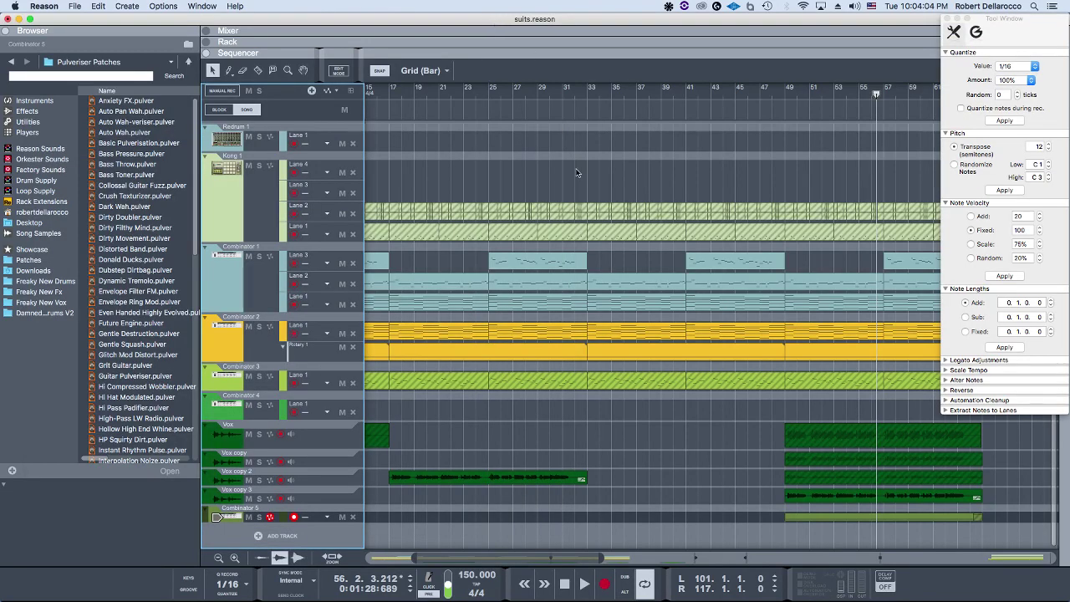
Play the song from bar 17 and stop it around bar 24.2.3, then zoom out the sequencer
{"action": "scroll", "coordinate": [575, 182], "scroll_direction": "up", "scroll_amount": 5}
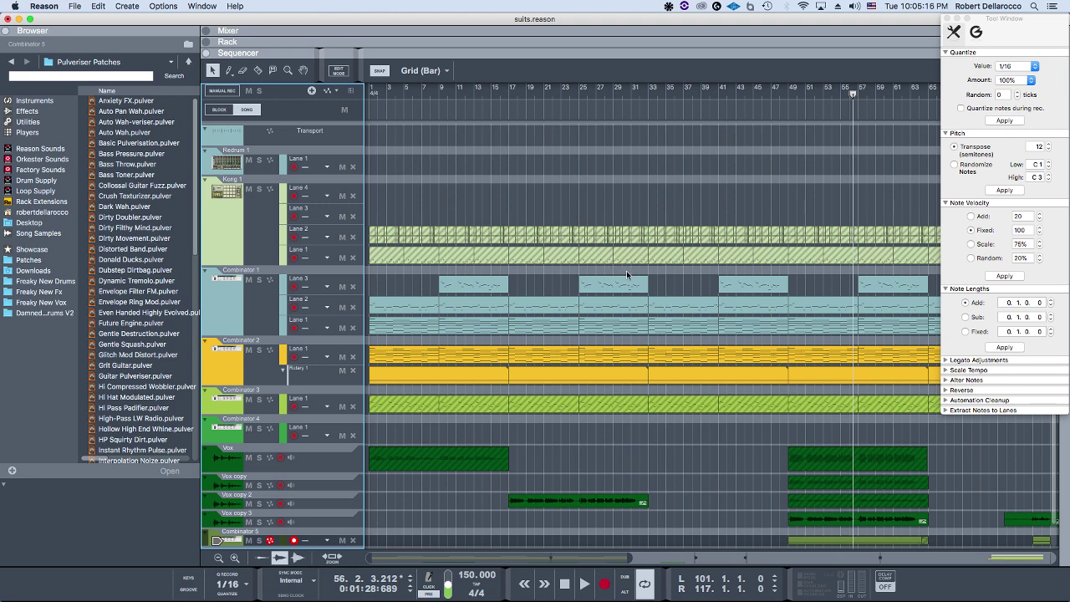
{"action": "scroll", "coordinate": [677, 345], "scroll_direction": "down", "scroll_amount": 1}
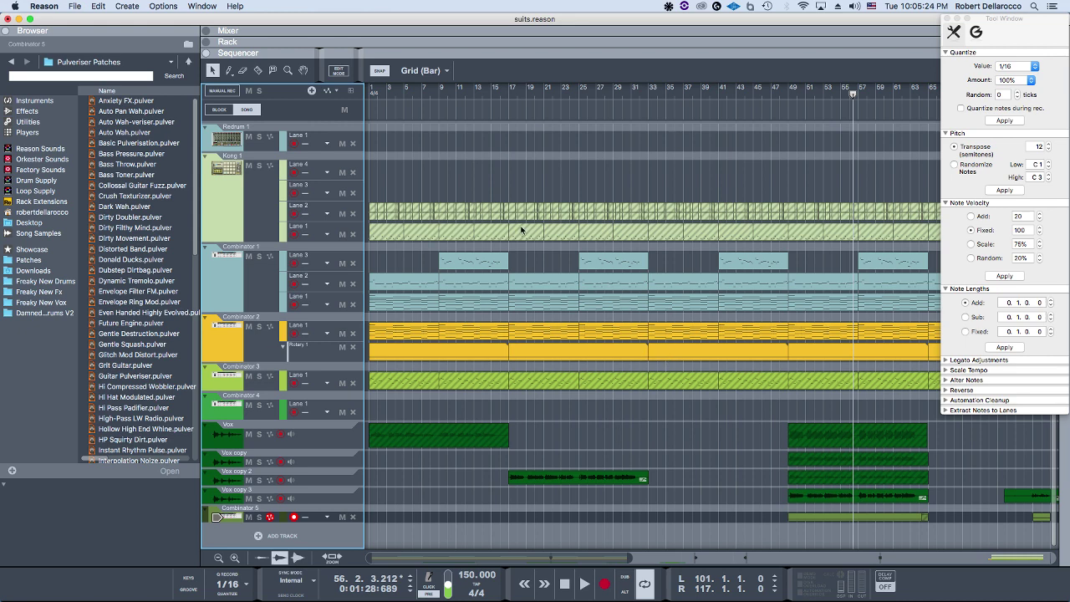
{"action": "scroll", "coordinate": [539, 455], "scroll_direction": "up", "scroll_amount": 2}
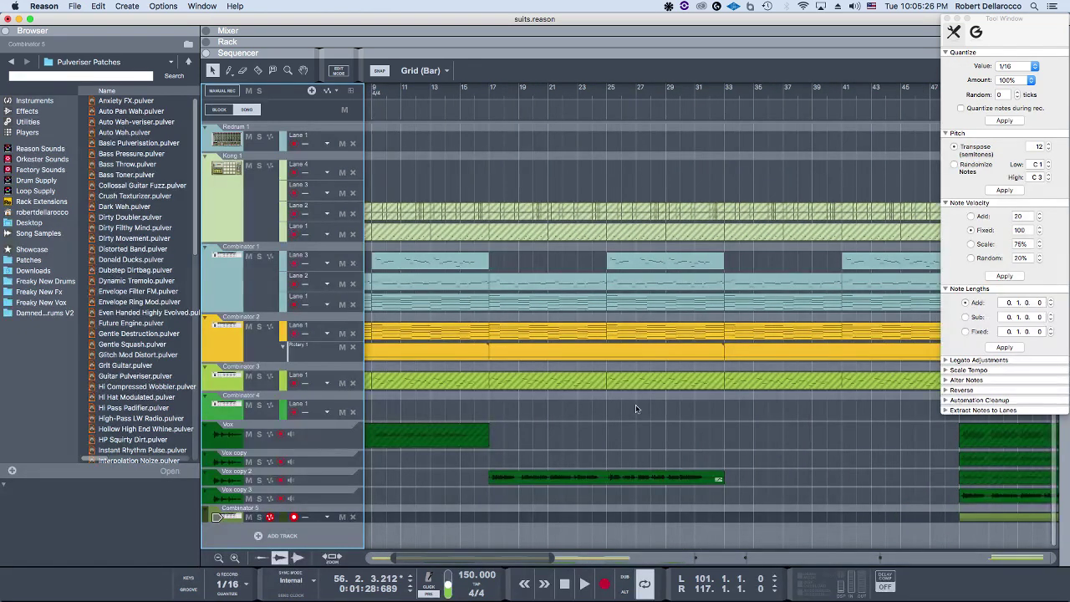
{"action": "left_click", "coordinate": [488, 93]}
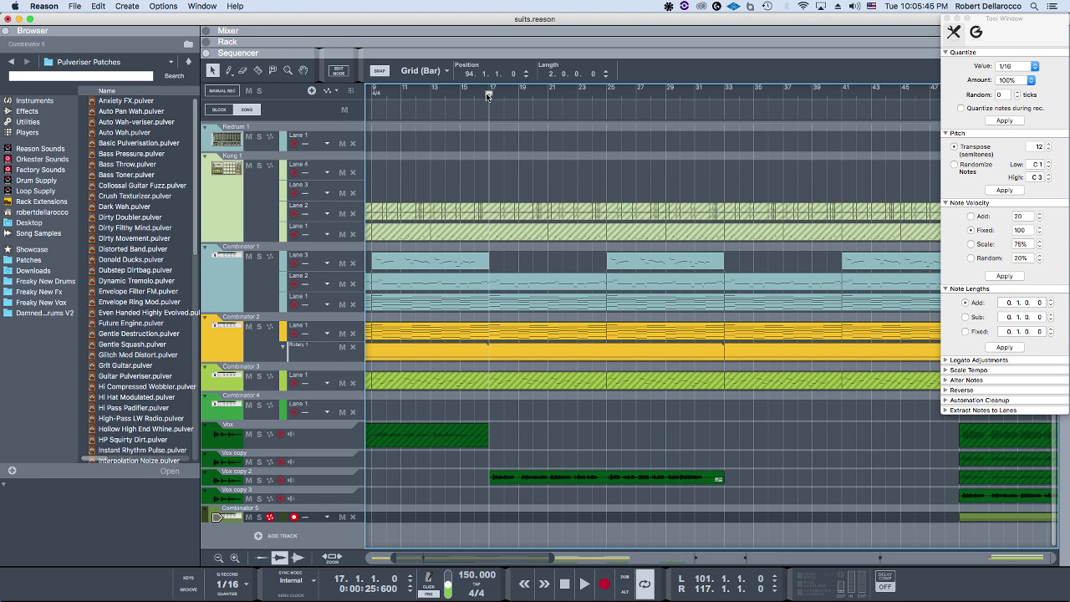
{"action": "key", "text": "space"}
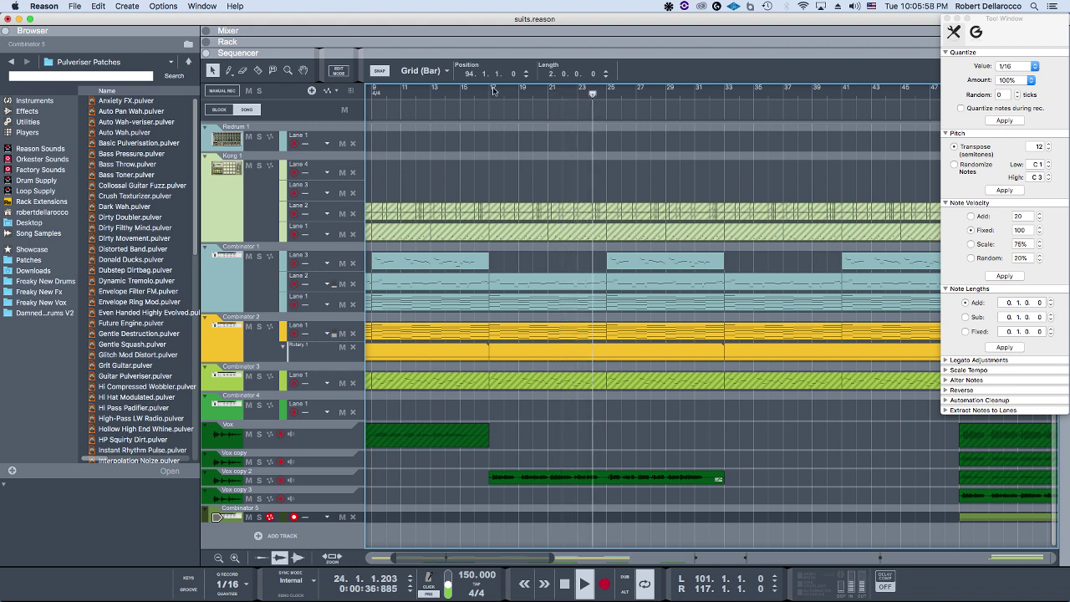
{"action": "key", "text": "space"}
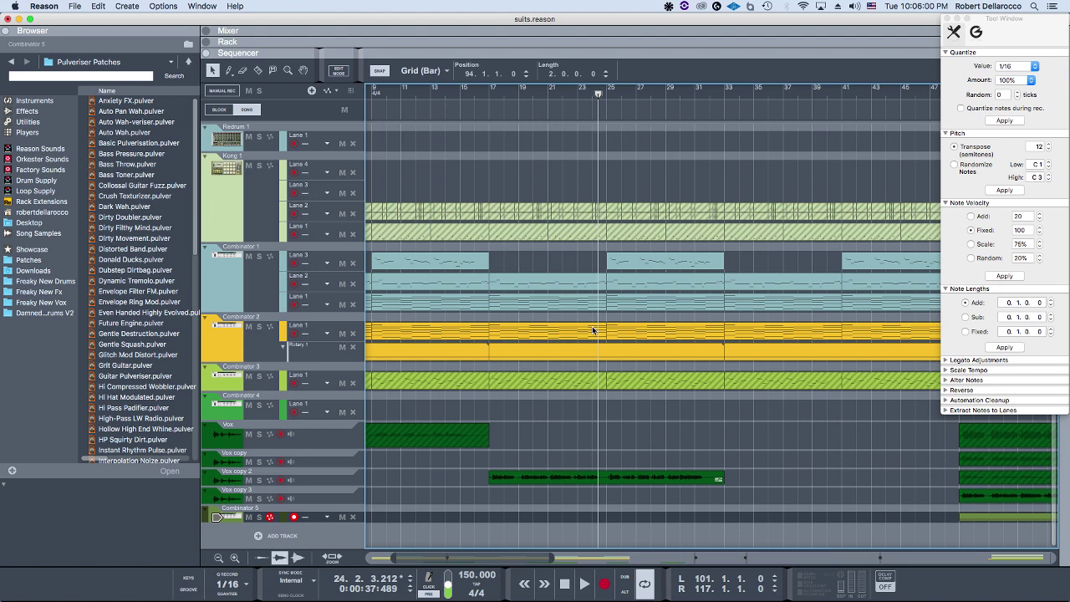
{"action": "scroll", "coordinate": [597, 351], "scroll_direction": "down", "scroll_amount": 5}
{"action": "scroll", "coordinate": [619, 376], "scroll_direction": "right", "scroll_amount": 5}
Add Serum from the Instruments browser and wrap it in a new Combinator 6
{"action": "scroll", "coordinate": [627, 383], "scroll_direction": "down", "scroll_amount": 2}
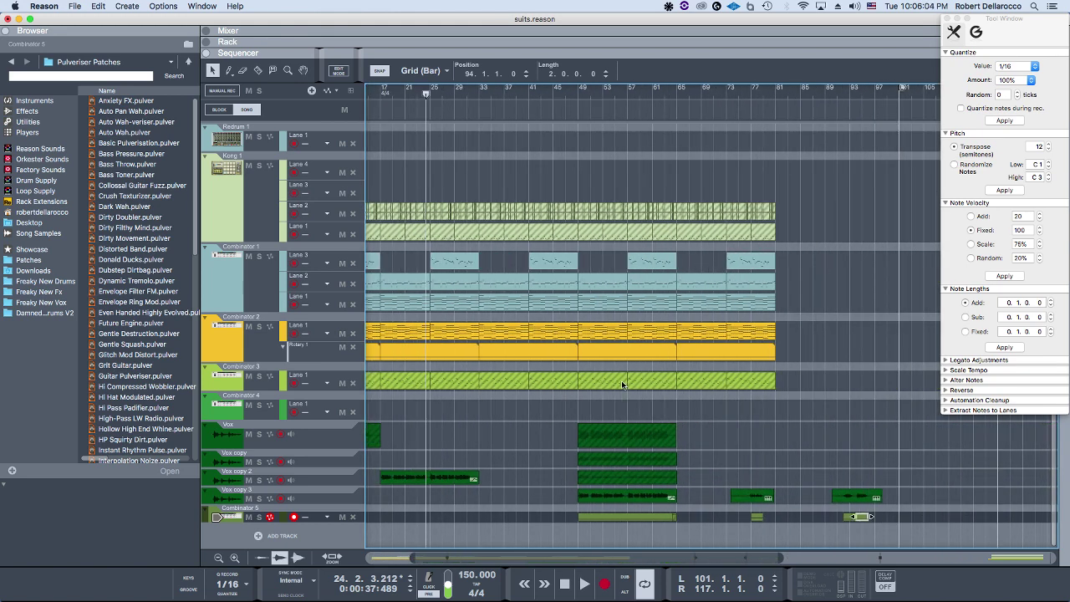
{"action": "left_click", "coordinate": [73, 100]}
{"action": "scroll", "coordinate": [134, 379], "scroll_direction": "down", "scroll_amount": 5}
{"action": "scroll", "coordinate": [133, 379], "scroll_direction": "down", "scroll_amount": 3}
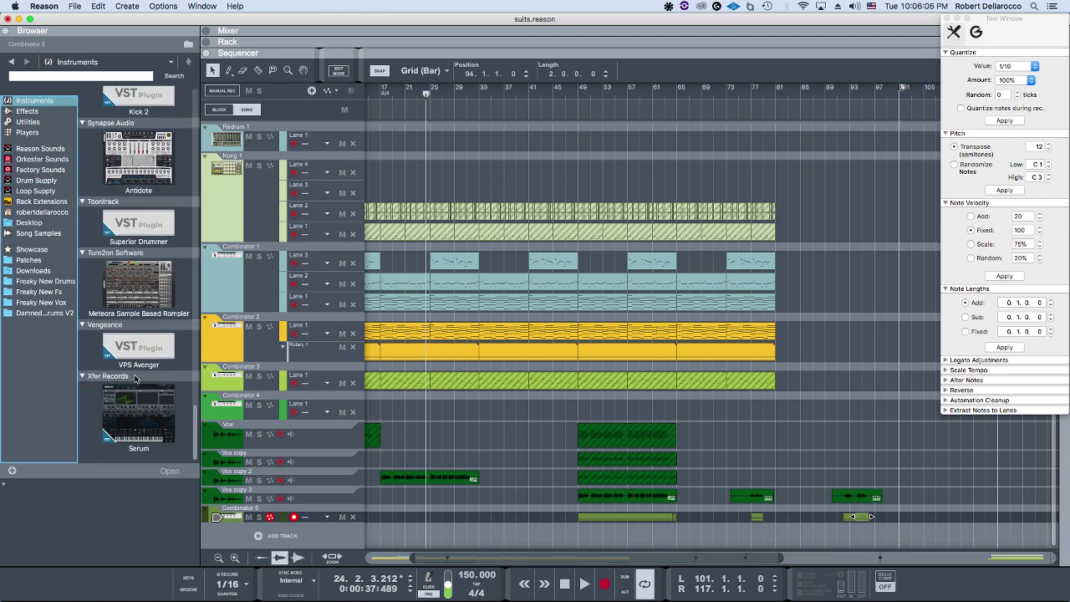
{"action": "left_click_drag", "start_coordinate": [138, 407], "coordinate": [290, 538]}
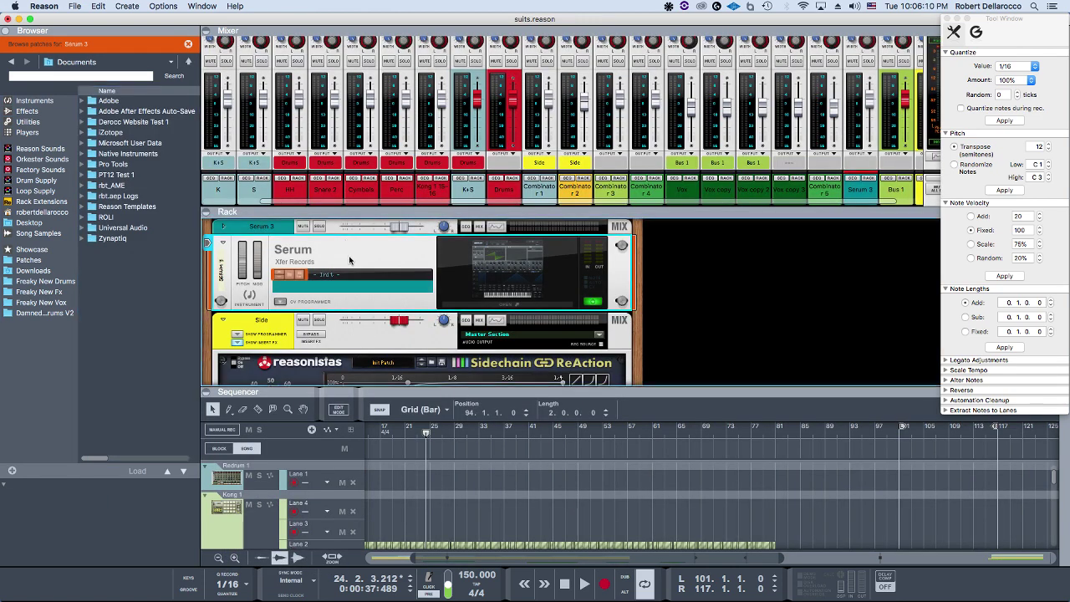
{"action": "key", "text": "super+j"}
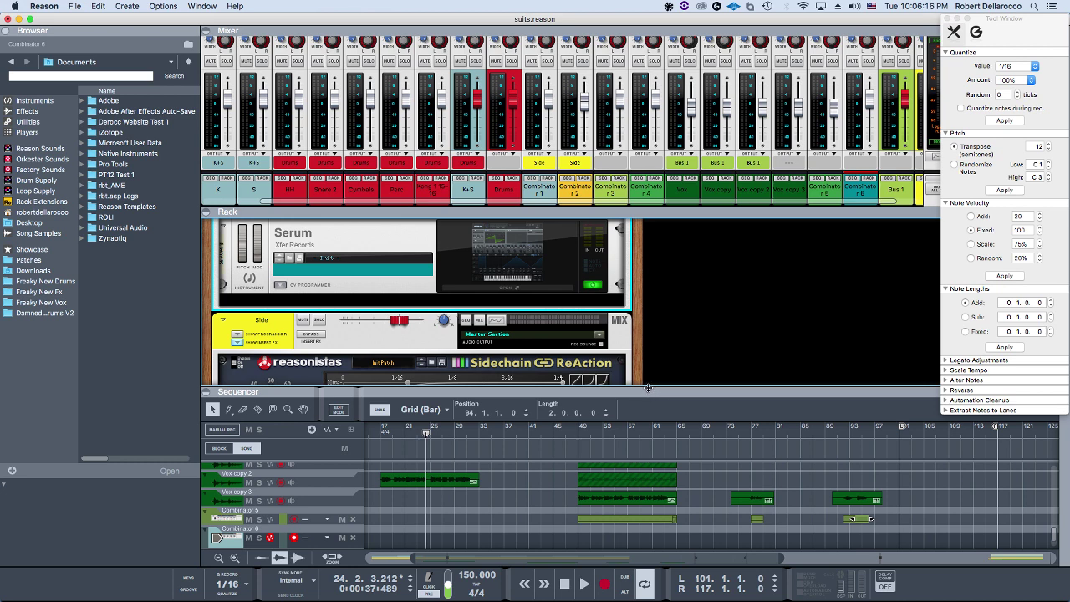
Open Serum's plugin window showing its Init patch, then close it again
{"action": "left_click", "coordinate": [519, 265]}
{"action": "double_click", "coordinate": [519, 266]}
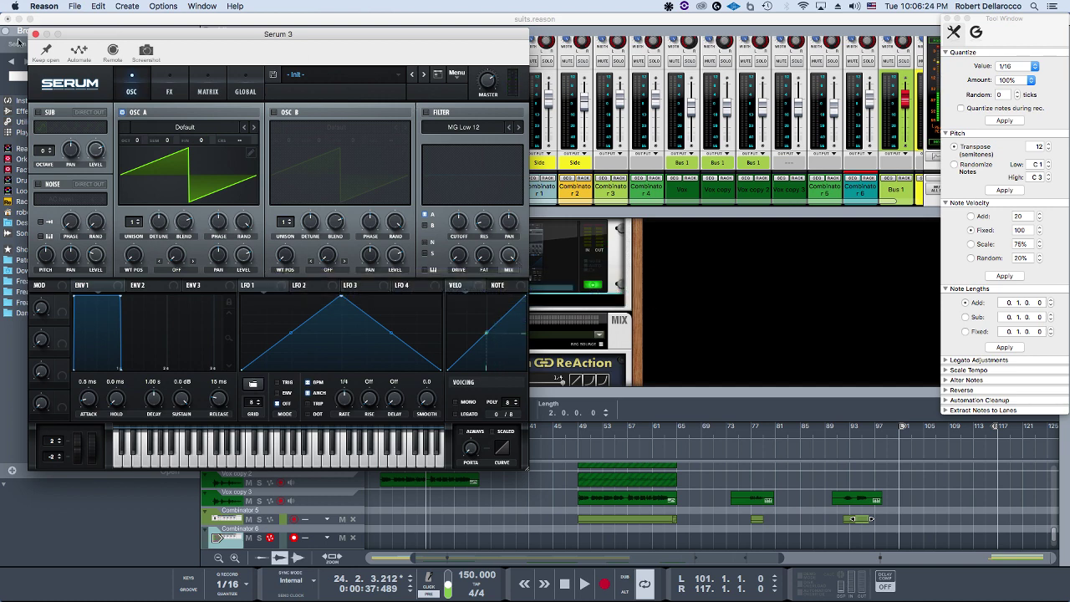
{"action": "left_click", "coordinate": [35, 34]}
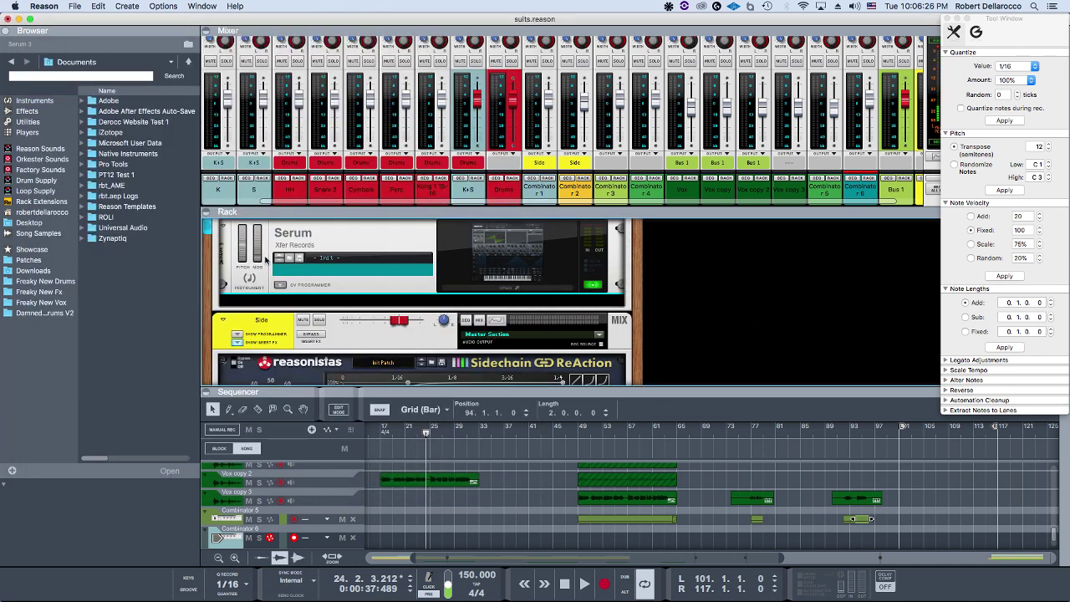
{"action": "scroll", "coordinate": [418, 301], "scroll_direction": "up", "scroll_amount": 3}
{"action": "left_click_drag", "start_coordinate": [224, 301], "coordinate": [226, 338]}
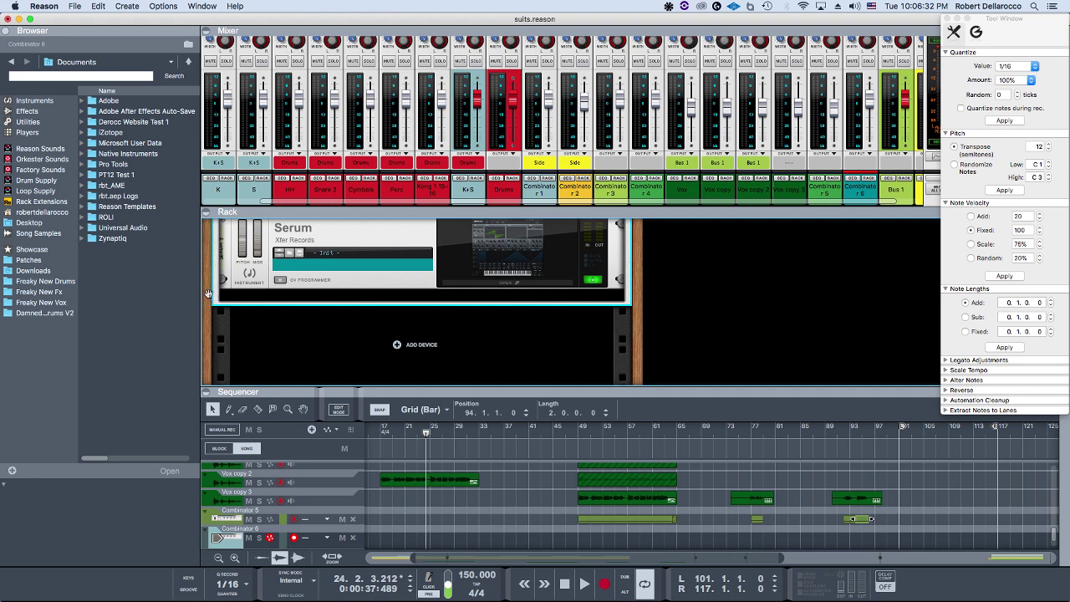
Create Audio Track 1 with an MClass Equalizer, lowering Parametric 2 gain for a mid-range dip
{"action": "key", "text": "super+t"}
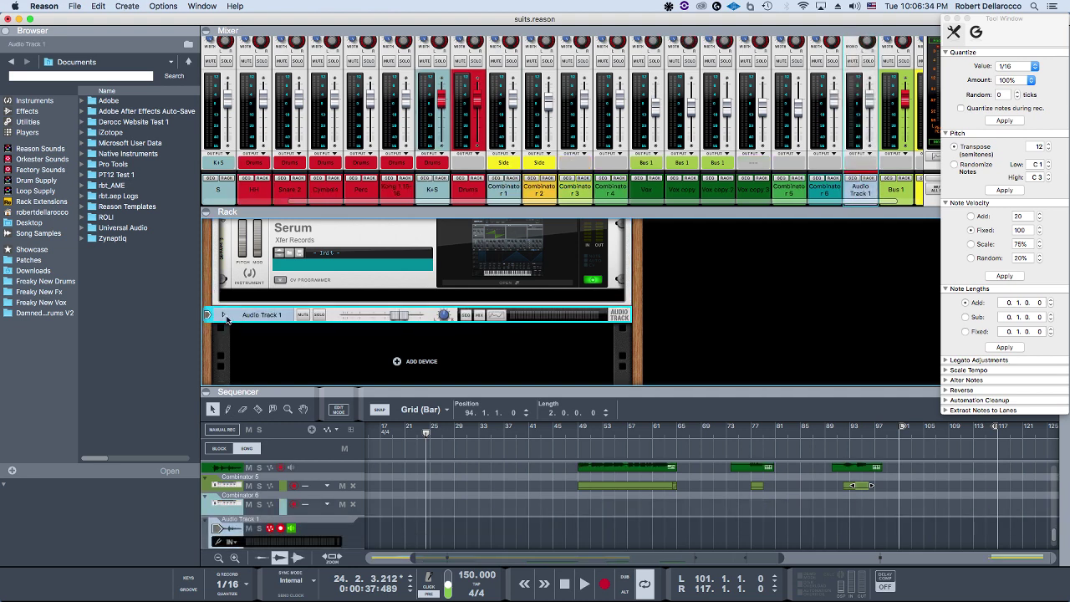
{"action": "left_click", "coordinate": [223, 315]}
{"action": "right_click", "coordinate": [285, 353]}
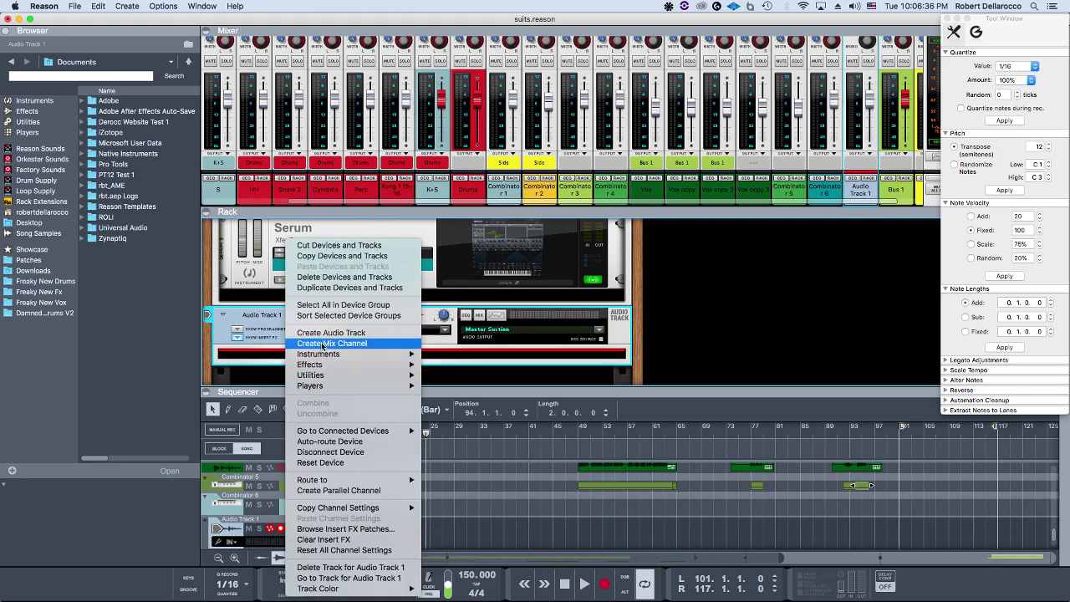
{"action": "mouse_move", "coordinate": [322, 364]}
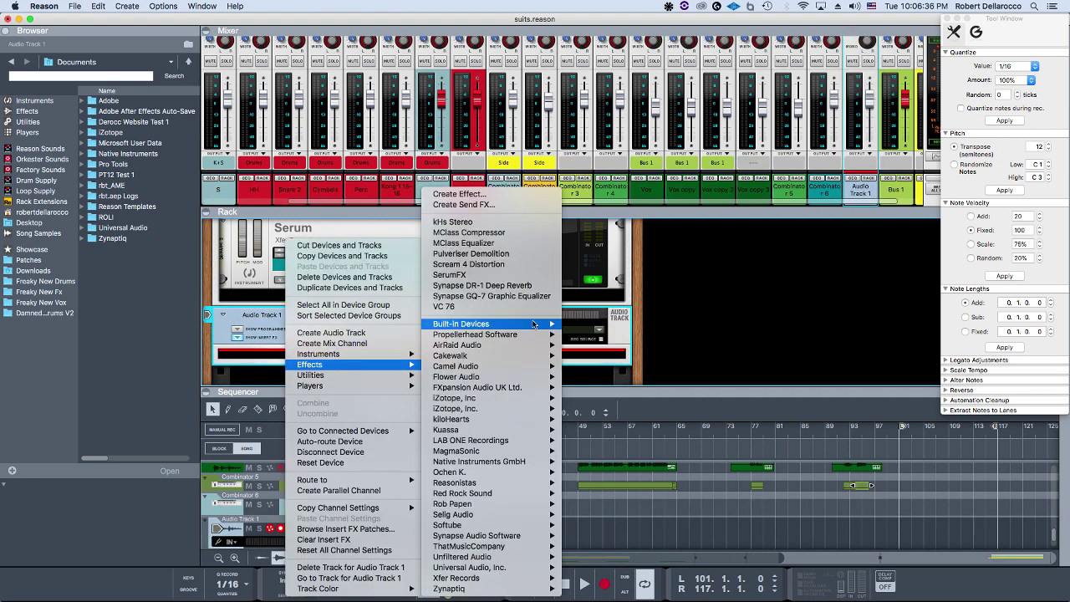
{"action": "left_click", "coordinate": [501, 243]}
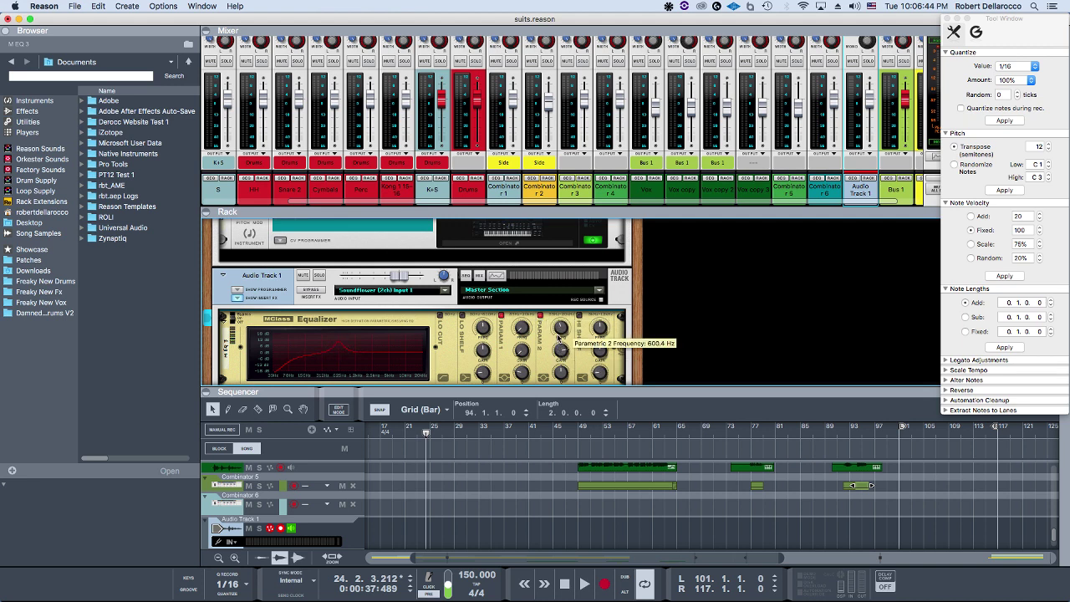
{"action": "left_click_drag", "start_coordinate": [561, 350], "coordinate": [560, 357]}
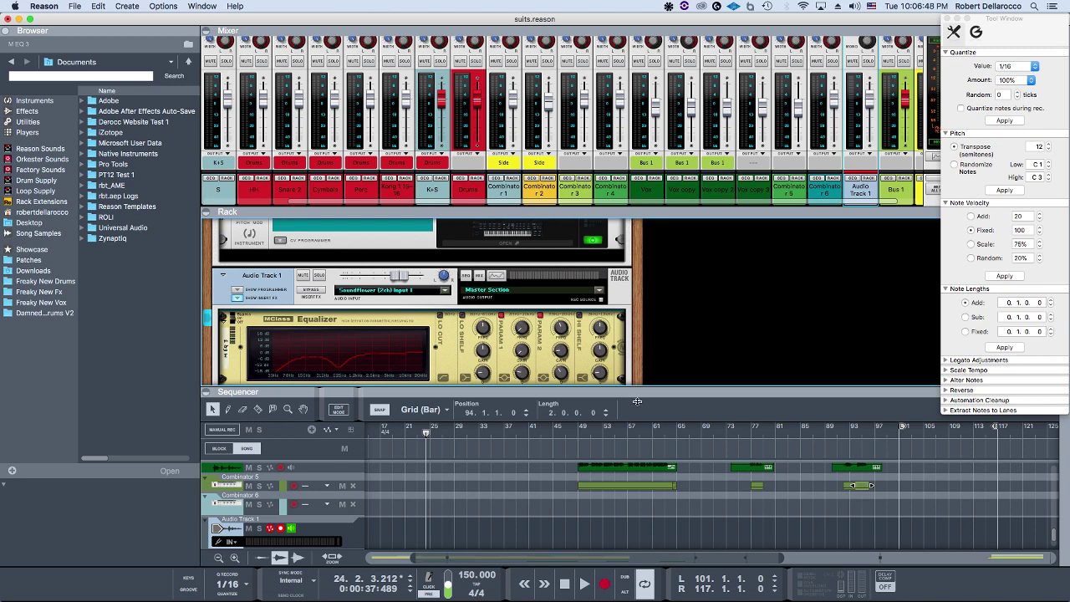
Copy the Vox copy 2 clip onto Audio Track 1 at bar 101
{"action": "left_click_drag", "start_coordinate": [629, 389], "coordinate": [614, 90]}
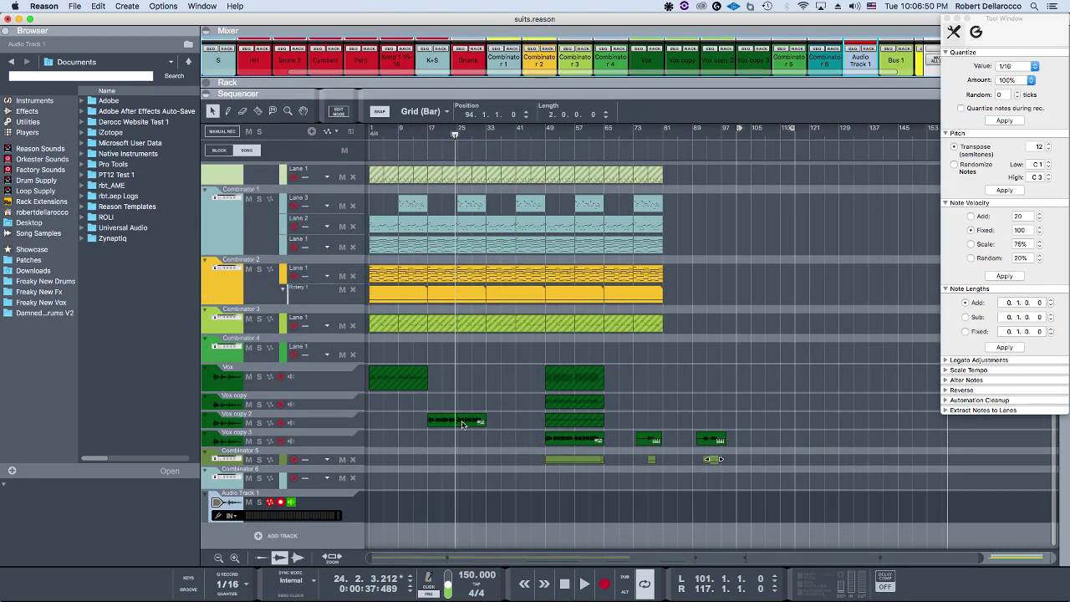
{"action": "left_click_drag", "start_coordinate": [455, 420], "coordinate": [764, 506]}
{"action": "left_click", "coordinate": [230, 479]}
Play and stop the copied vocal clip on Audio Track 1, then show the rack with F6
{"action": "key", "text": "super+Right"}
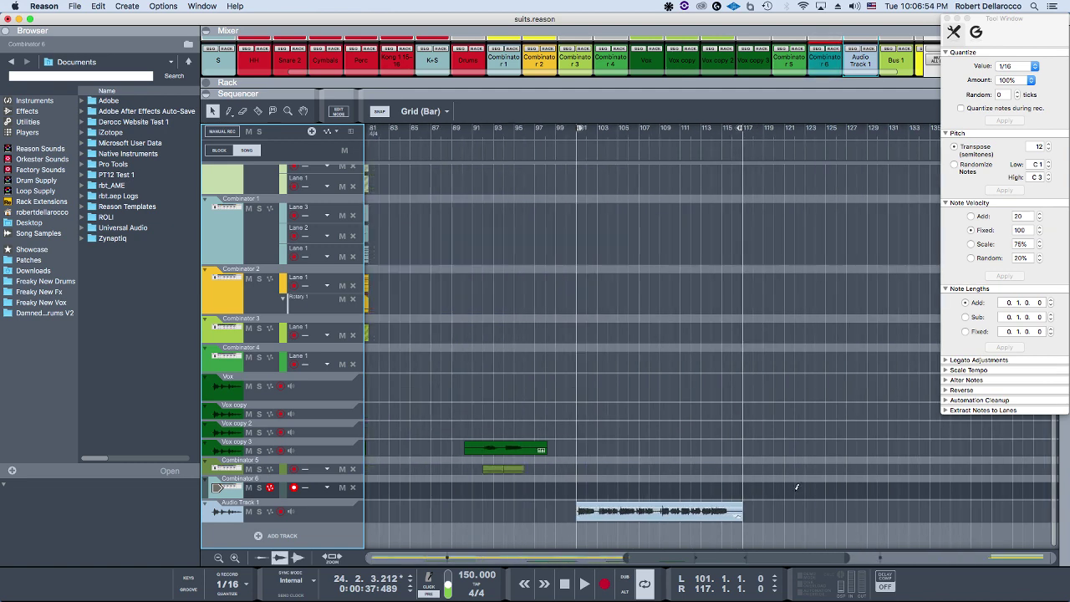
{"action": "left_click", "coordinate": [576, 136]}
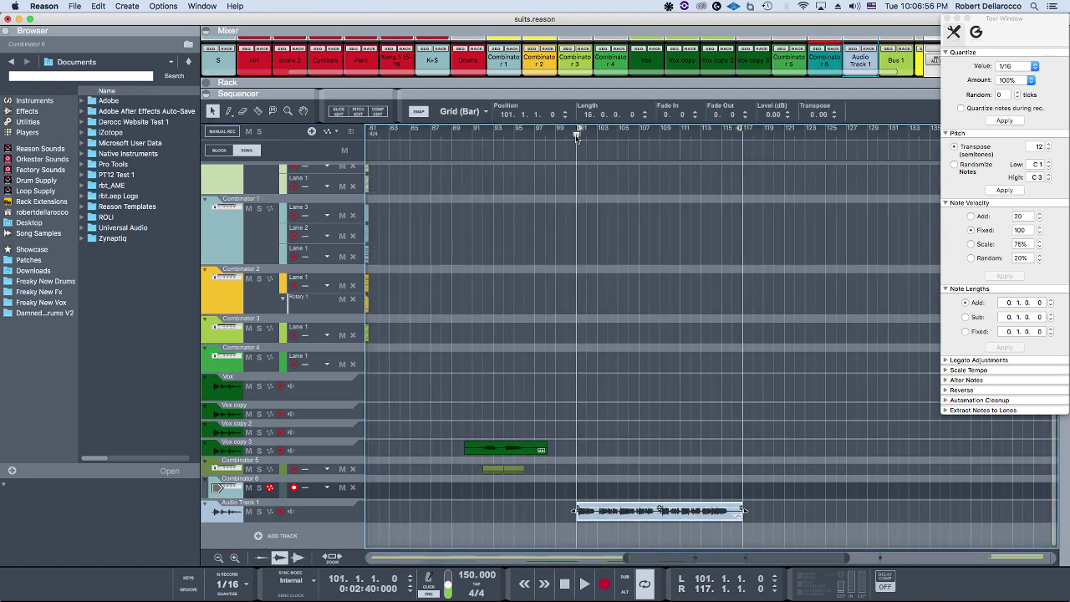
{"action": "key", "text": "space"}
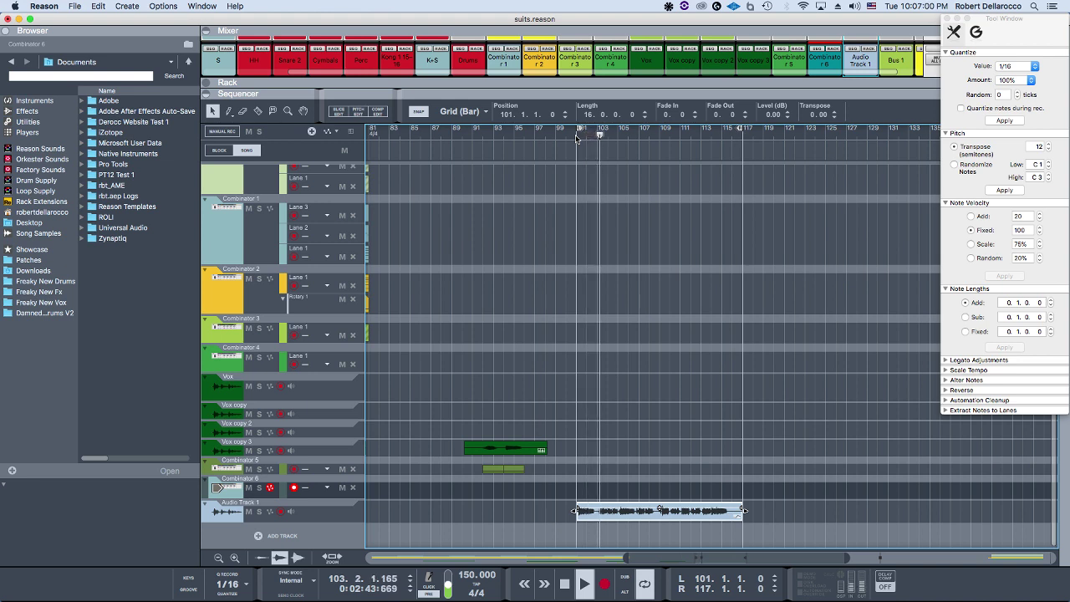
{"action": "key", "text": "space"}
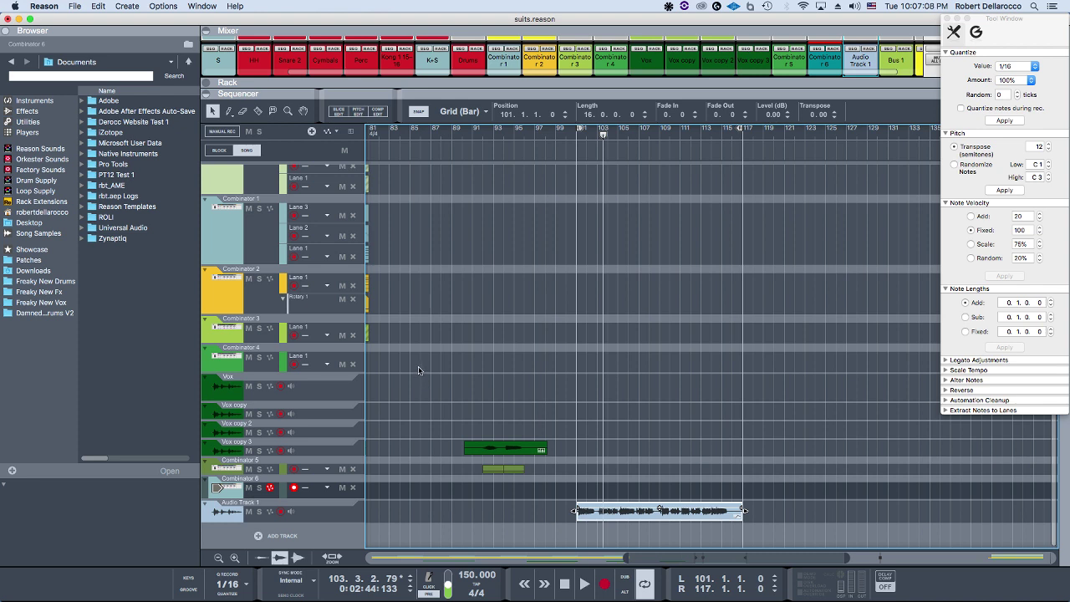
{"action": "key", "text": "F6"}
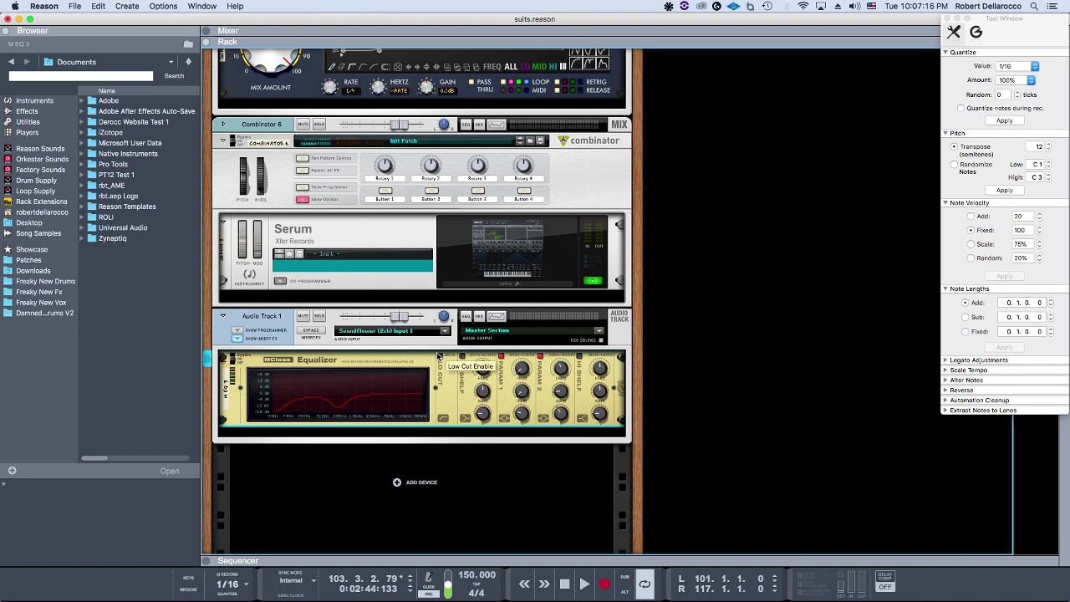
Insert a BV512 Digital Vocoder from Built-in Devices directly below Serum in Combinator 6
{"action": "right_click", "coordinate": [392, 299]}
{"action": "mouse_move", "coordinate": [449, 387]}
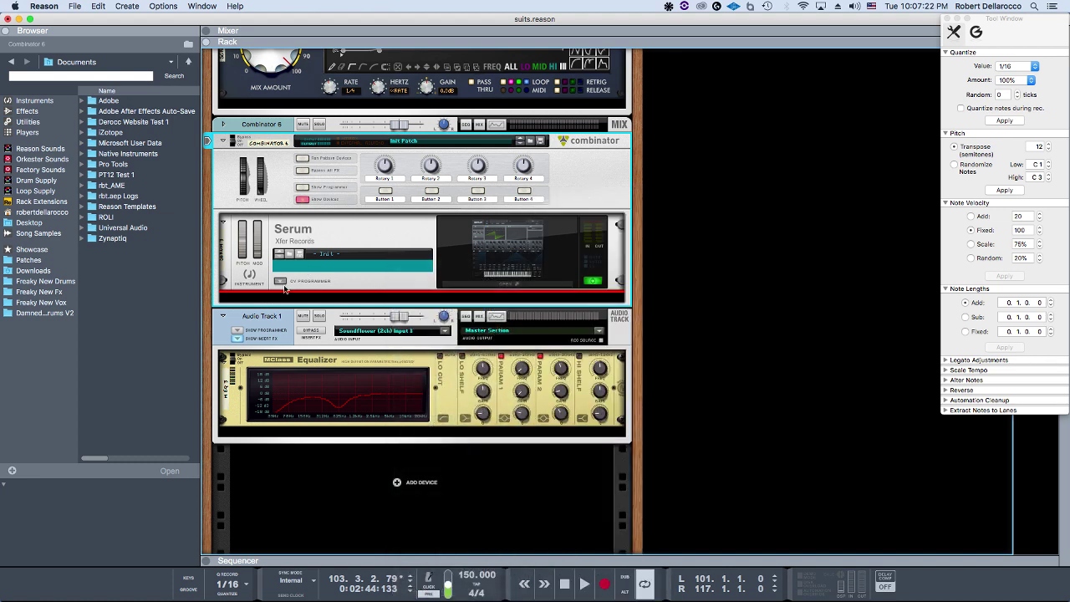
{"action": "left_click", "coordinate": [270, 330]}
{"action": "left_click", "coordinate": [322, 245]}
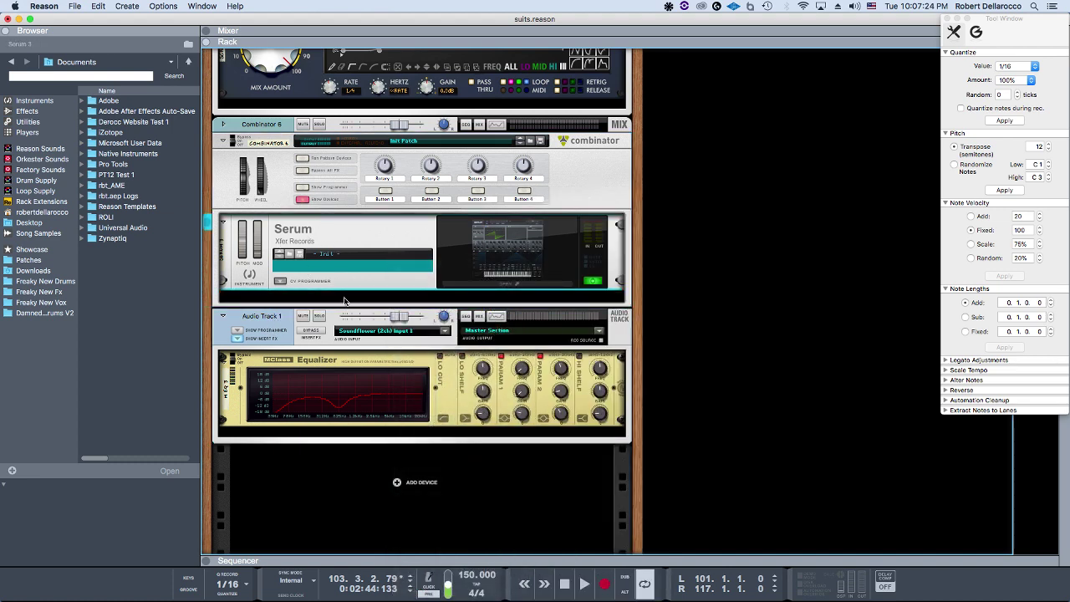
{"action": "right_click", "coordinate": [344, 300]}
{"action": "mouse_move", "coordinate": [384, 386]}
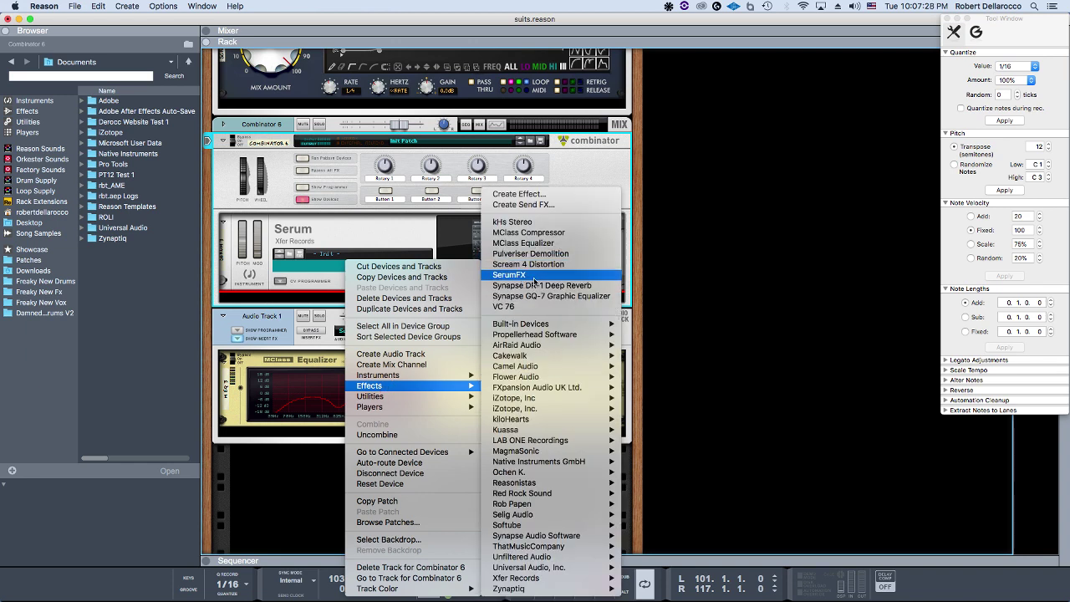
{"action": "mouse_move", "coordinate": [609, 330]}
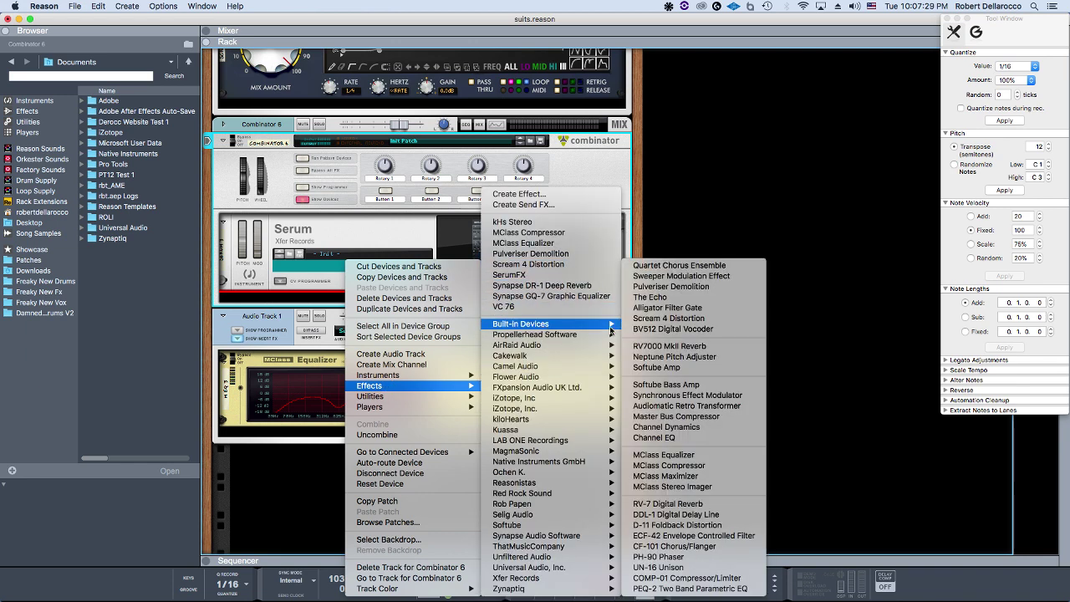
{"action": "left_click", "coordinate": [698, 328]}
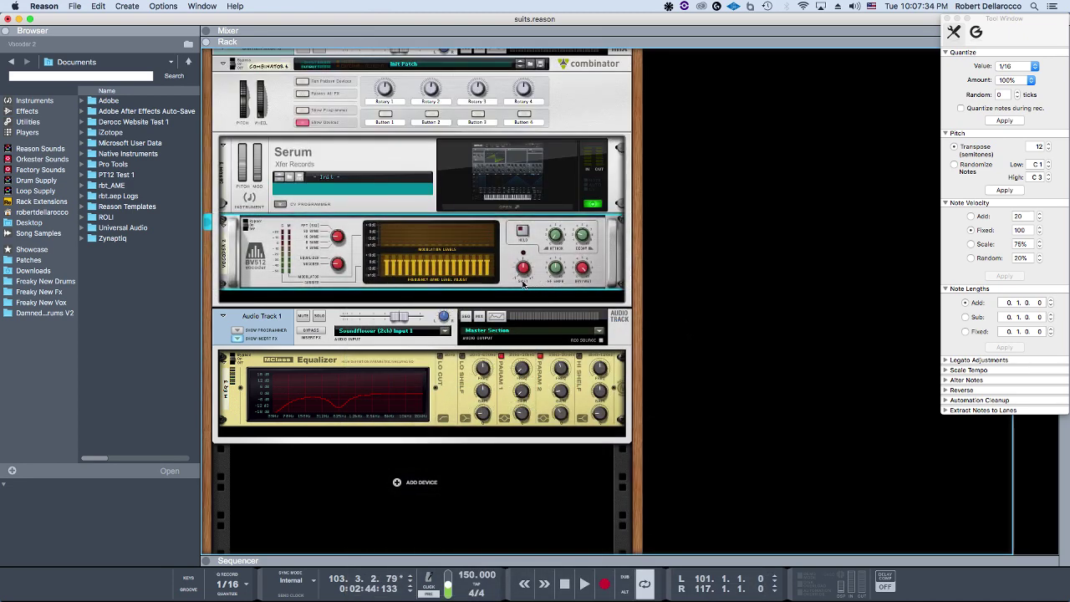
Cable Audio Track 1's Direct Out to the BV512 vocoder's Modulator input on the rack's back
{"action": "key", "text": "Tab"}
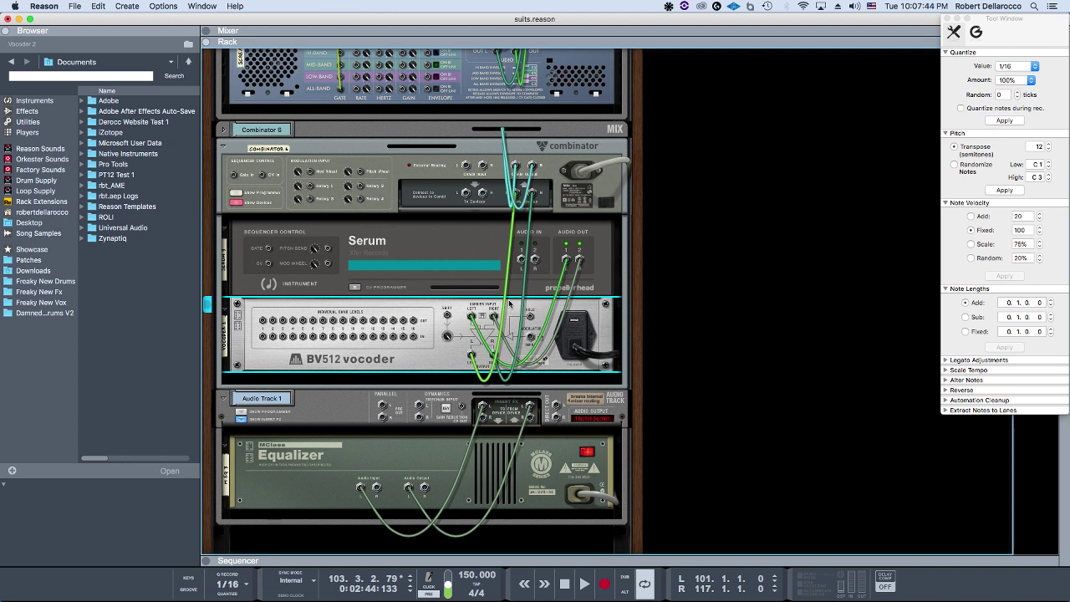
{"action": "key", "text": "Tab"}
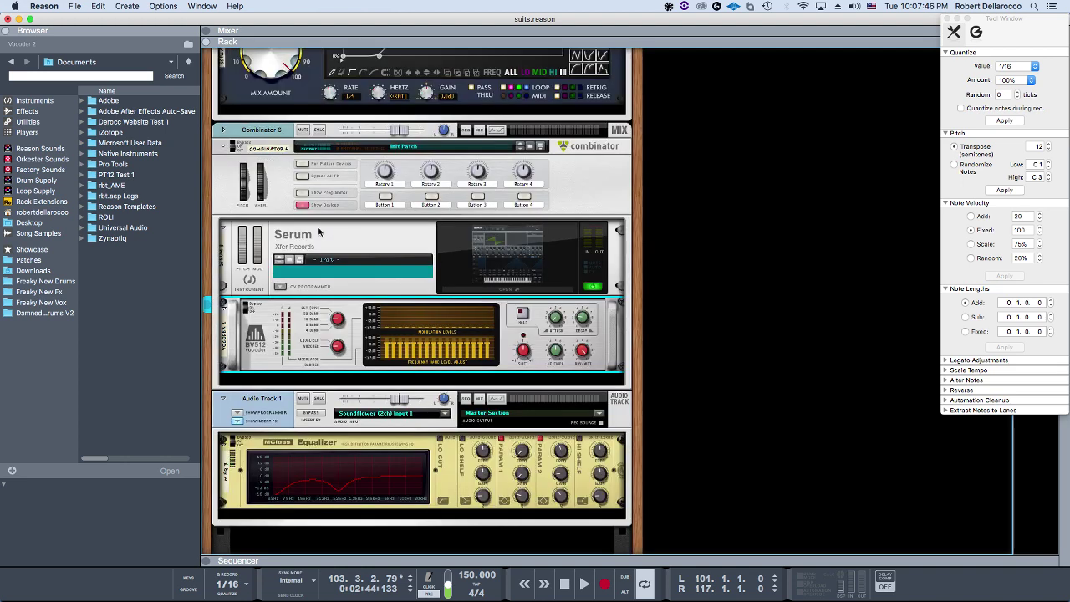
{"action": "left_click", "coordinate": [206, 146]}
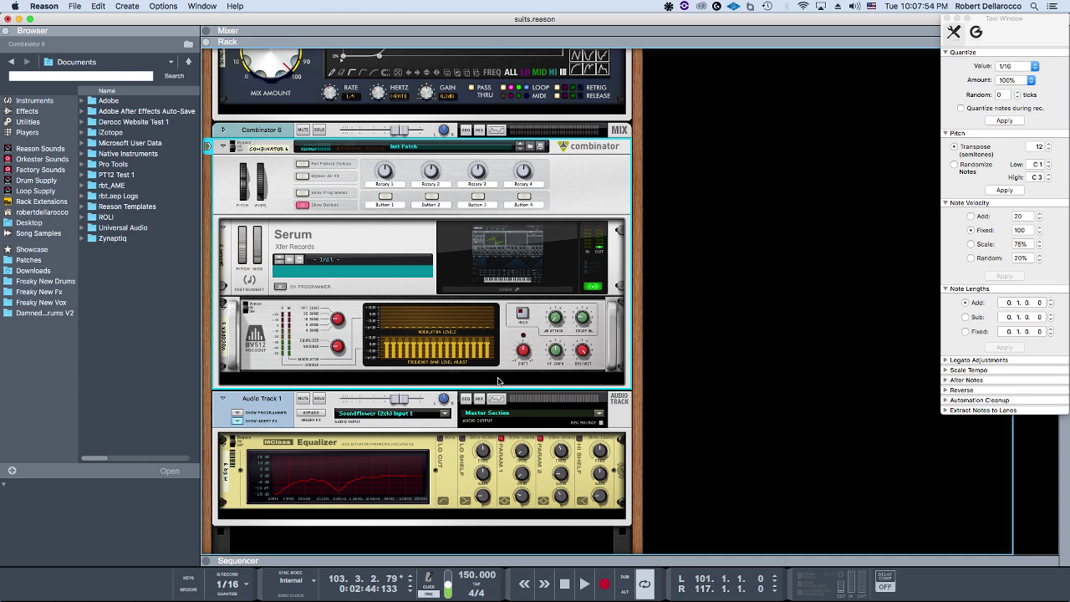
{"action": "key", "text": "Tab"}
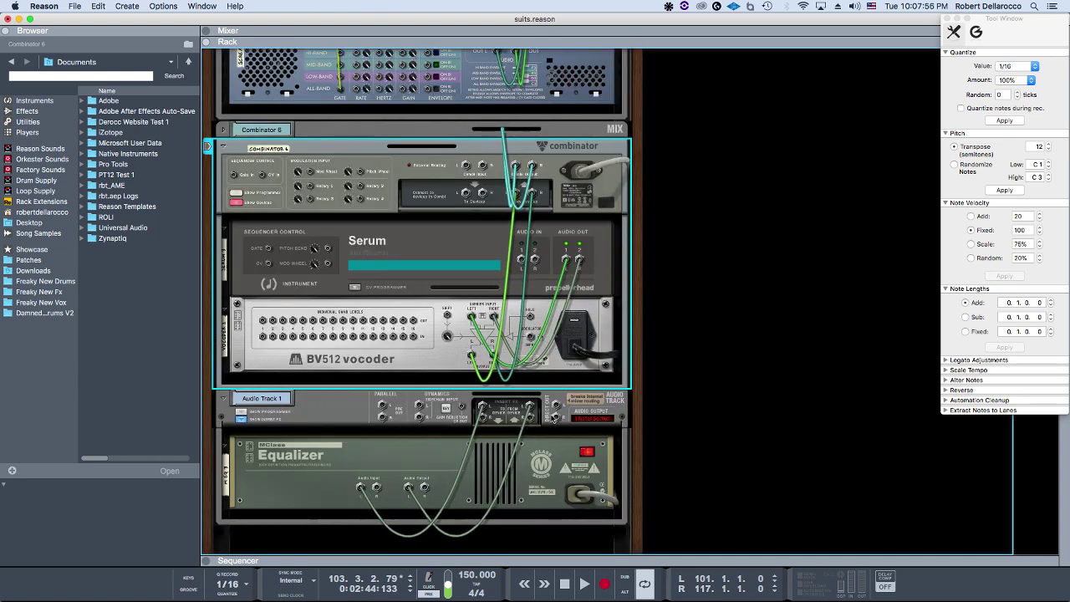
{"action": "left_click_drag", "start_coordinate": [556, 407], "coordinate": [530, 338]}
{"action": "key", "text": "Tab"}
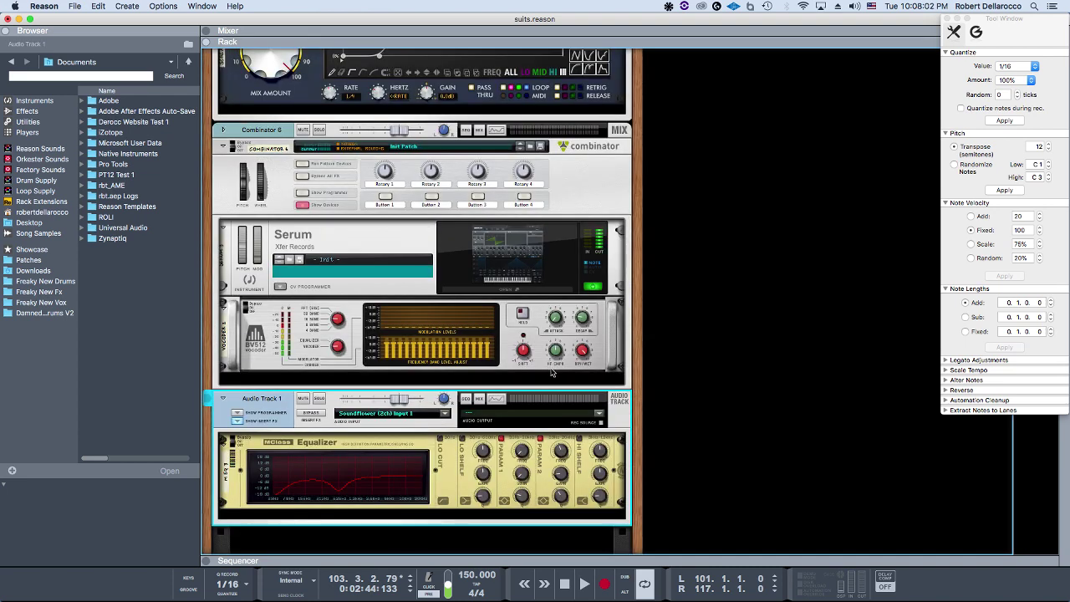
In the sequencer, play the vocal clip from bar 101 and stop around bar 105
{"action": "key", "text": "F7"}
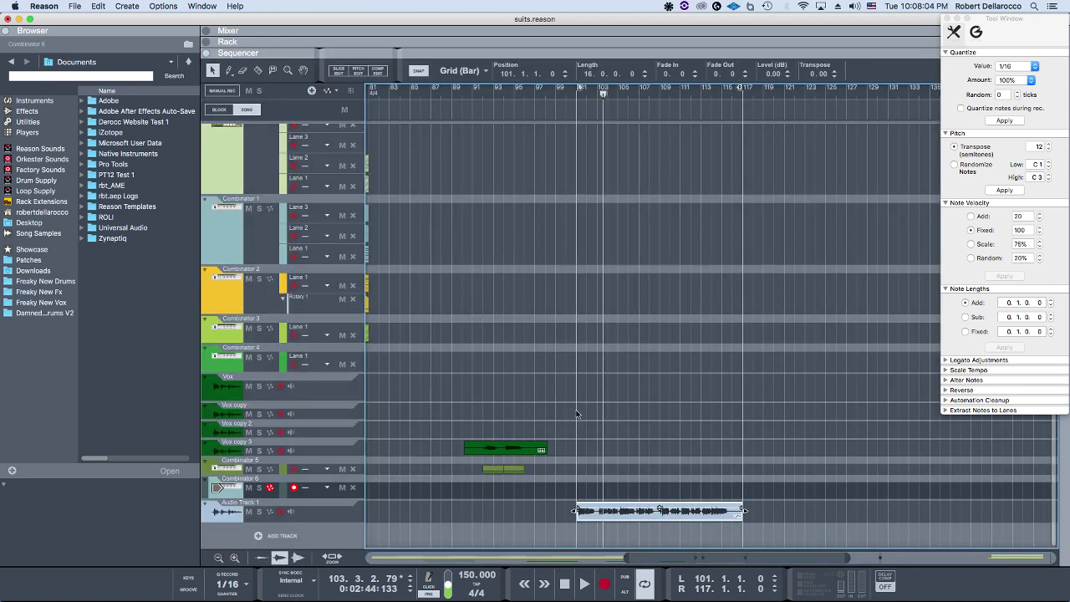
{"action": "left_click", "coordinate": [576, 96]}
{"action": "key", "text": "space"}
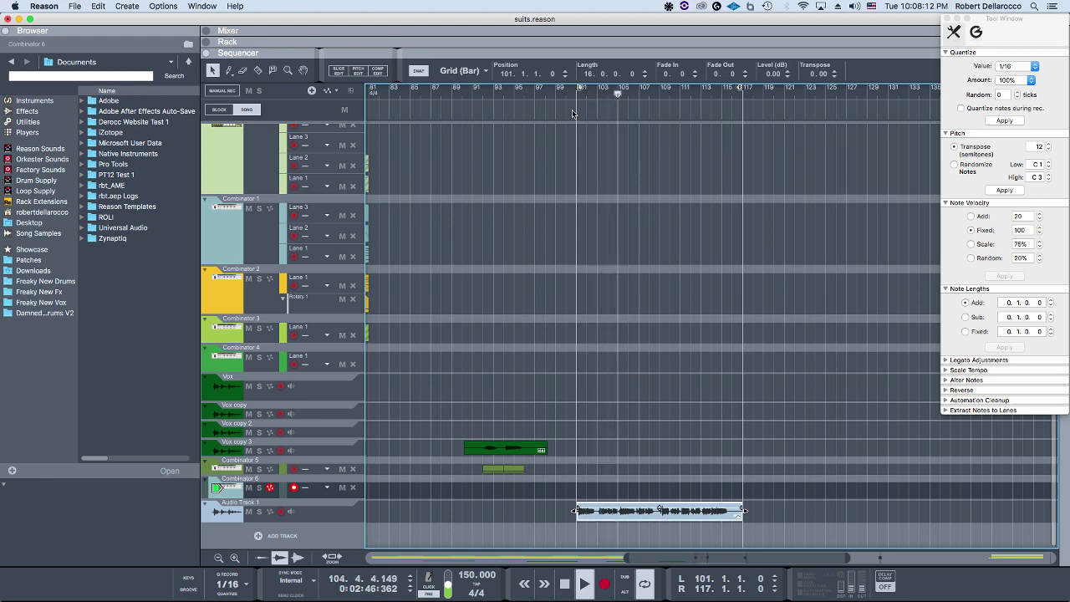
{"action": "key", "text": "space"}
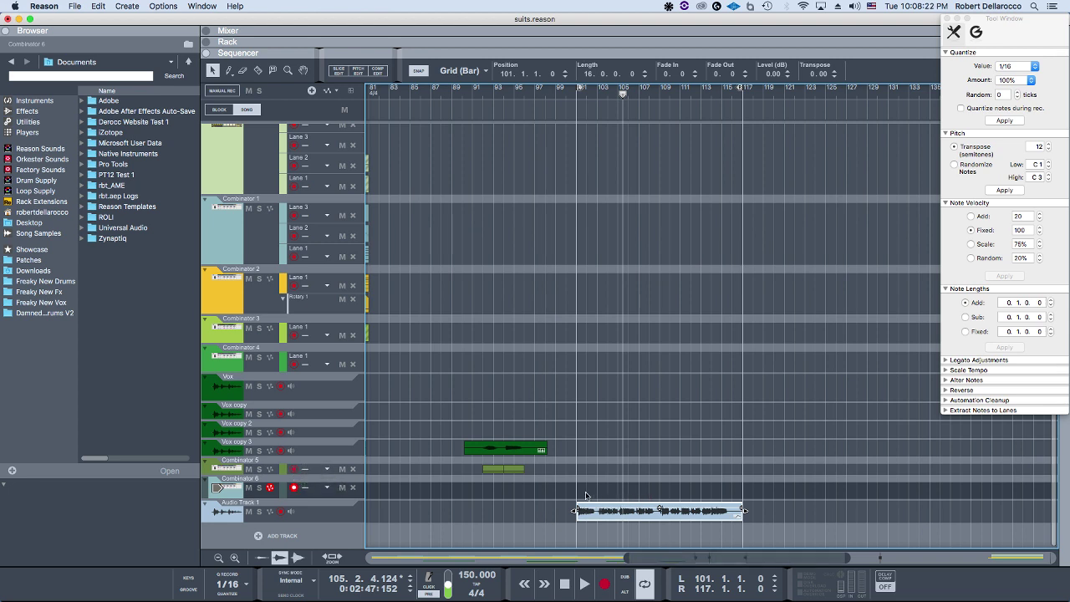
Draw a C3 note over bars 101–103 on Combinator 6, copy it to E3 and G3, and trim the clip
{"action": "double_click", "coordinate": [590, 491]}
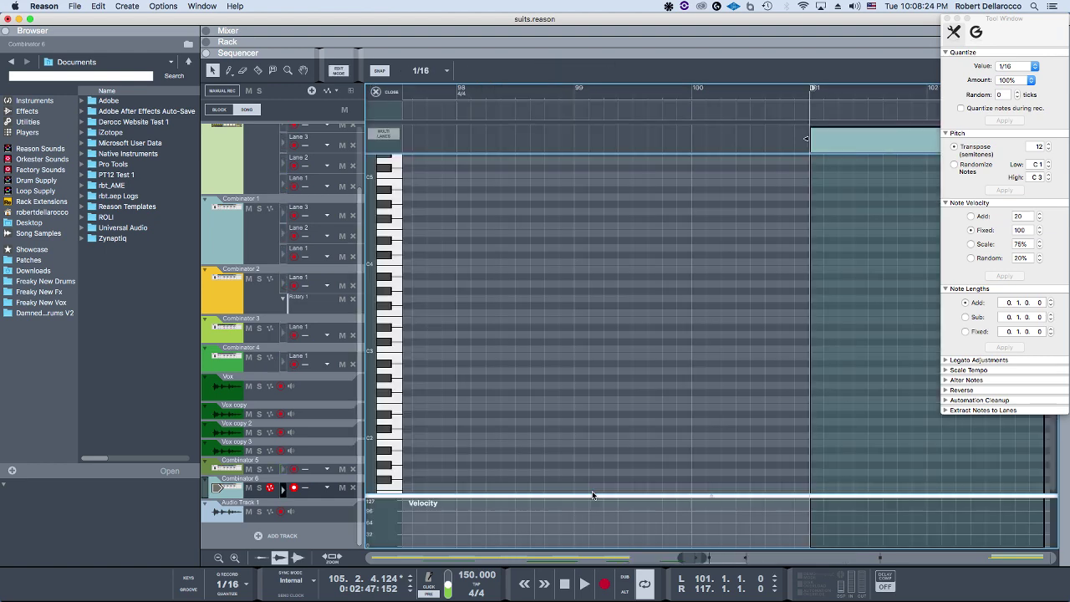
{"action": "left_click_drag", "start_coordinate": [460, 348], "coordinate": [687, 348]}
{"action": "left_click_drag", "start_coordinate": [606, 349], "coordinate": [604, 440]}
{"action": "left_click_drag", "start_coordinate": [704, 139], "coordinate": [688, 139]}
Play the chord clip from bar 101 and bring the rack back into view
{"action": "left_click", "coordinate": [453, 92]}
{"action": "key", "text": "space"}
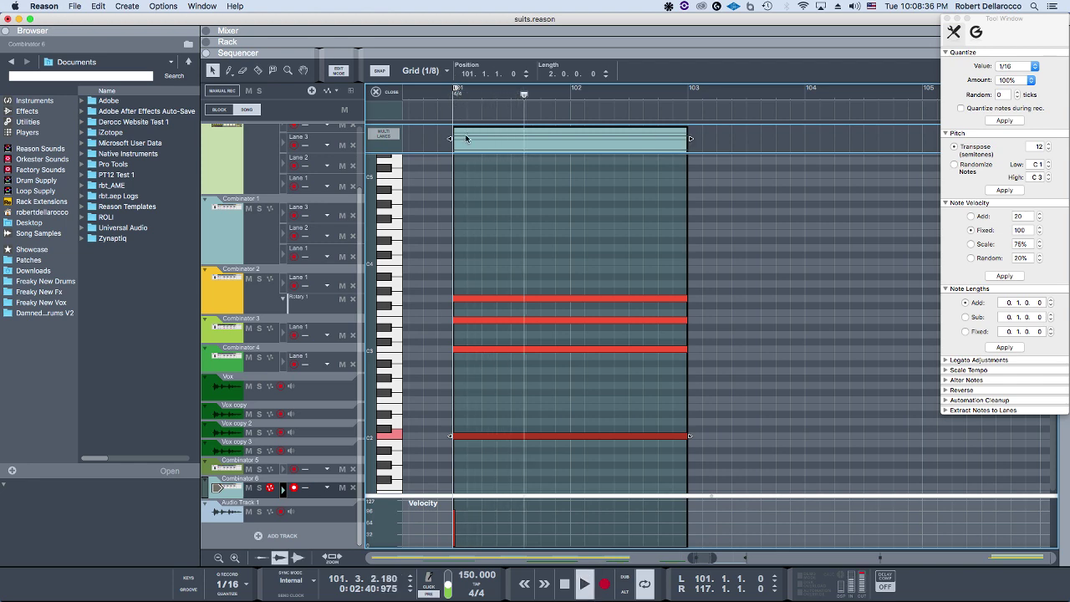
{"action": "key", "text": "F5"}
{"action": "key", "text": "F6"}
Stop playback and insert a Pulveriser Demolition below Audio Track 1's MClass Equalizer
{"action": "key", "text": "space"}
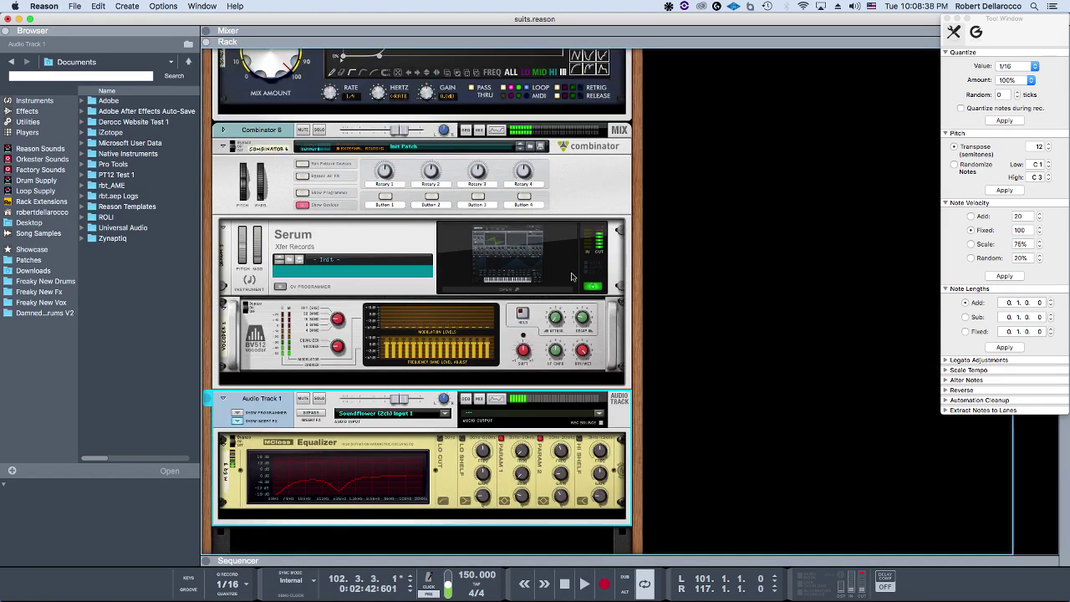
{"action": "left_click", "coordinate": [392, 131]}
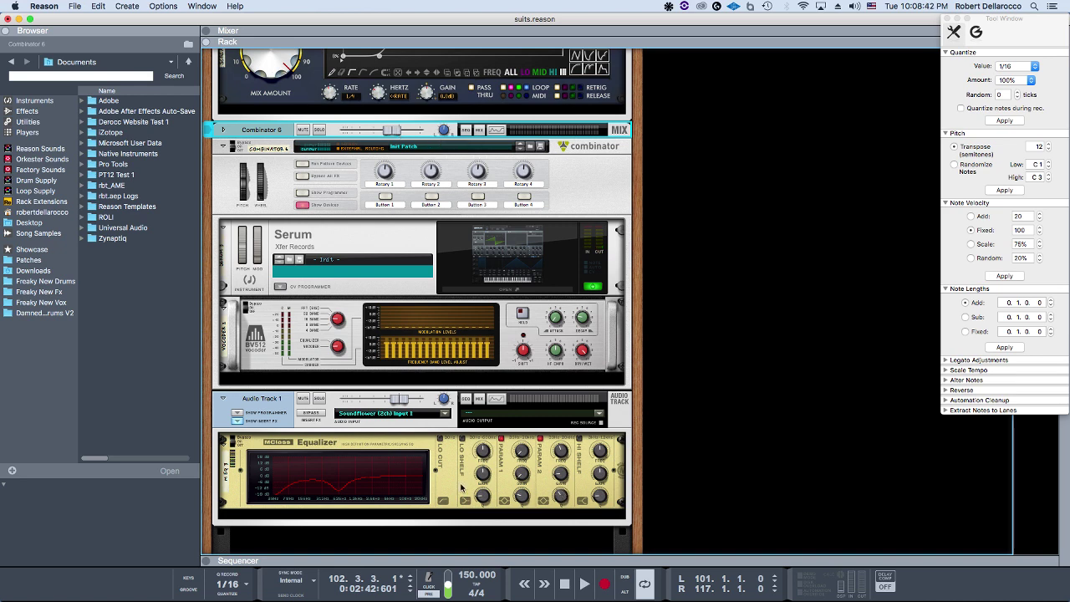
{"action": "right_click", "coordinate": [460, 483]}
{"action": "left_click", "coordinate": [440, 464]}
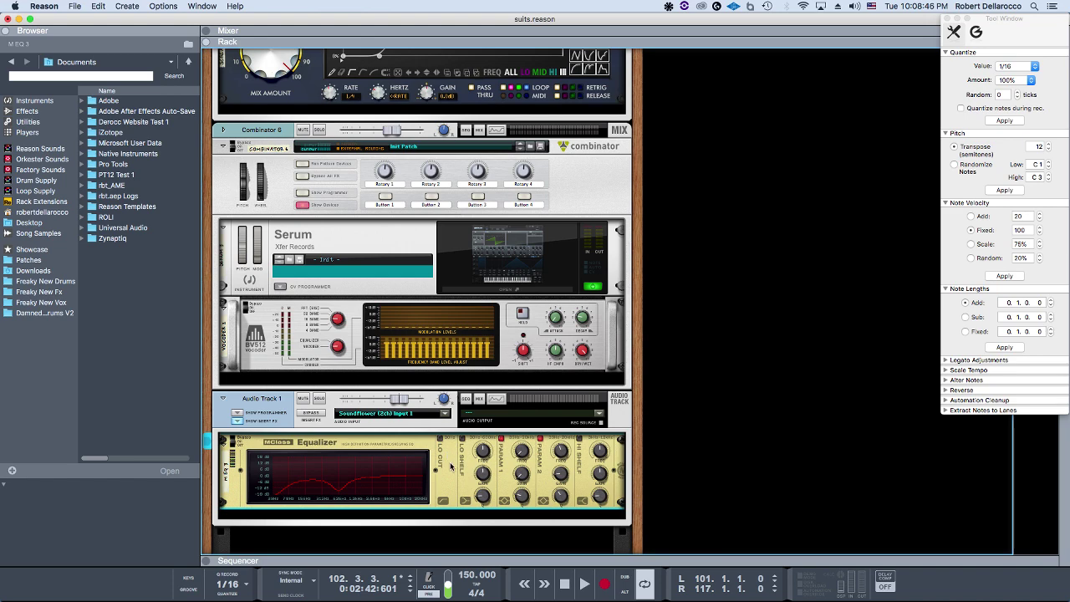
{"action": "right_click", "coordinate": [450, 466]}
{"action": "mouse_move", "coordinate": [488, 436]}
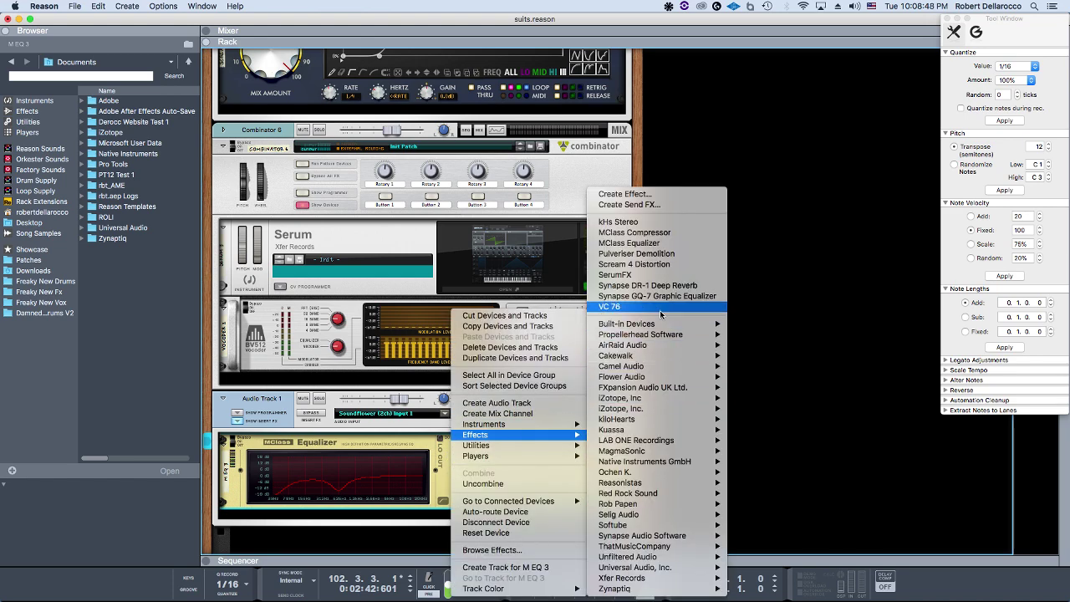
{"action": "left_click", "coordinate": [635, 253]}
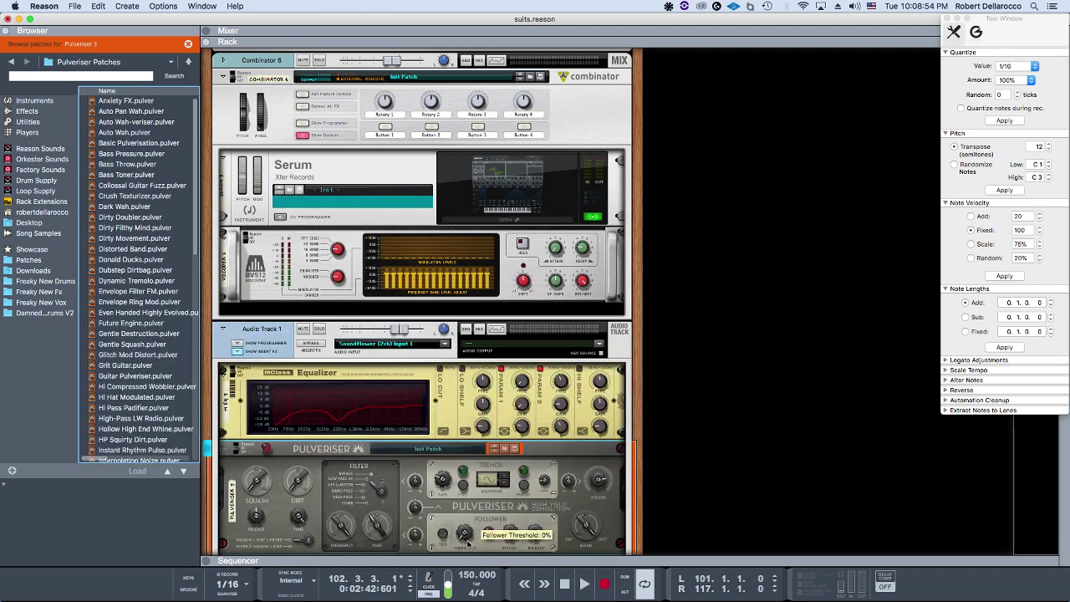
On the rack's back, cable the Pulveriser's Follower output into Serum's Modulation CV In 1
{"action": "key", "text": "Tab"}
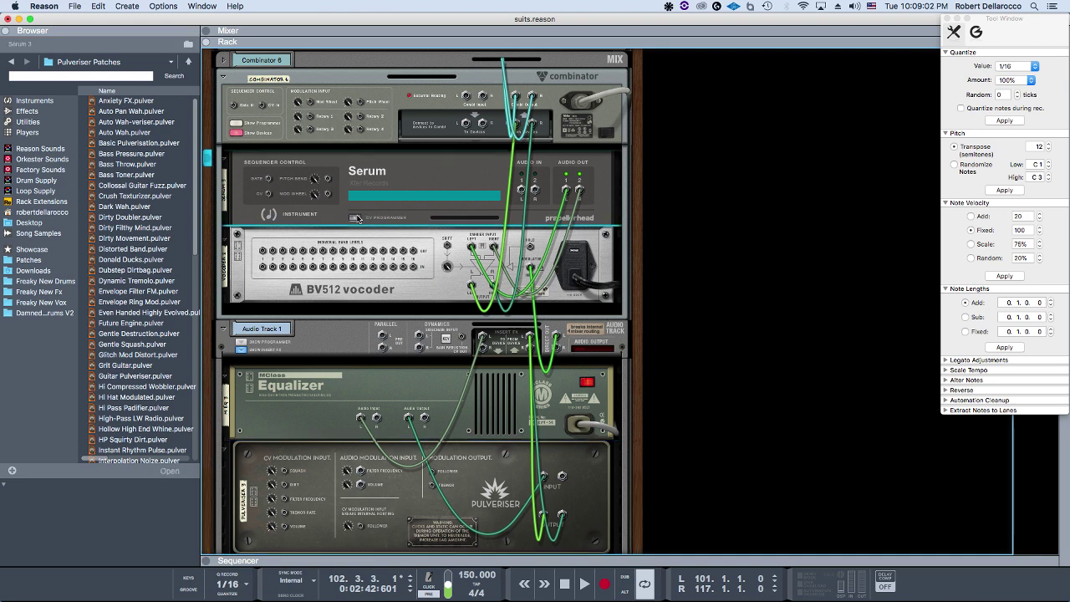
{"action": "left_click", "coordinate": [358, 218]}
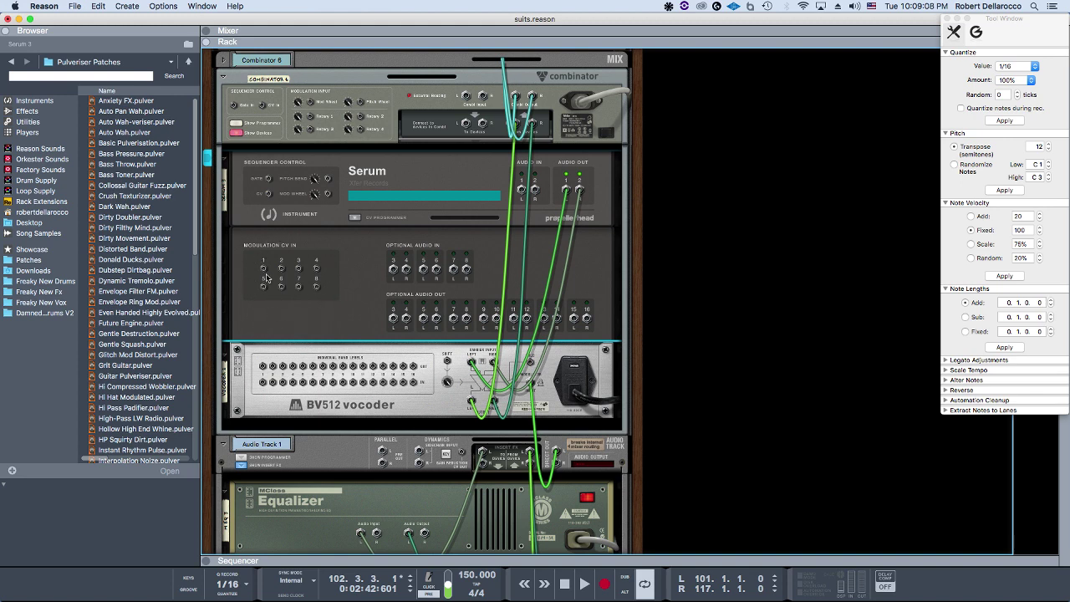
{"action": "scroll", "coordinate": [338, 454], "scroll_direction": "down", "scroll_amount": 3}
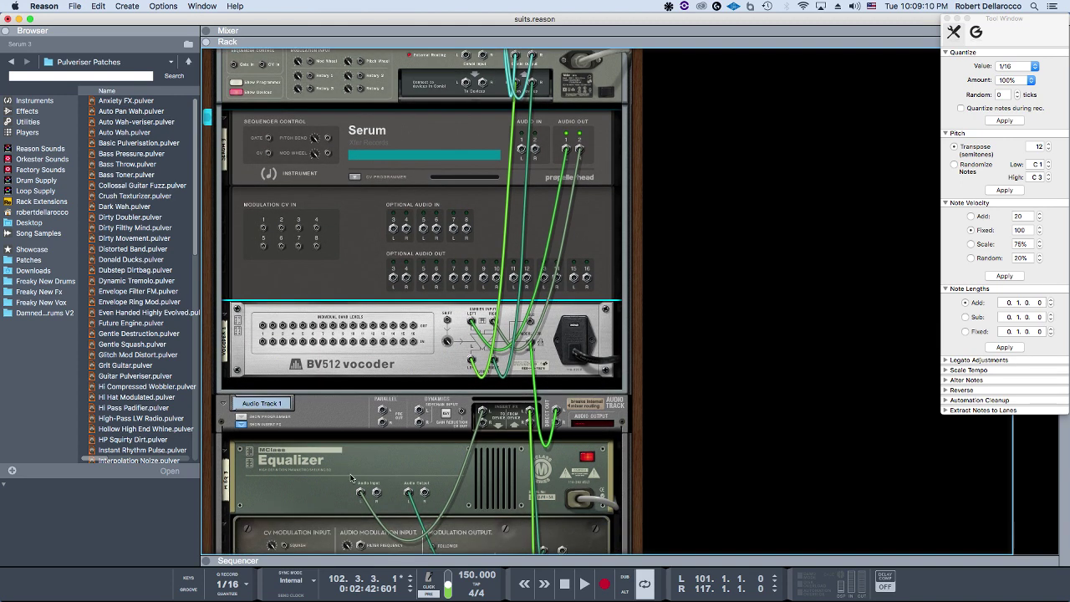
{"action": "scroll", "coordinate": [361, 500], "scroll_direction": "down", "scroll_amount": 3}
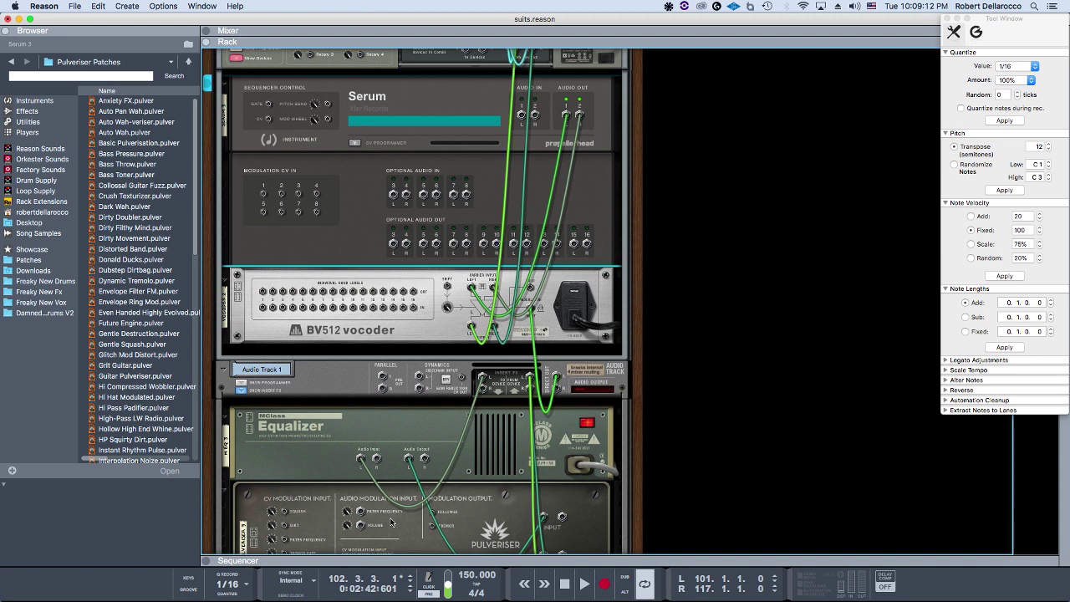
{"action": "left_click_drag", "start_coordinate": [432, 516], "coordinate": [295, 218]}
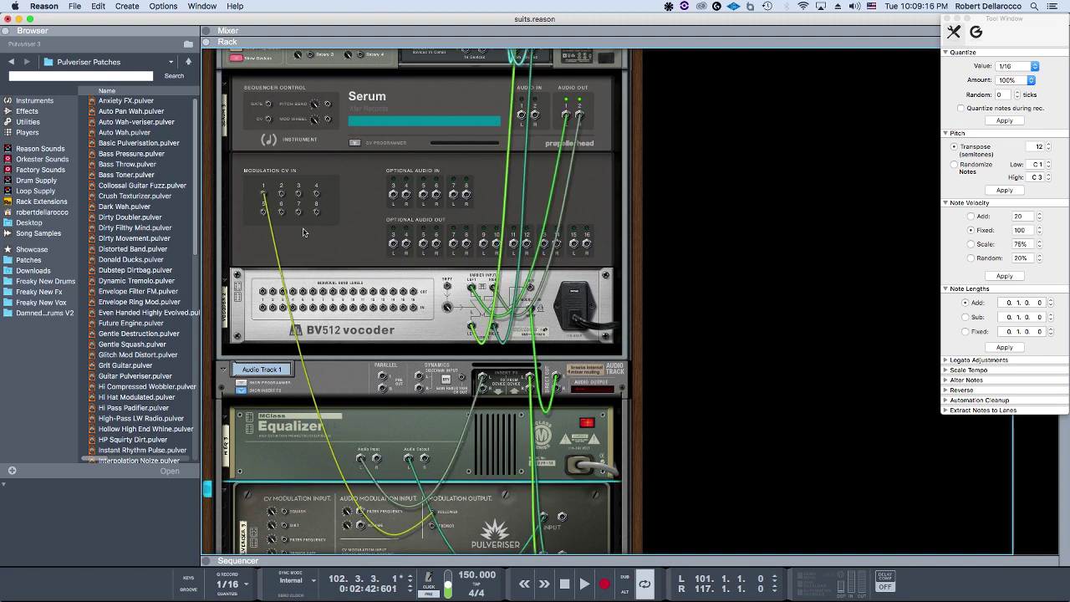
Load the Digital > ICanHasKick wavetable into Serum's oscillator A
{"action": "key", "text": "Tab"}
{"action": "scroll", "coordinate": [384, 246], "scroll_direction": "up", "scroll_amount": 3}
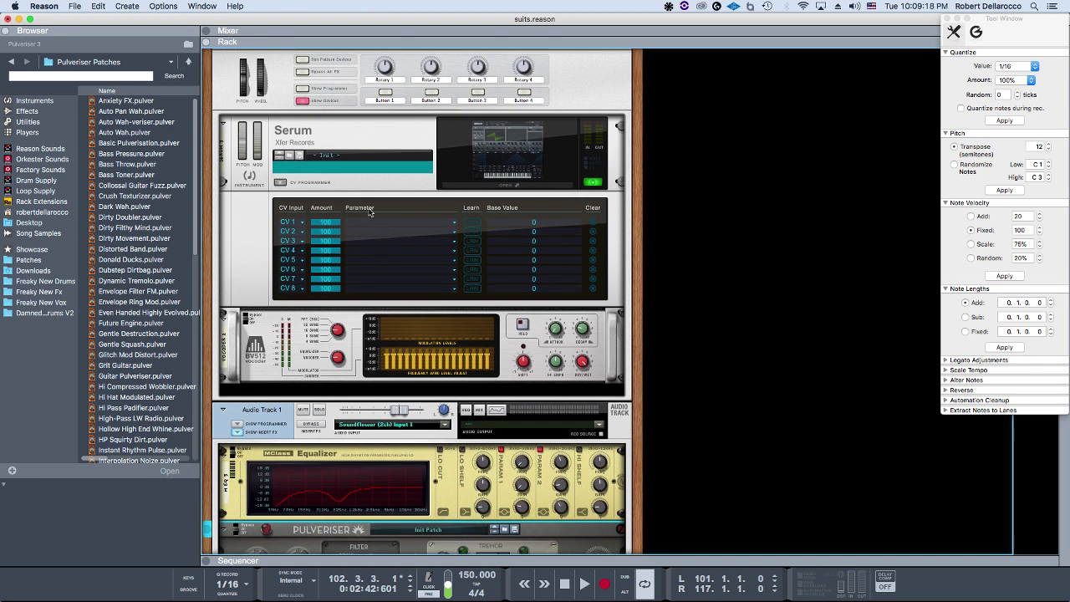
{"action": "left_click", "coordinate": [448, 224]}
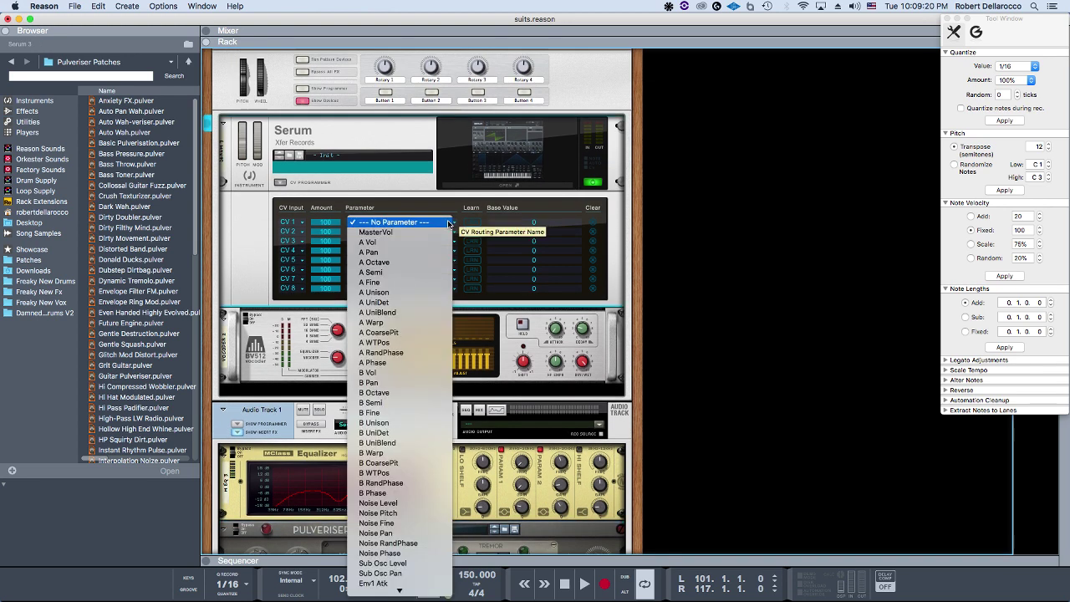
{"action": "left_click", "coordinate": [674, 222]}
{"action": "left_click", "coordinate": [481, 156]}
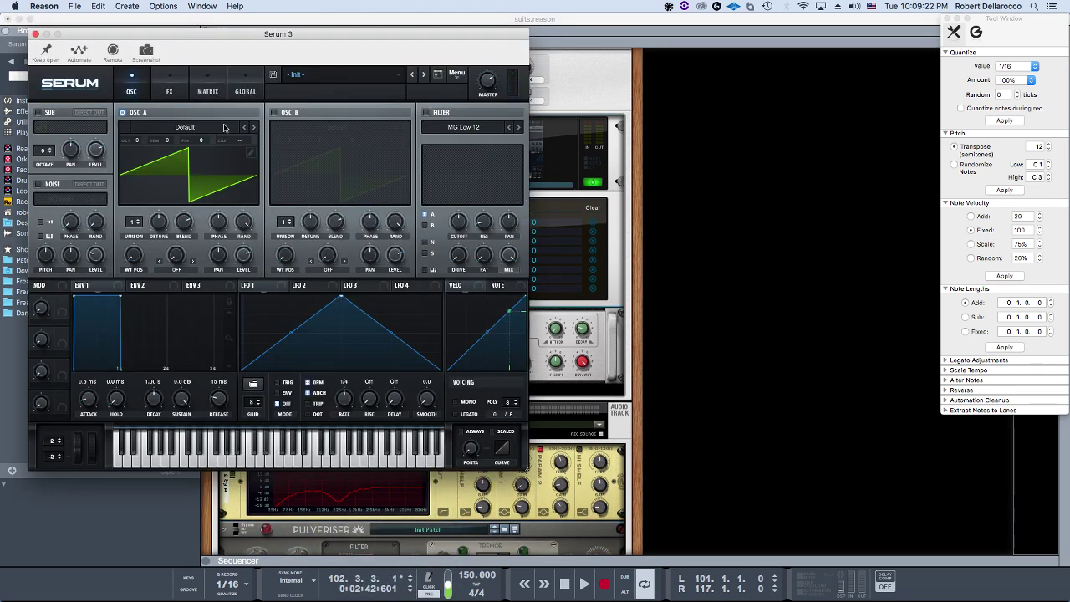
{"action": "left_click", "coordinate": [191, 129]}
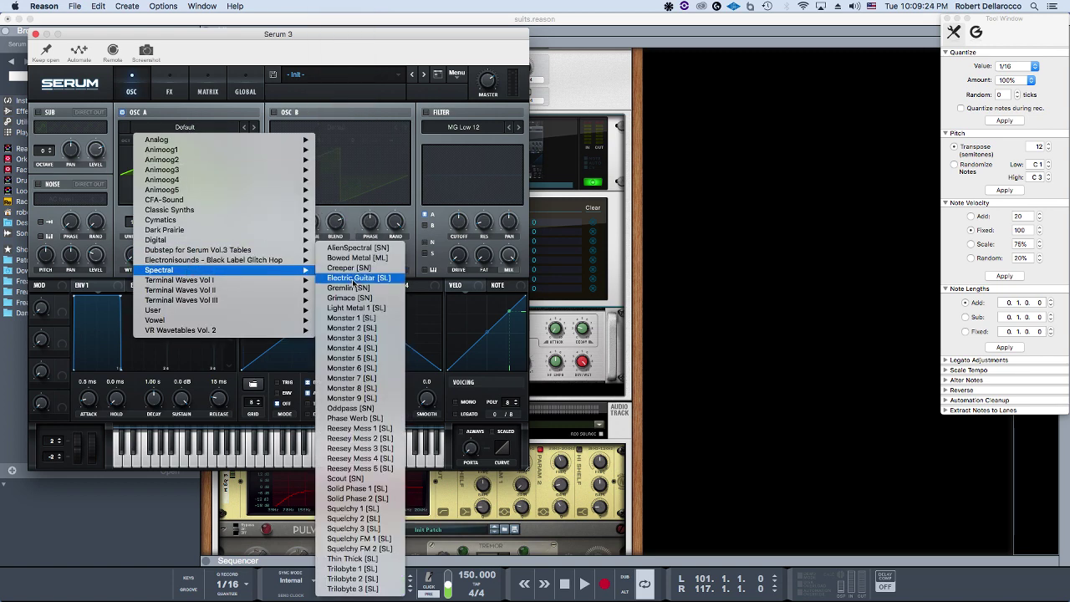
{"action": "mouse_move", "coordinate": [209, 240]}
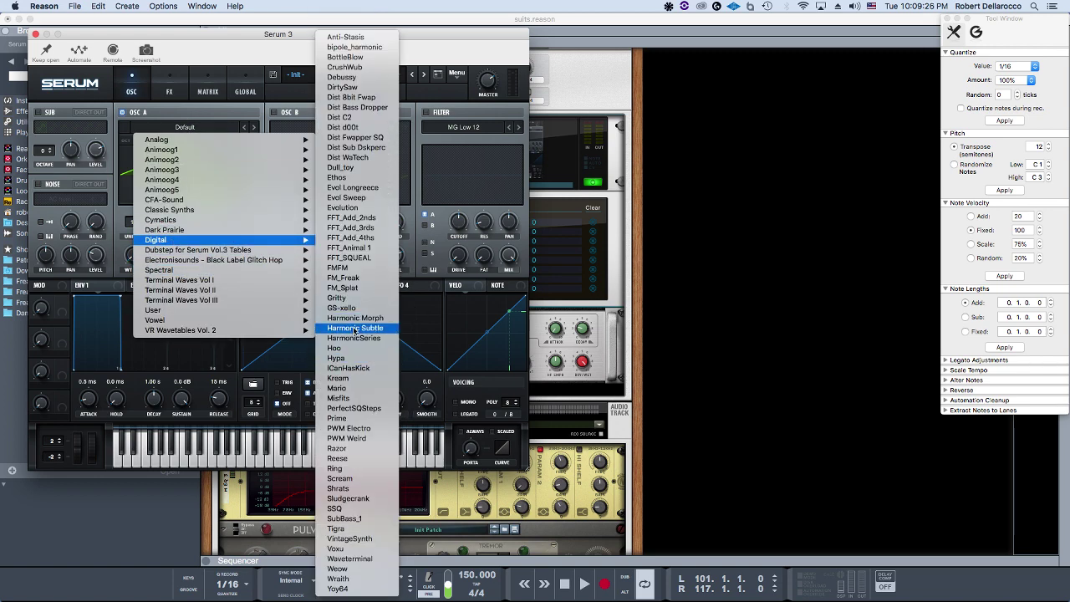
{"action": "left_click", "coordinate": [348, 367]}
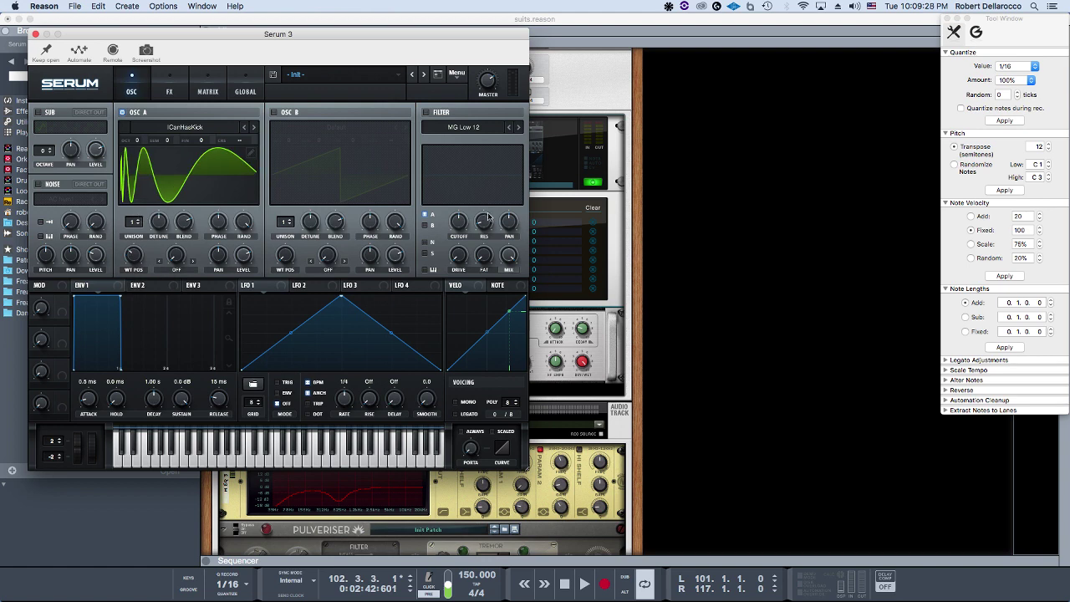
Back in the rack, map Serum's CV 1 input to A WTPos
{"action": "left_click", "coordinate": [667, 261]}
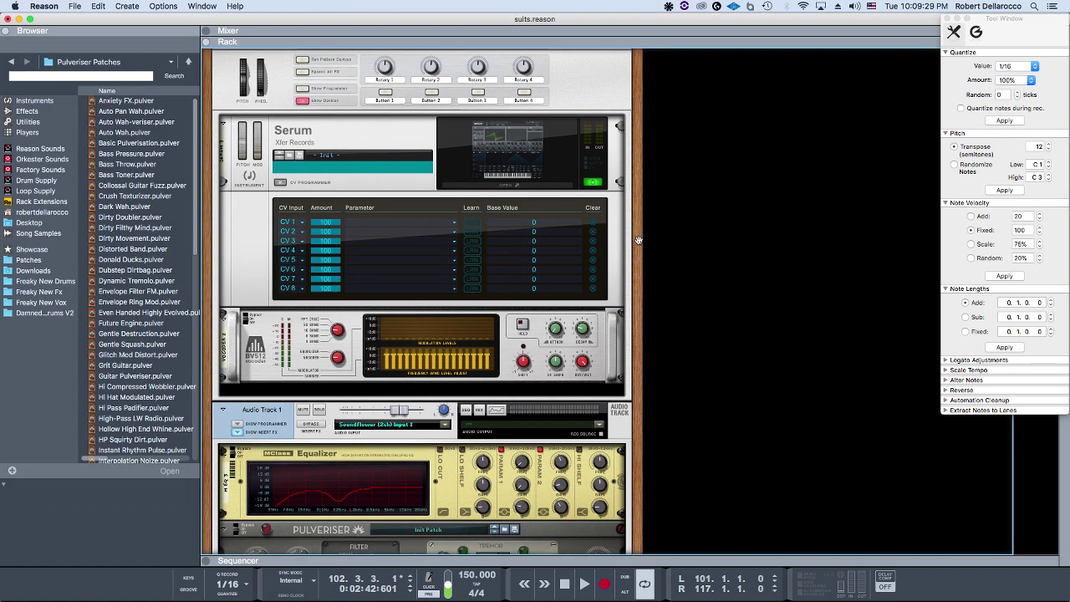
{"action": "left_click", "coordinate": [415, 223]}
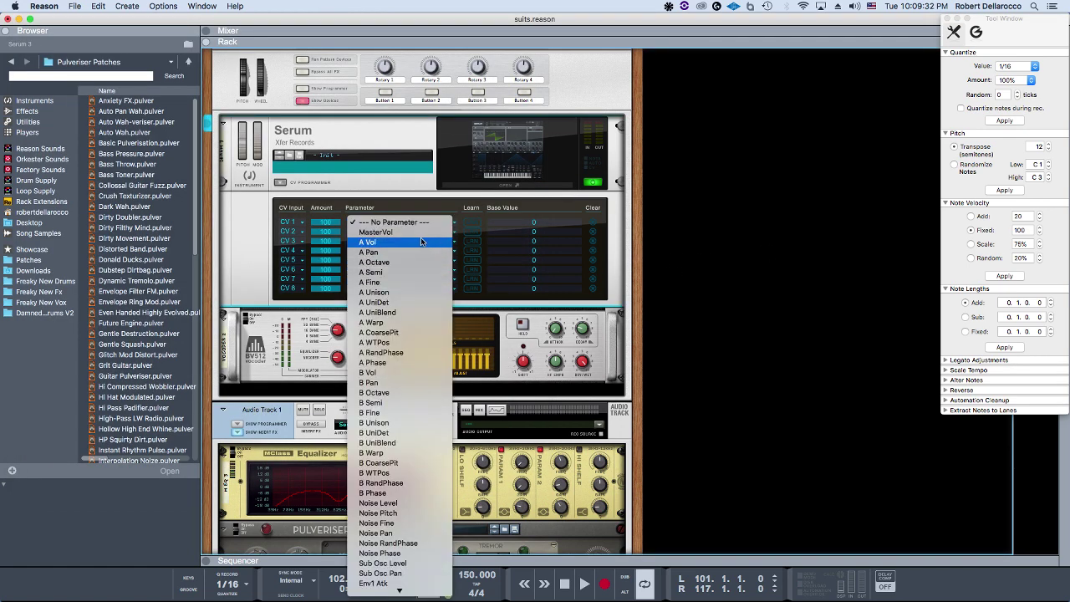
{"action": "left_click", "coordinate": [401, 341]}
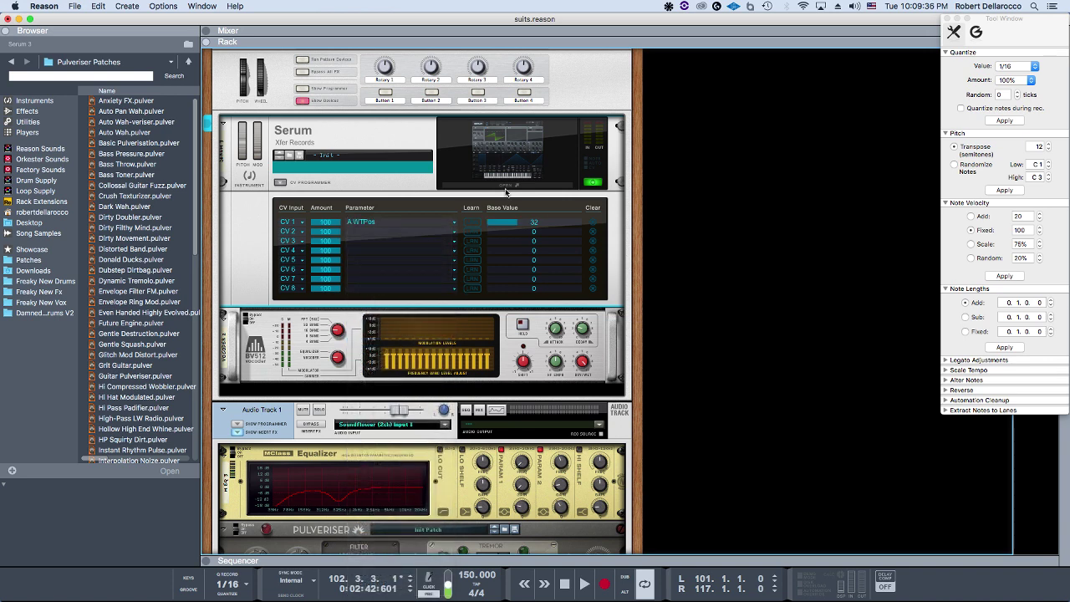
Delete the upper red notes in the Combinator 6 clip, keeping only the lowest one
{"action": "key", "text": "F7"}
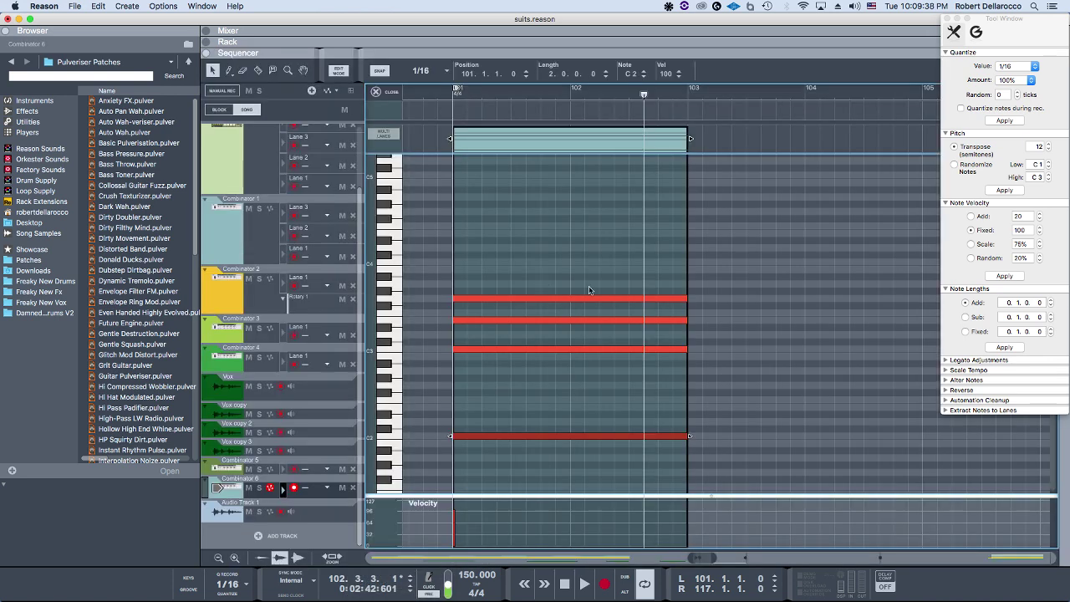
{"action": "left_click_drag", "start_coordinate": [565, 243], "coordinate": [555, 355]}
{"action": "key", "text": "Delete"}
{"action": "key", "text": "super+e"}
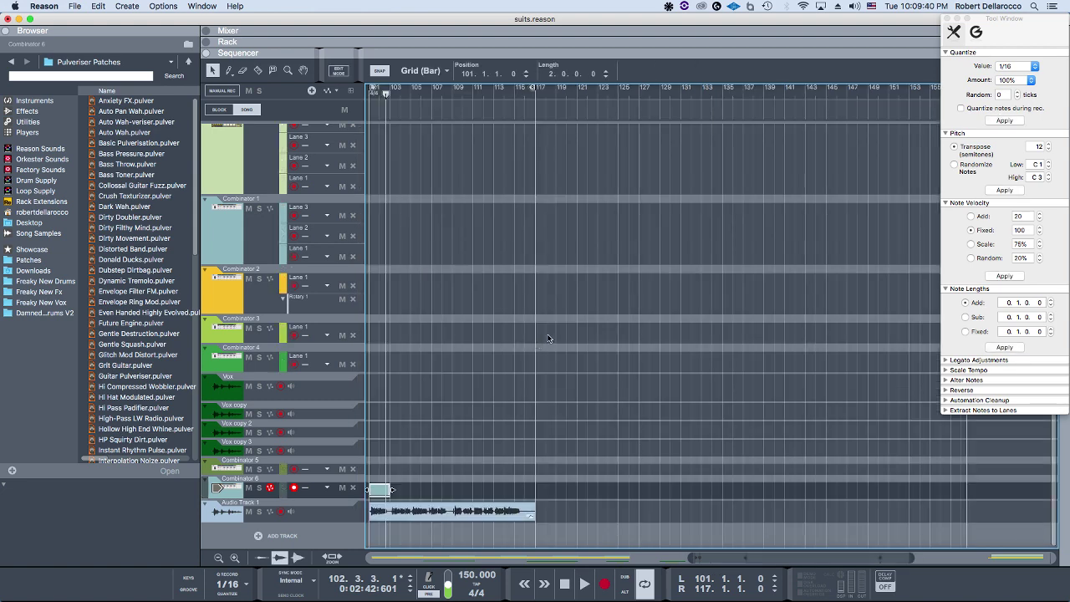
Play the arrangement from bar 101 to audition the remaining note
{"action": "key", "text": "h"}
{"action": "key", "text": "h"}
{"action": "key", "text": "h"}
{"action": "key", "text": "h"}
{"action": "left_click", "coordinate": [583, 92]}
{"action": "key", "text": "space"}
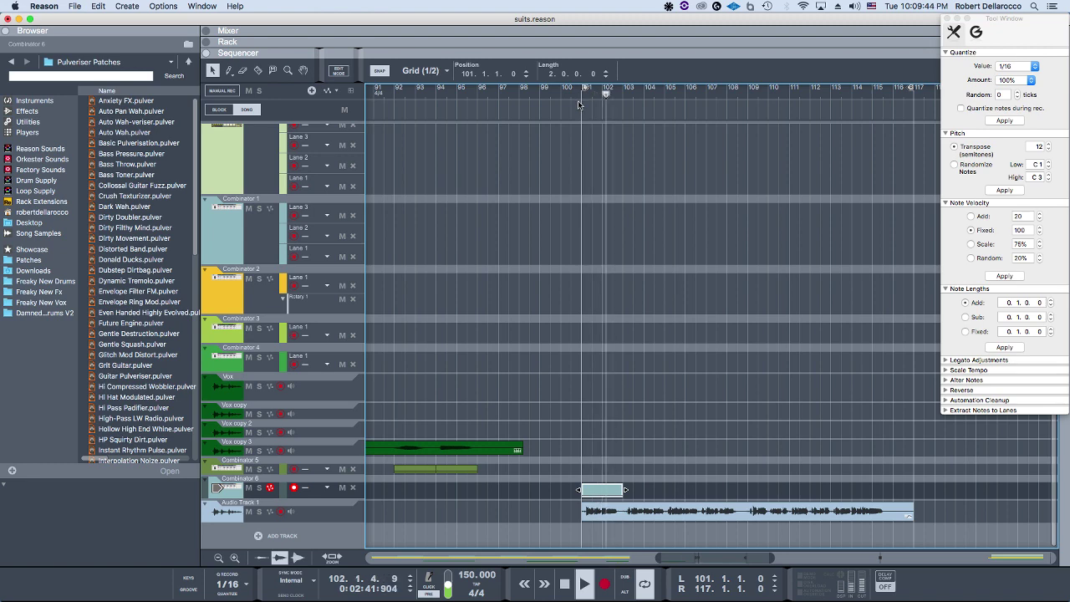
{"action": "key", "text": "space"}
Open Serum's synth editor window from the rack and play to hear the synth
{"action": "key", "text": "F6"}
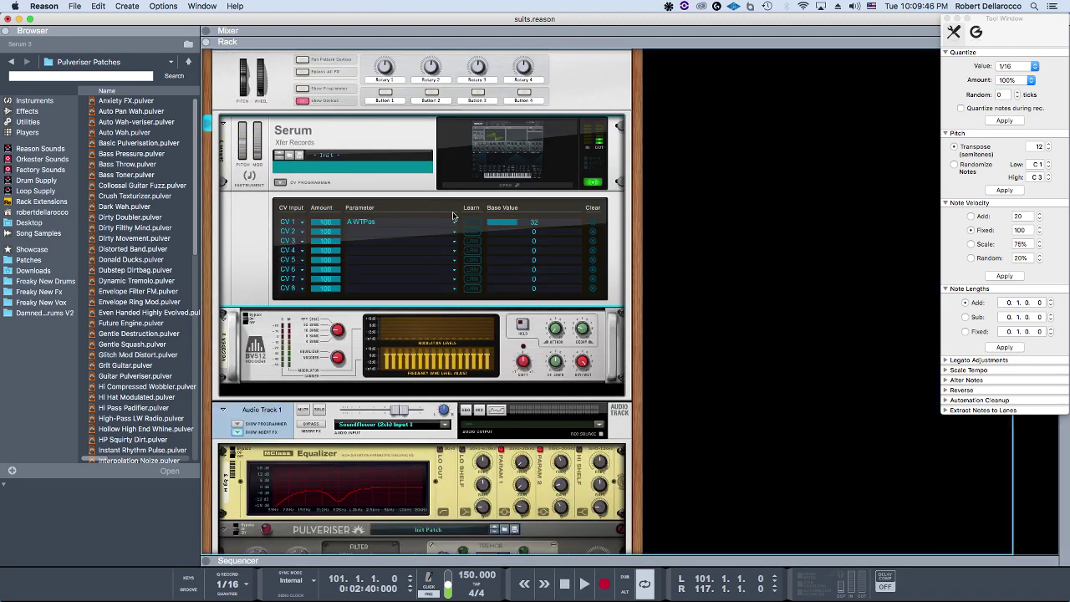
{"action": "left_click", "coordinate": [263, 143]}
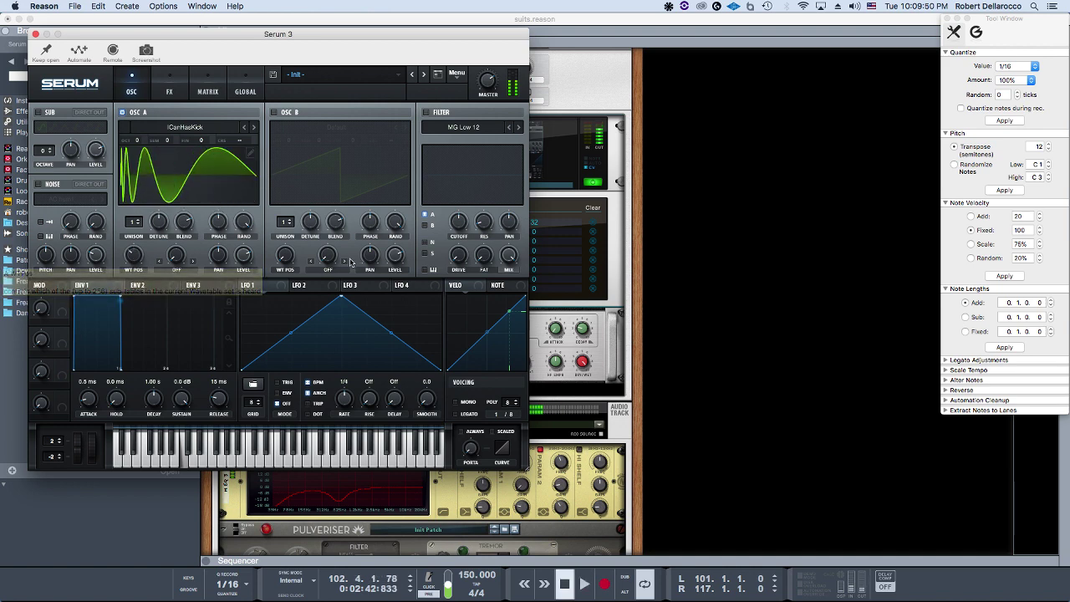
{"action": "key", "text": "space"}
{"action": "scroll", "coordinate": [570, 449], "scroll_direction": "down", "scroll_amount": 3}
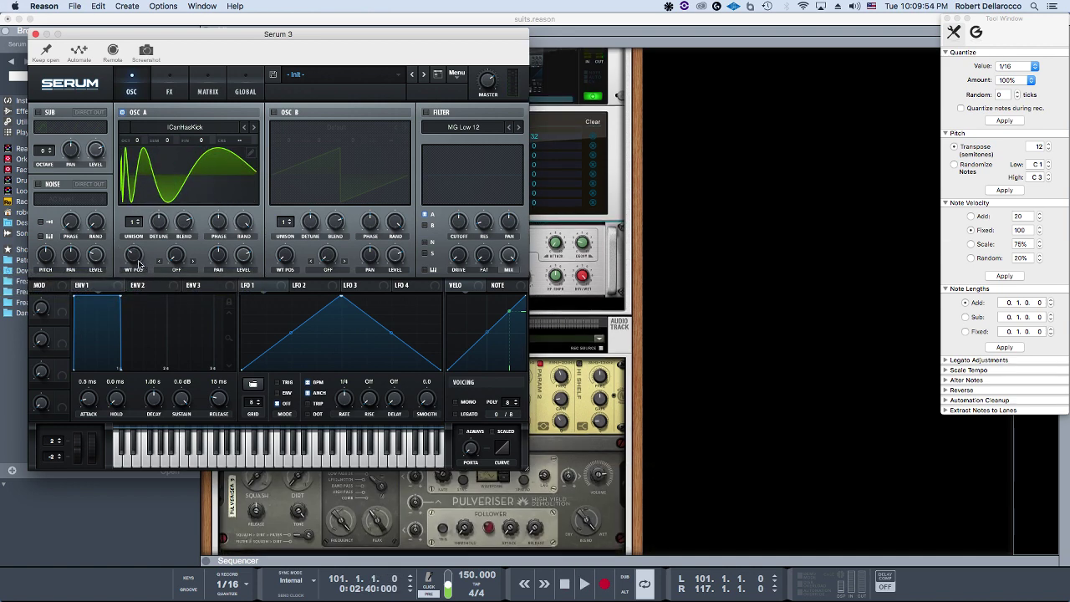
{"action": "key", "text": "space"}
Close Serum's window and route CV 1 to A CoarsePit instead of A WTPos
{"action": "left_click", "coordinate": [783, 339]}
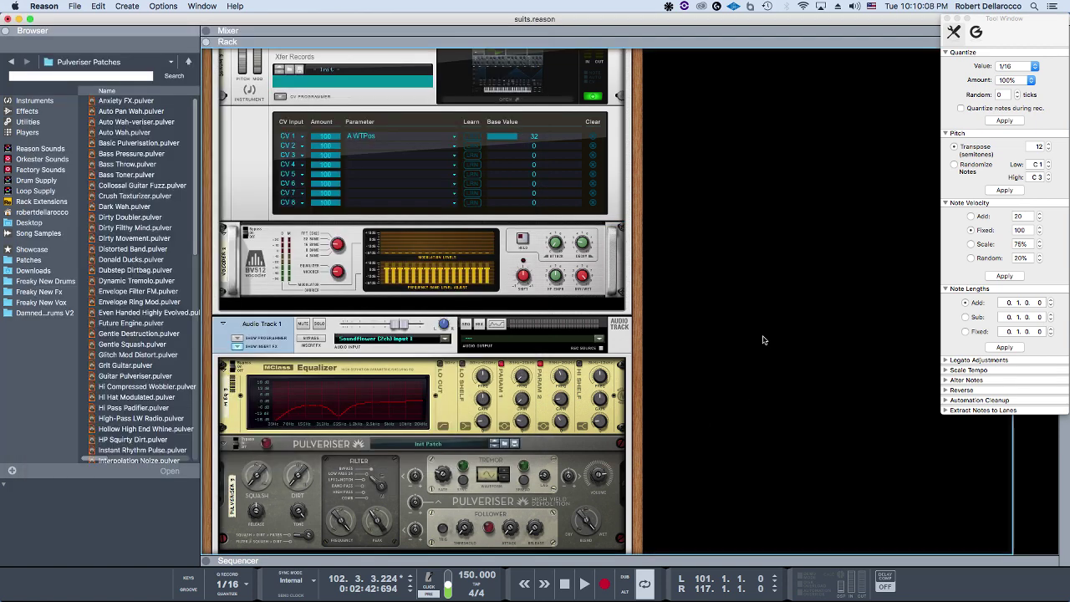
{"action": "left_click", "coordinate": [426, 137]}
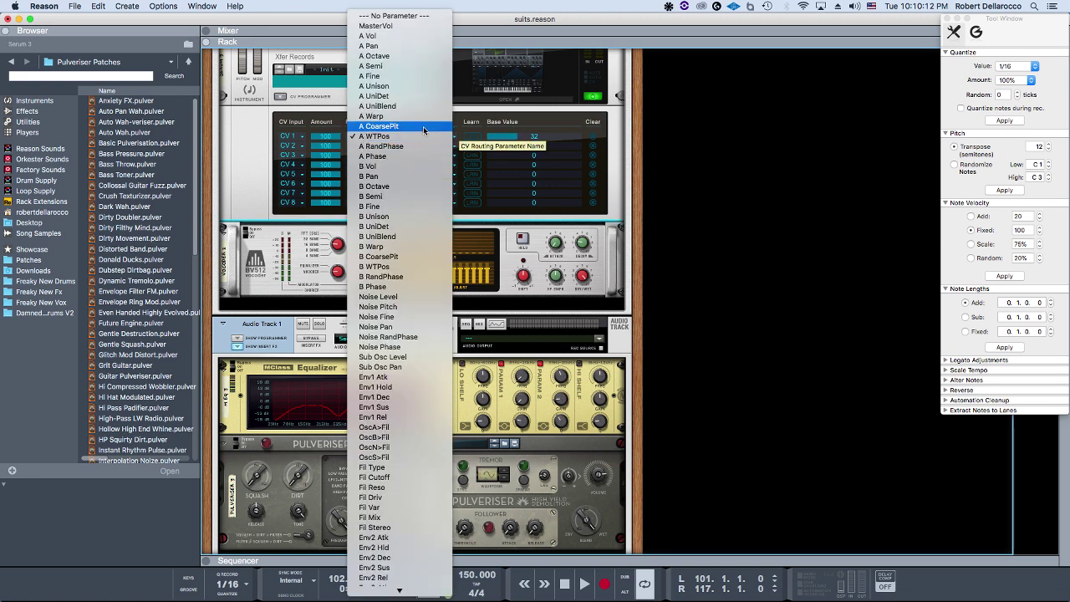
{"action": "left_click", "coordinate": [423, 127]}
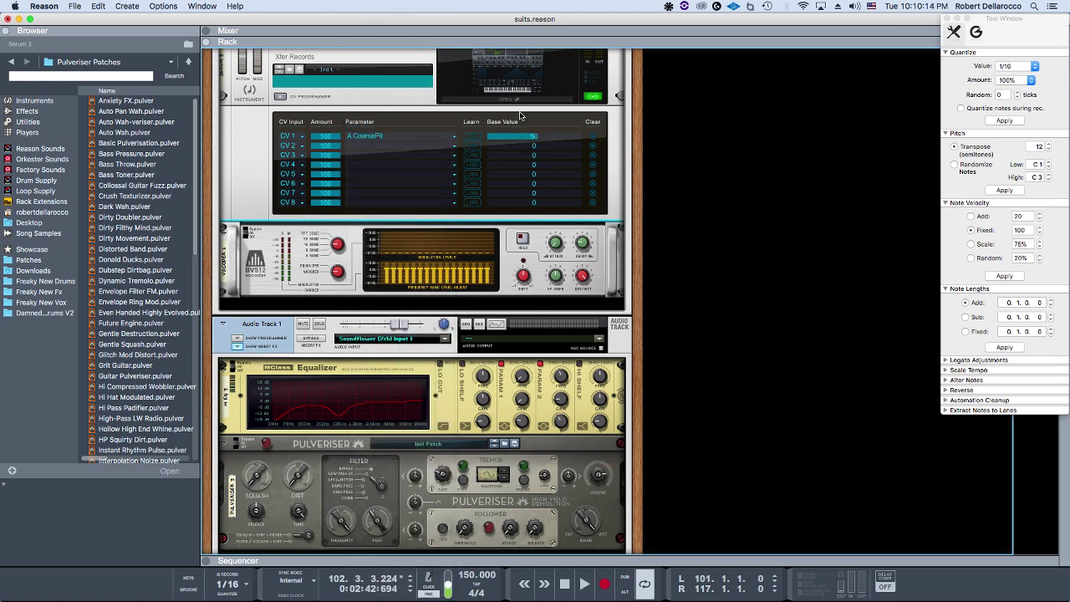
Play from the clip start, then drag the Combinator 6 clip's end to lengthen it
{"action": "key", "text": "F7"}
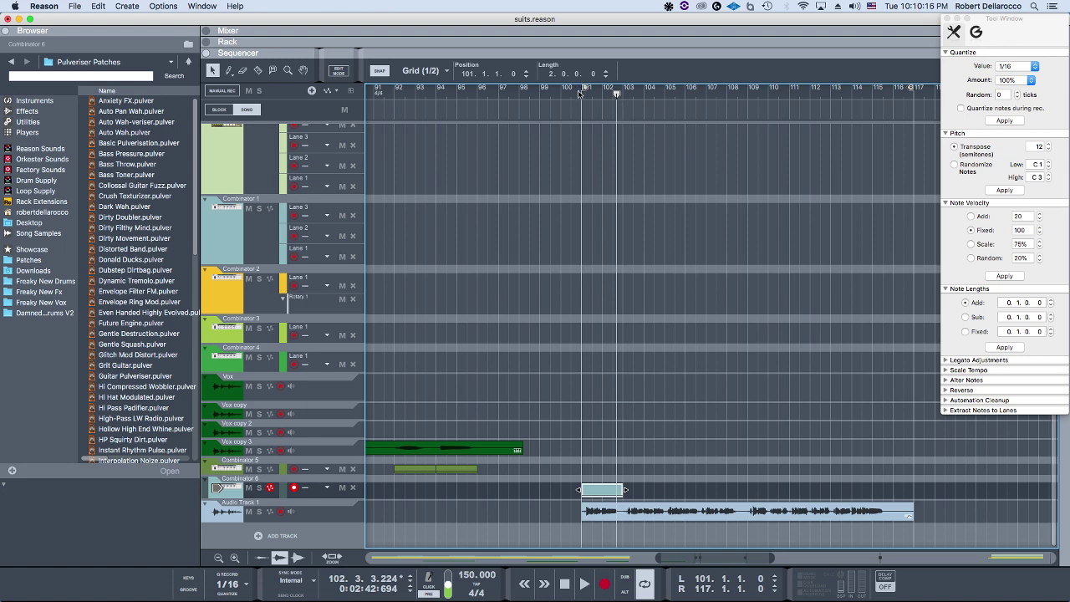
{"action": "left_click", "coordinate": [580, 95]}
{"action": "key", "text": "space"}
{"action": "key", "text": "F6"}
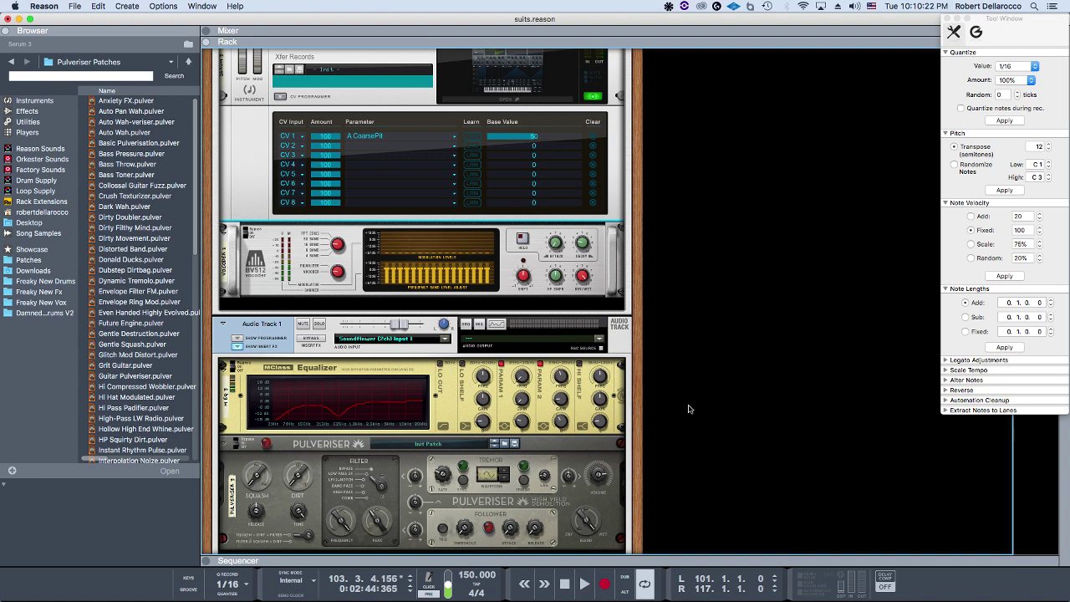
{"action": "key", "text": "space"}
{"action": "key", "text": "F7"}
{"action": "left_click_drag", "start_coordinate": [617, 528], "coordinate": [708, 528]}
Lower Serum's CV 1 amount from 100 to 41 and briefly play the sequencer to hear it
{"action": "key", "text": "F6"}
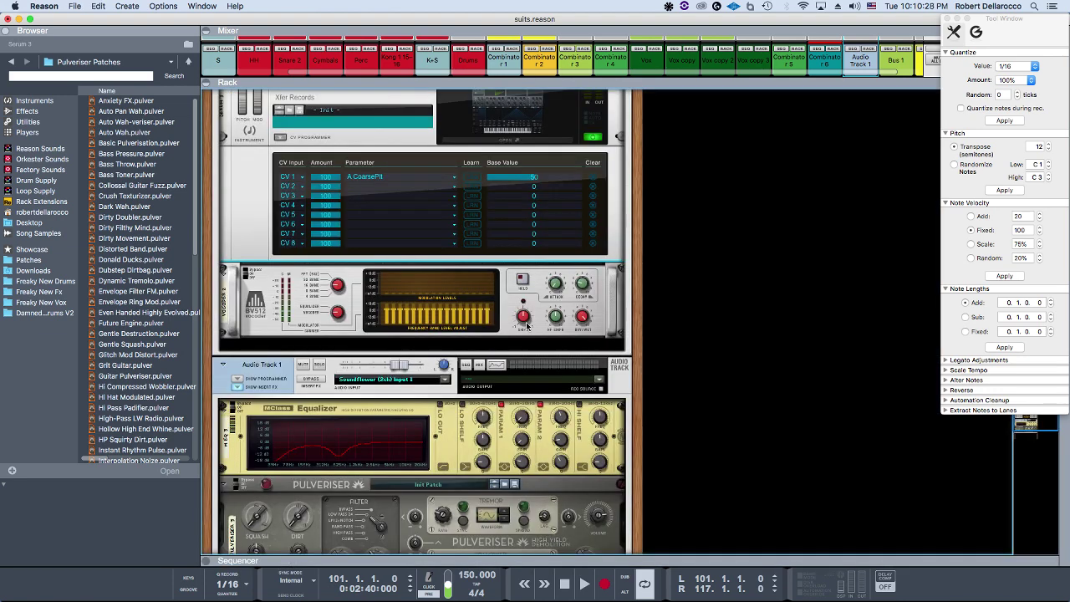
{"action": "scroll", "coordinate": [359, 225], "scroll_direction": "up", "scroll_amount": 1}
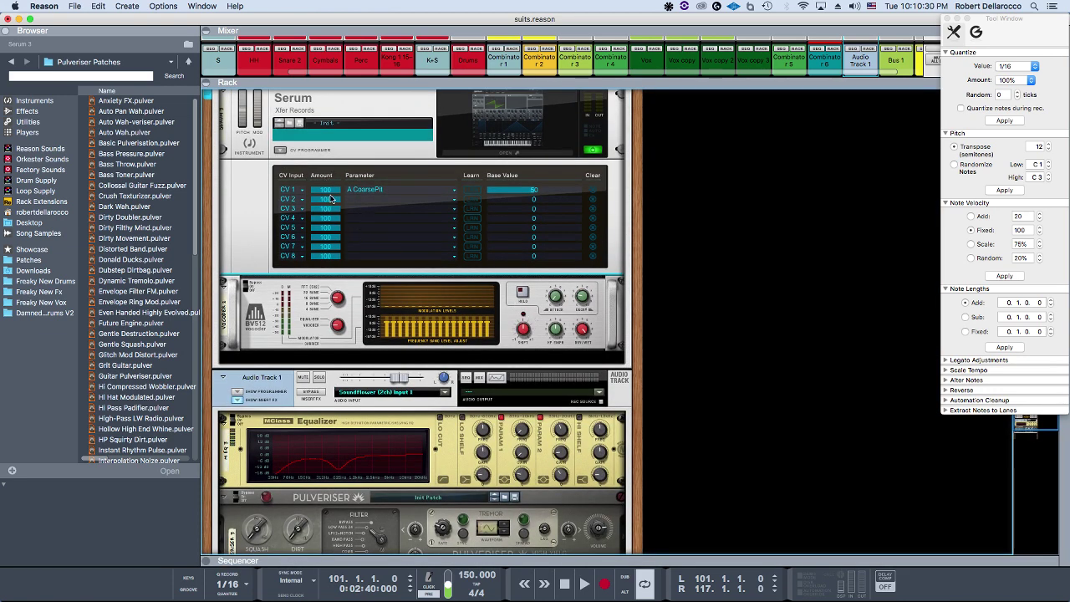
{"action": "left_click_drag", "start_coordinate": [331, 192], "coordinate": [331, 203]}
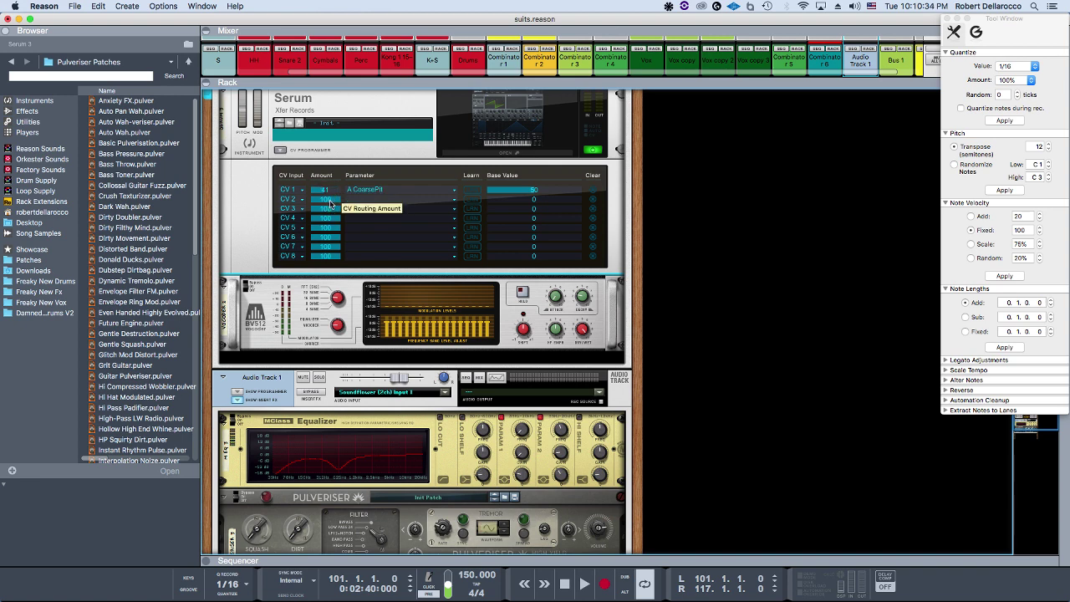
{"action": "key", "text": "F7"}
{"action": "key", "text": "space"}
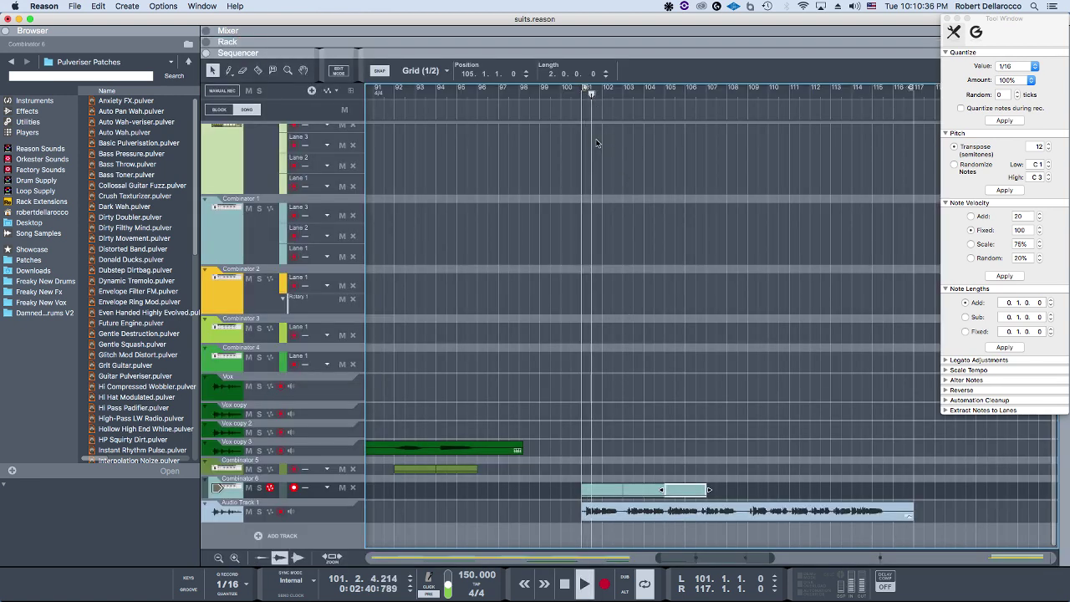
{"action": "key", "text": "space"}
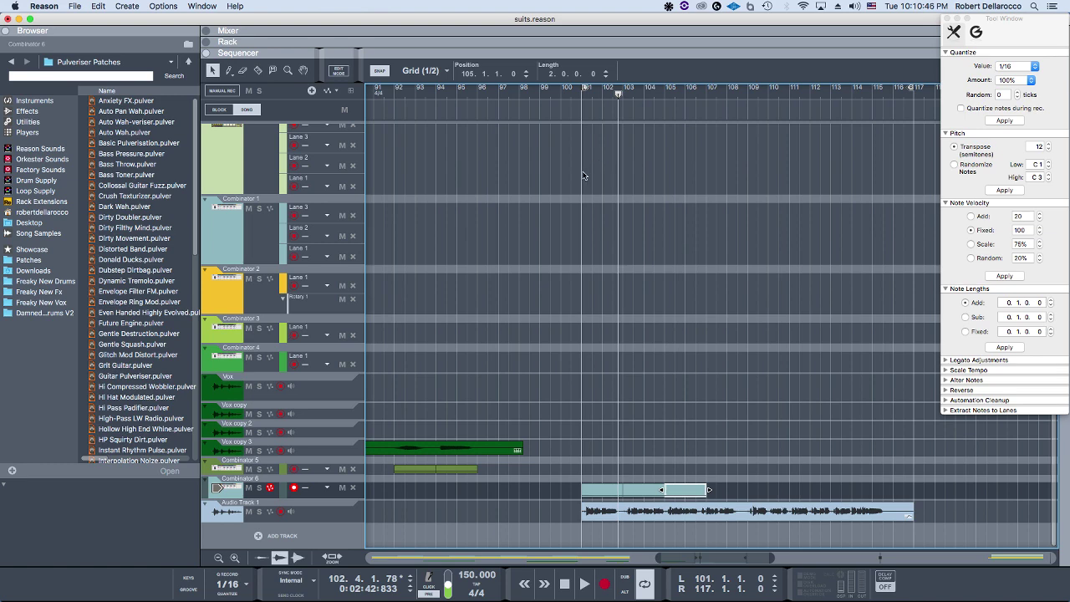
Select and delete the Pulveriser, leaving only the MClass Equalizer on Audio Track 1
{"action": "key", "text": "F6"}
{"action": "key", "text": "Tab"}
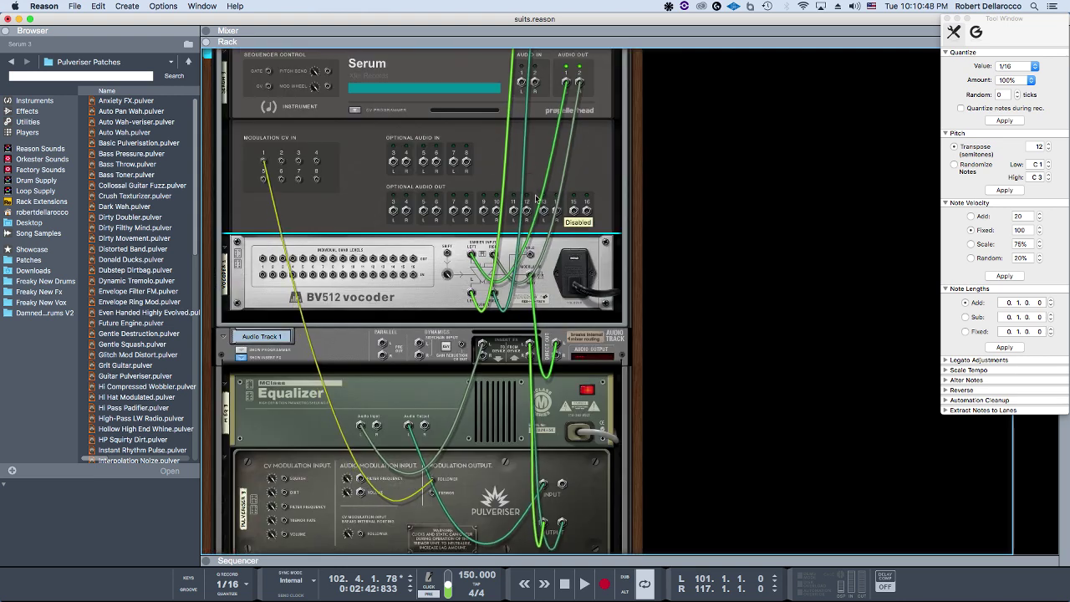
{"action": "key", "text": "Tab"}
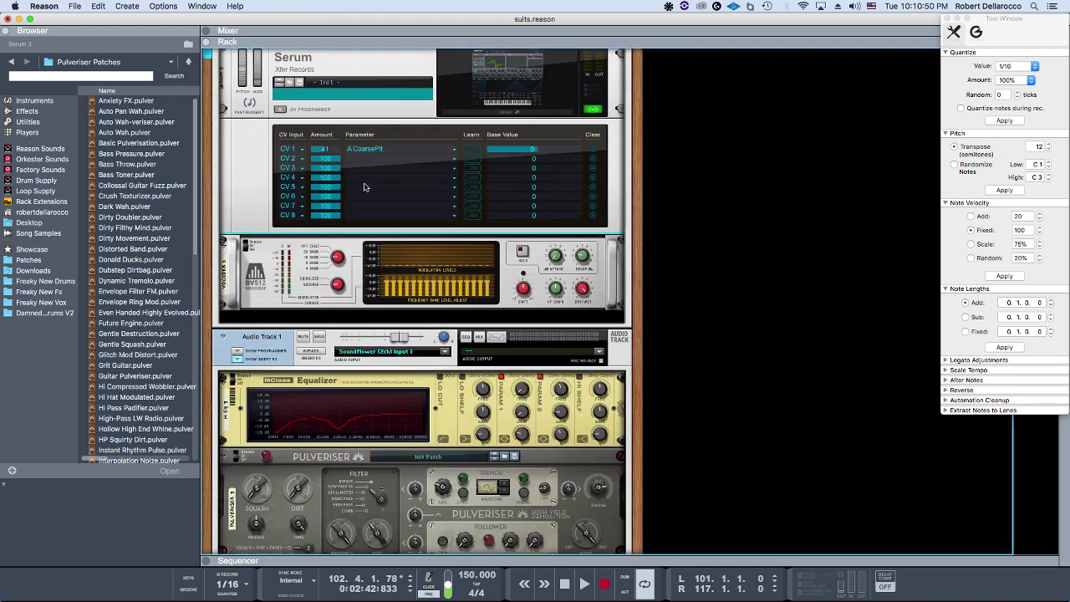
{"action": "left_click", "coordinate": [552, 456]}
{"action": "key", "text": "Delete"}
{"action": "key", "text": "Return"}
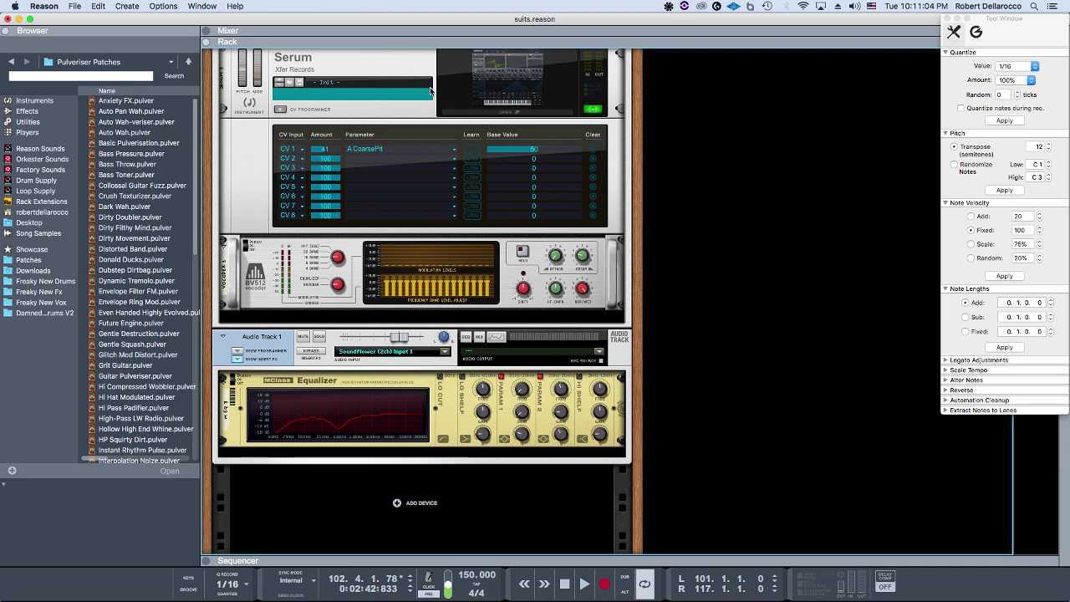
Delete the Combinator 6 clip and drag the vocal clip onto its lane to convert it to notes
{"action": "key", "text": "F7"}
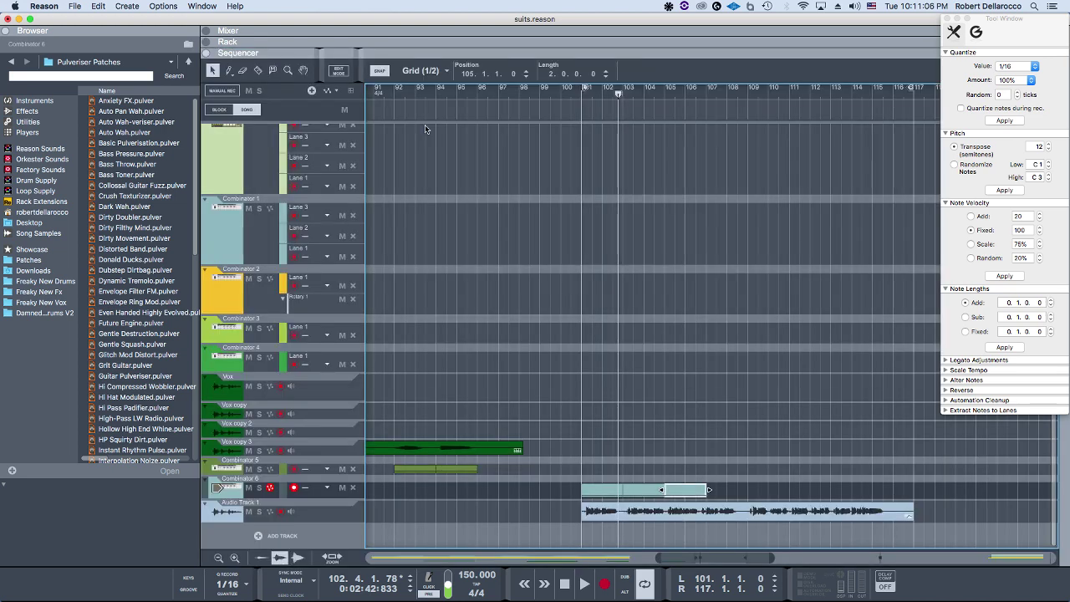
{"action": "key", "text": "Delete"}
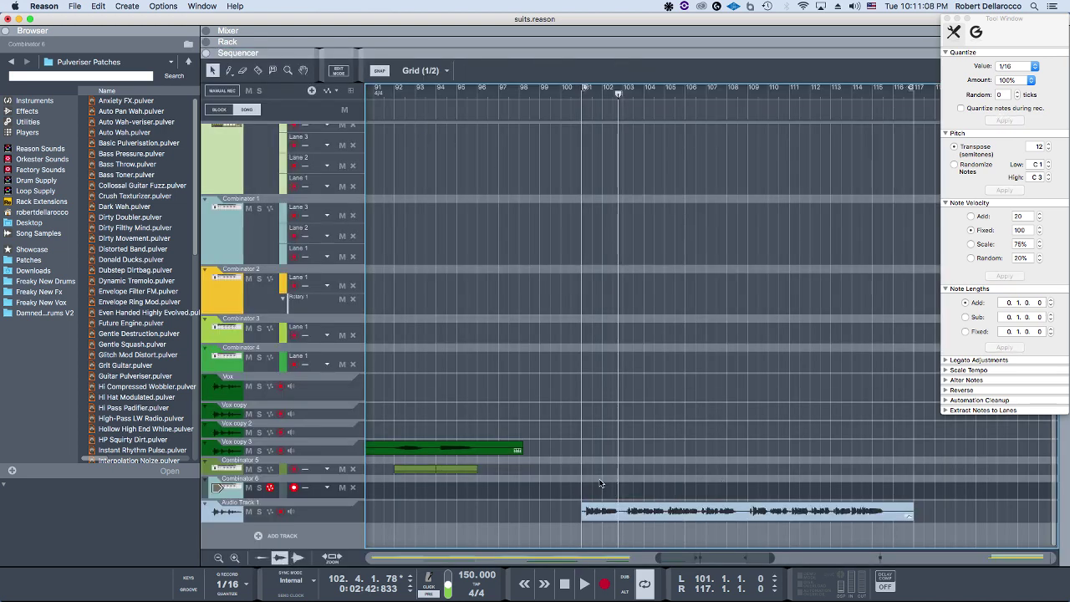
{"action": "scroll", "coordinate": [668, 511], "scroll_direction": "up", "scroll_amount": 2}
{"action": "scroll", "coordinate": [671, 514], "scroll_direction": "up", "scroll_amount": 3}
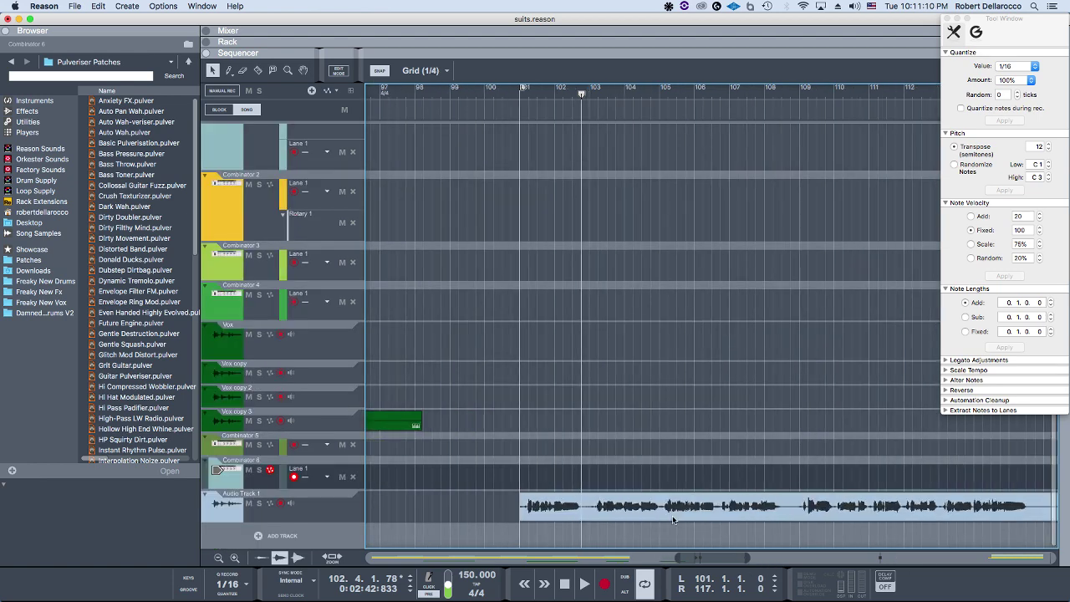
{"action": "double_click", "coordinate": [667, 505]}
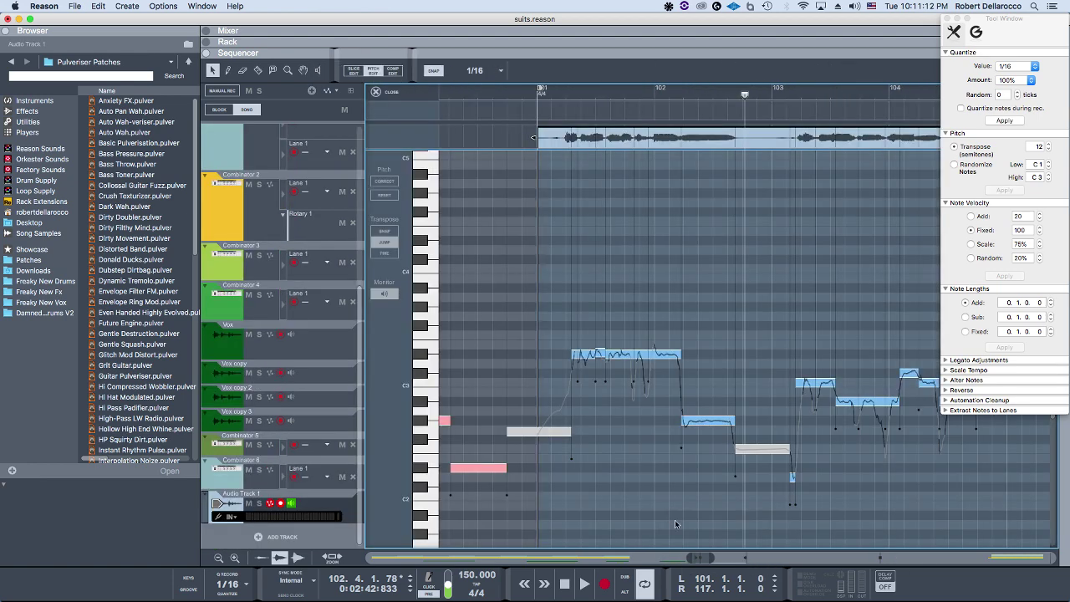
{"action": "scroll", "coordinate": [692, 420], "scroll_direction": "up", "scroll_amount": 2}
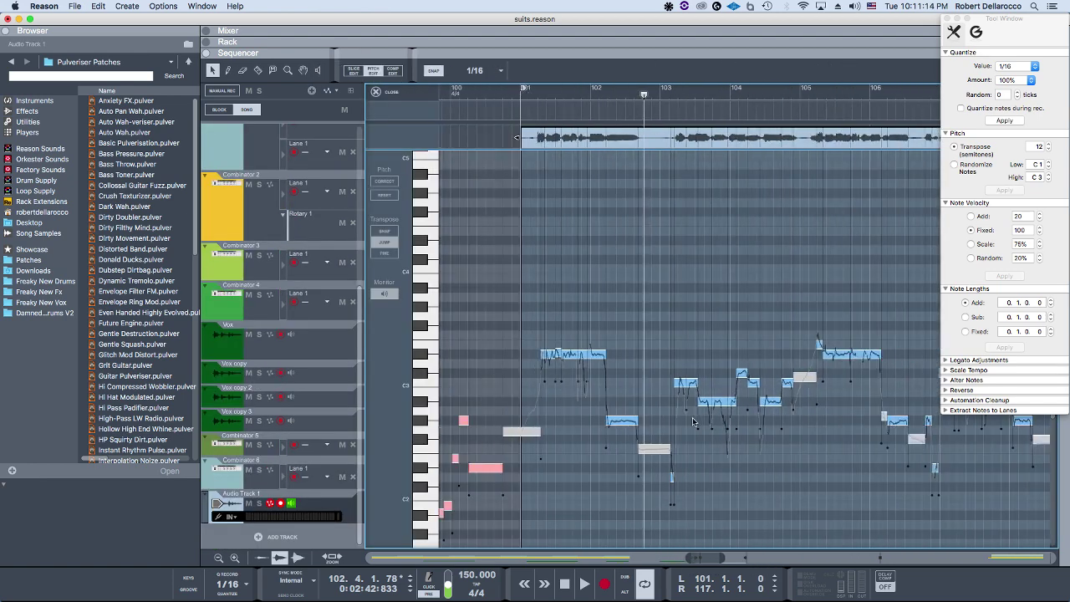
{"action": "double_click", "coordinate": [647, 500]}
{"action": "left_click_drag", "start_coordinate": [576, 514], "coordinate": [578, 481]}
Play the converted notes from the clip start, then open the Combinator 6 clip to inspect them
{"action": "left_click", "coordinate": [223, 484]}
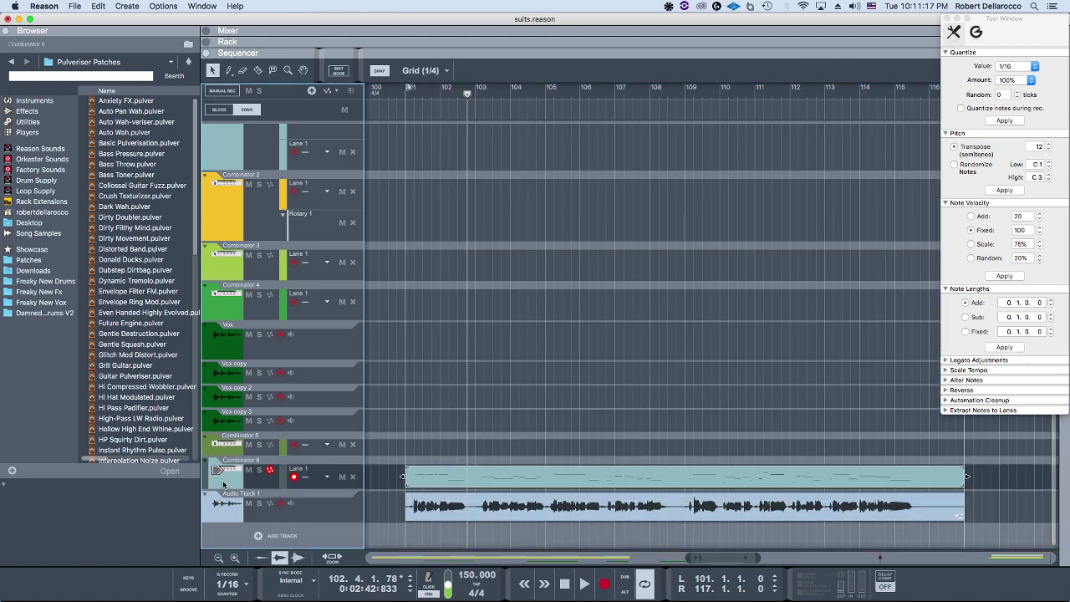
{"action": "left_click", "coordinate": [400, 94]}
{"action": "key", "text": "space"}
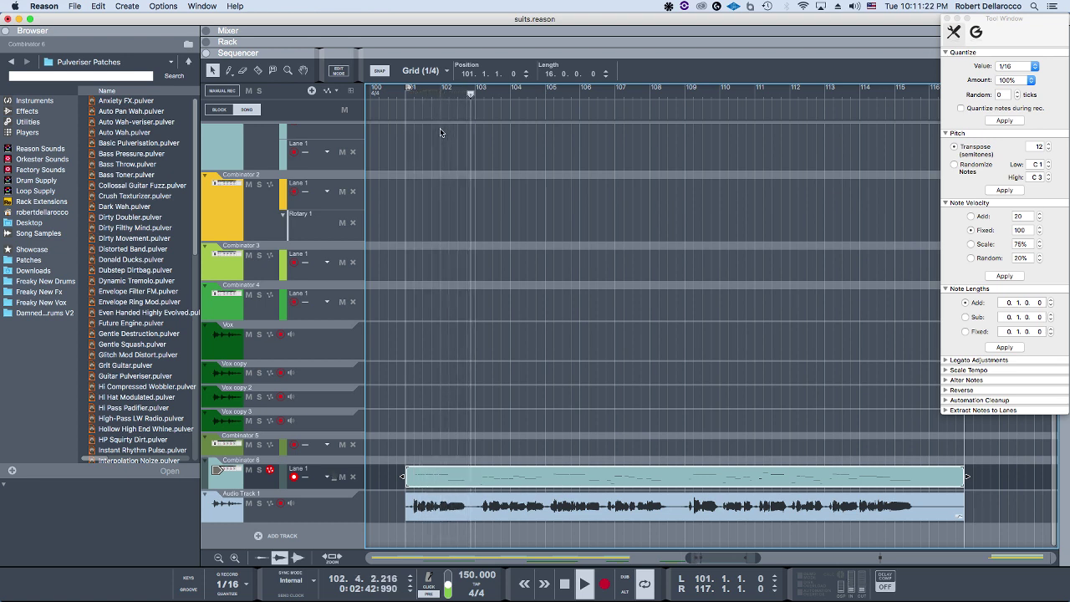
{"action": "key", "text": "space"}
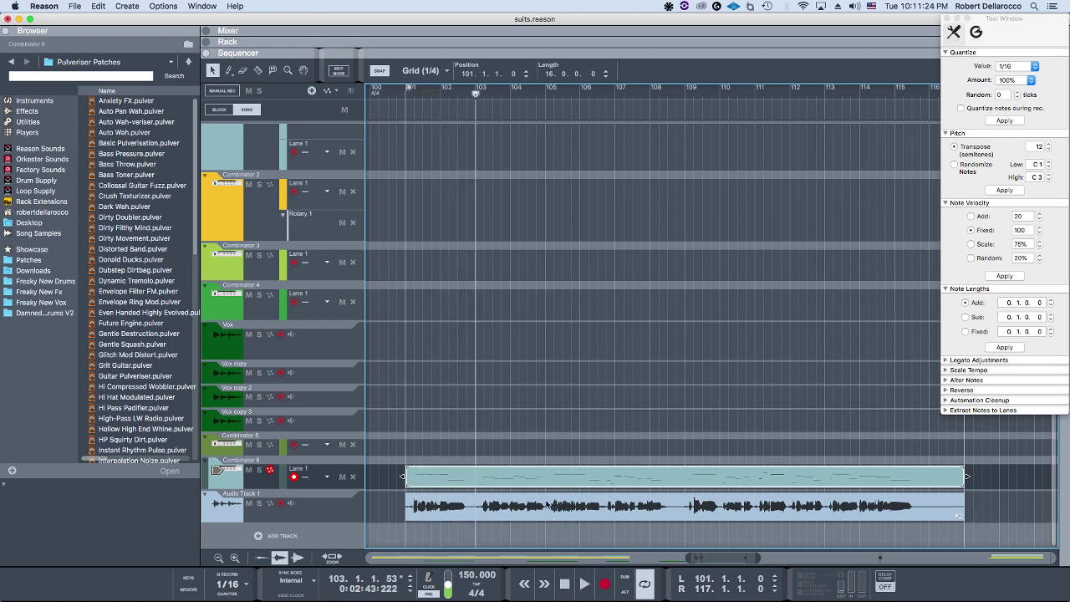
{"action": "double_click", "coordinate": [501, 480]}
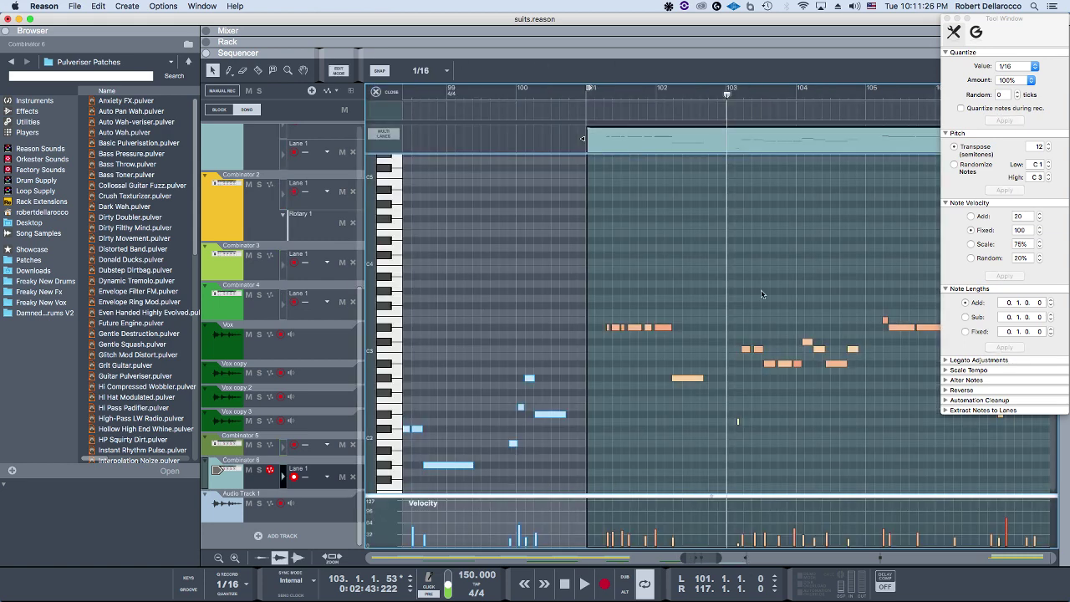
{"action": "scroll", "coordinate": [635, 376], "scroll_direction": "left", "scroll_amount": 3}
{"action": "scroll", "coordinate": [585, 355], "scroll_direction": "up", "scroll_amount": 2}
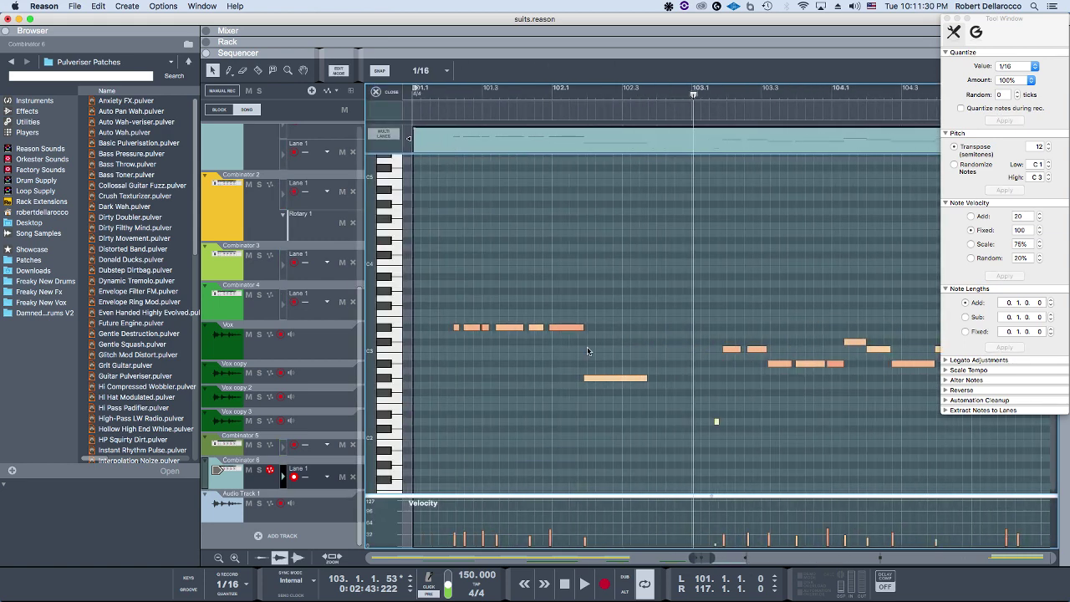
Exit note editing, briefly view the vocal clip's pitch editor, and return to the zoomed-out arrangement
{"action": "key", "text": "super+e"}
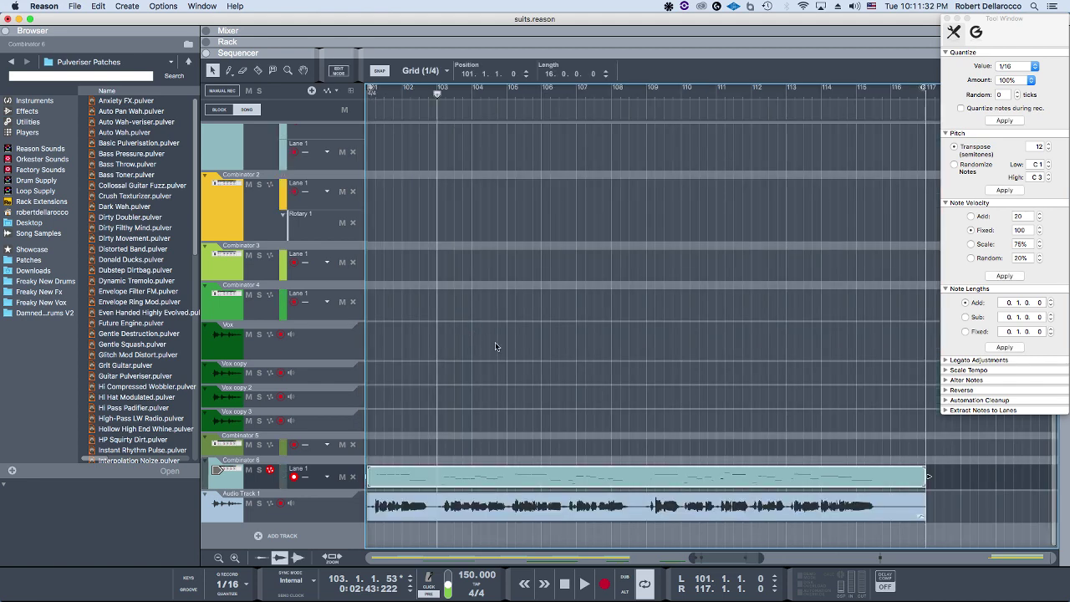
{"action": "double_click", "coordinate": [467, 507]}
{"action": "scroll", "coordinate": [596, 352], "scroll_direction": "up", "scroll_amount": 2}
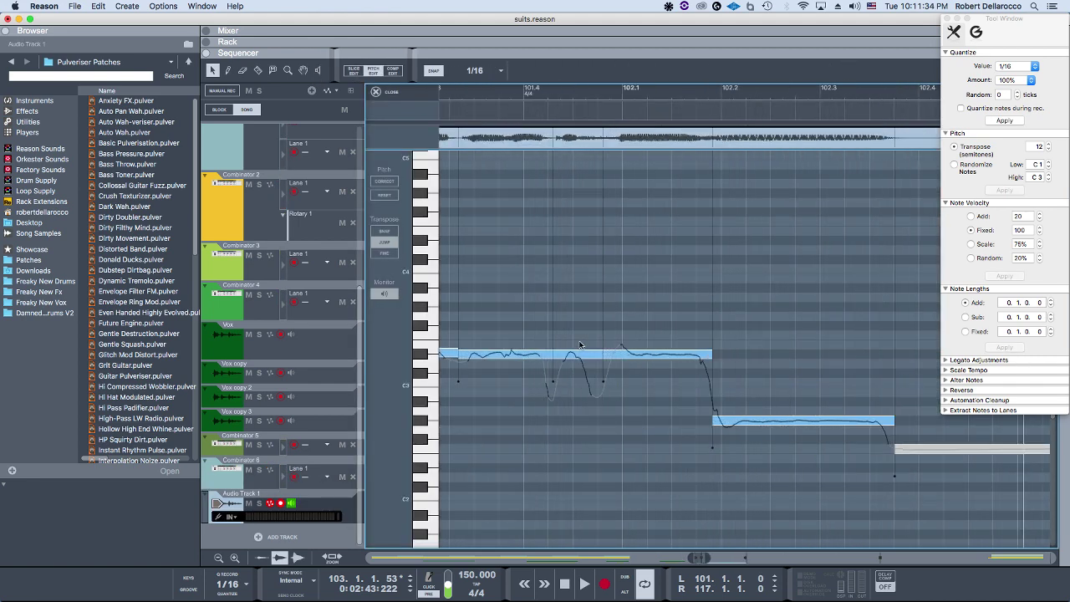
{"action": "key", "text": "super+e"}
{"action": "scroll", "coordinate": [580, 336], "scroll_direction": "down", "scroll_amount": 2}
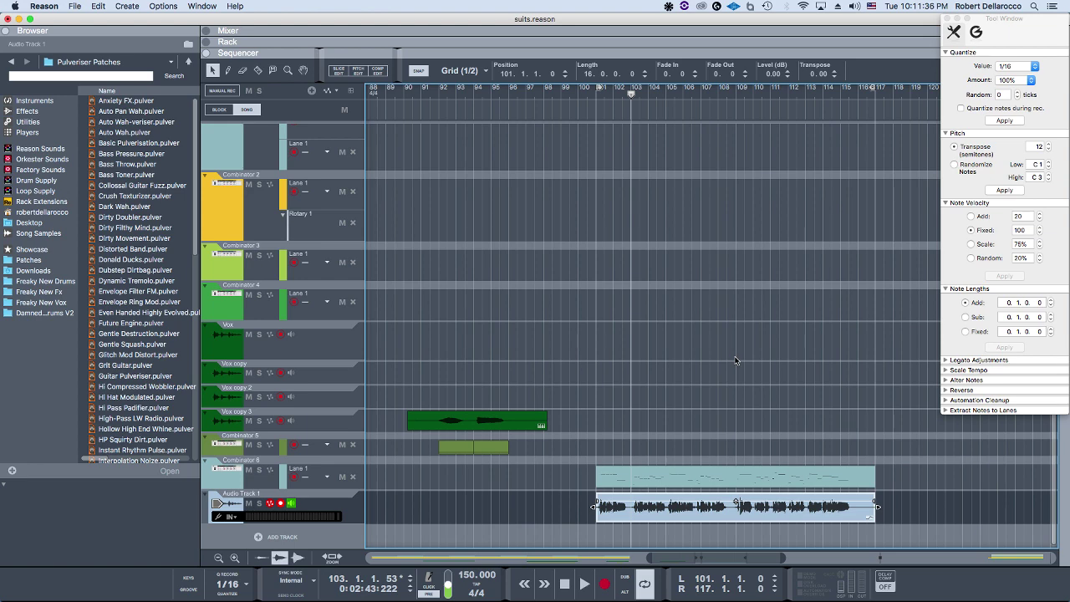
{"action": "scroll", "coordinate": [736, 361], "scroll_direction": "right", "scroll_amount": 3}
{"action": "scroll", "coordinate": [731, 382], "scroll_direction": "down", "scroll_amount": 1}
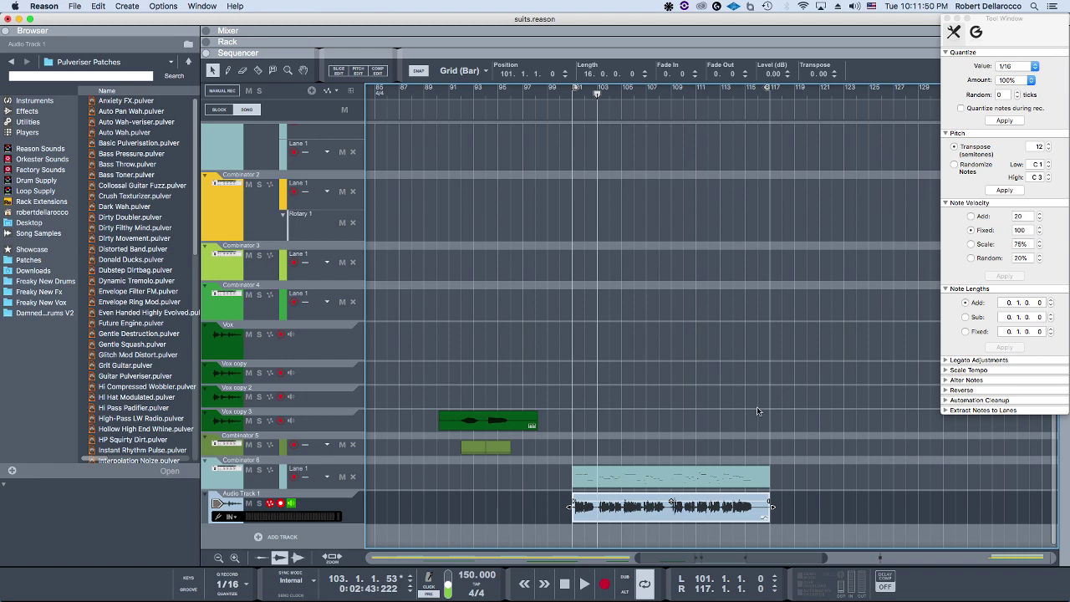
Draw a trial pitch-bend clip on Combinator 6, then delete its Pitch Bend automation lane
{"action": "key", "text": "F6"}
{"action": "scroll", "coordinate": [273, 226], "scroll_direction": "up", "scroll_amount": 5}
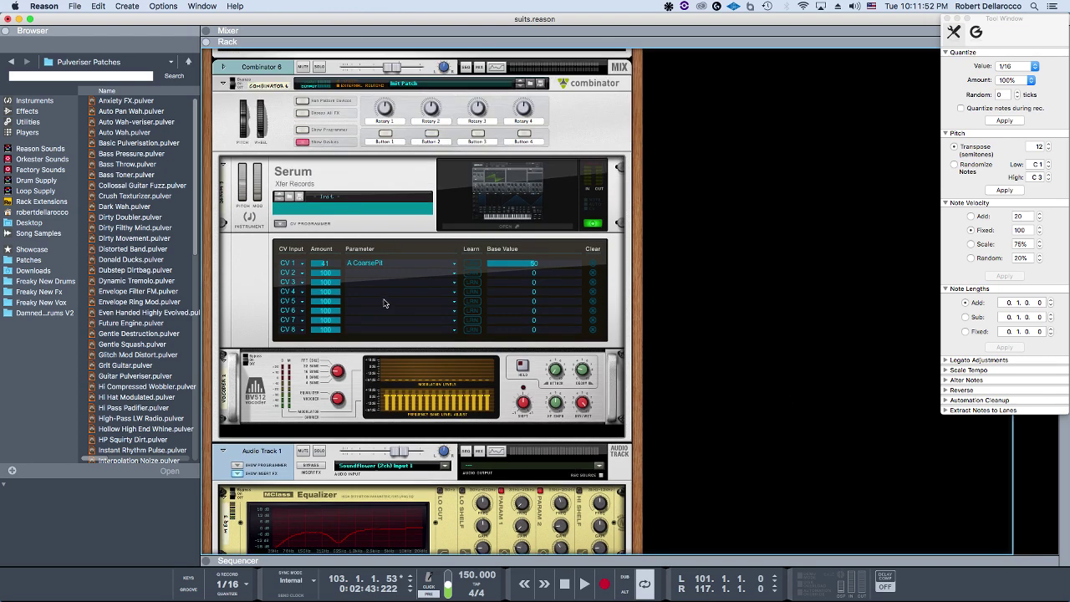
{"action": "key", "text": "F7"}
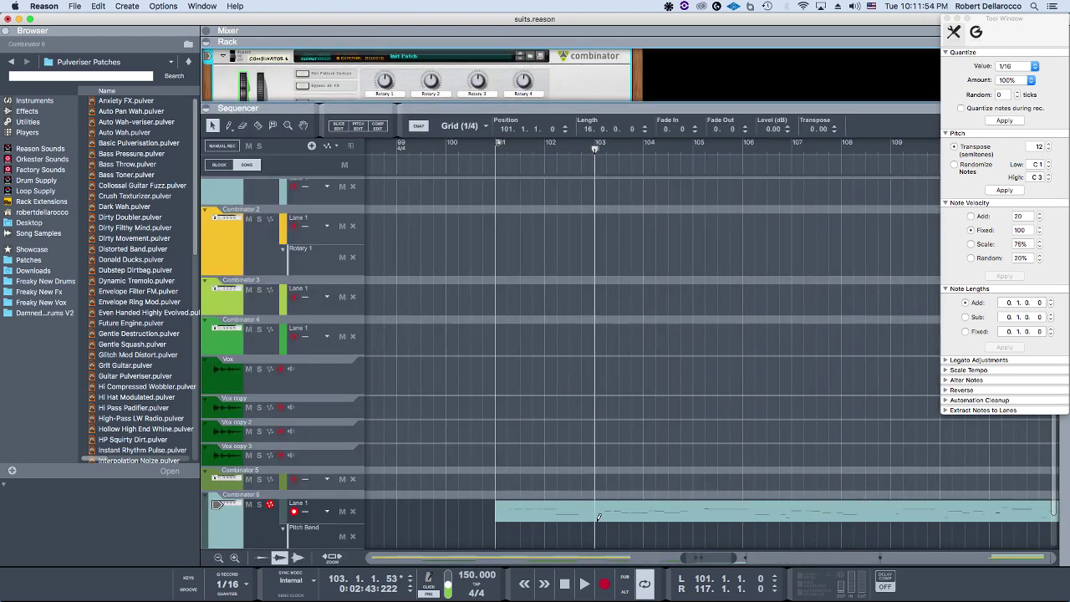
{"action": "left_click_drag", "start_coordinate": [582, 540], "coordinate": [544, 540]}
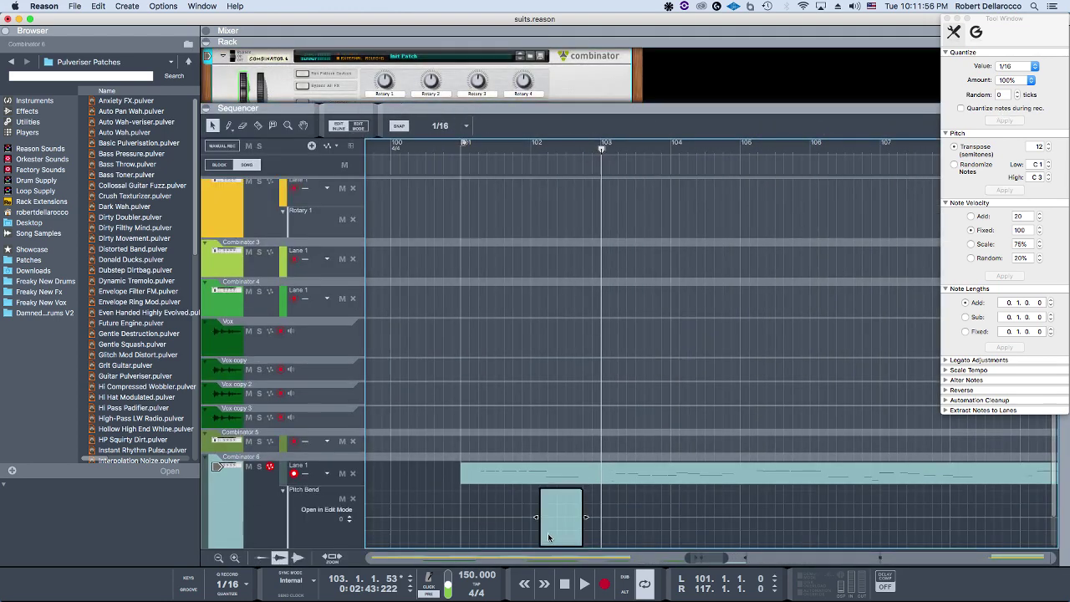
{"action": "left_click", "coordinate": [542, 540]}
{"action": "left_click", "coordinate": [573, 514]}
{"action": "left_click", "coordinate": [463, 149]}
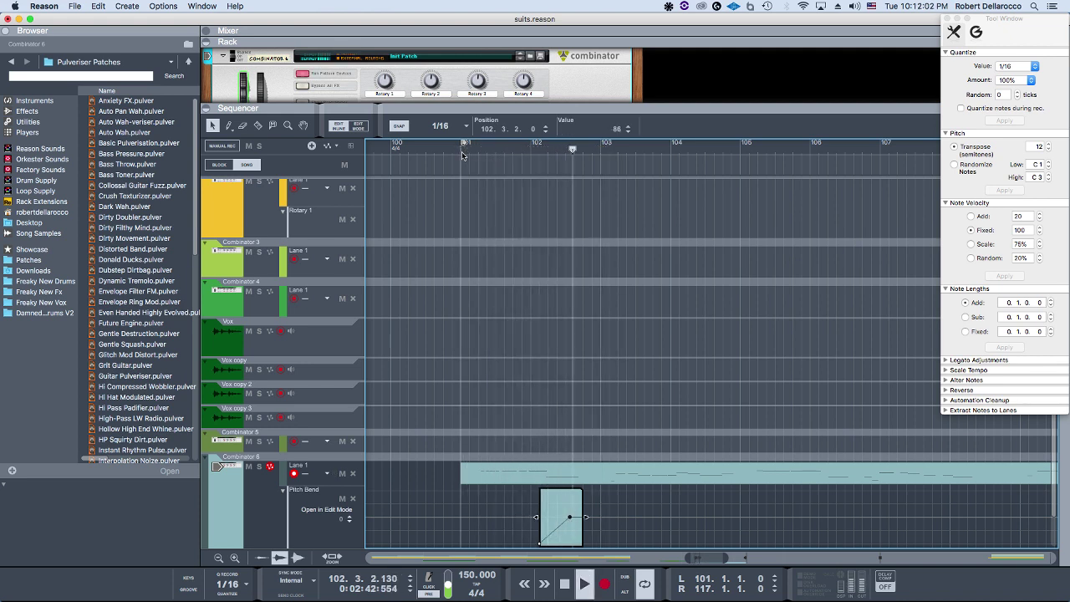
{"action": "left_click", "coordinate": [612, 272]}
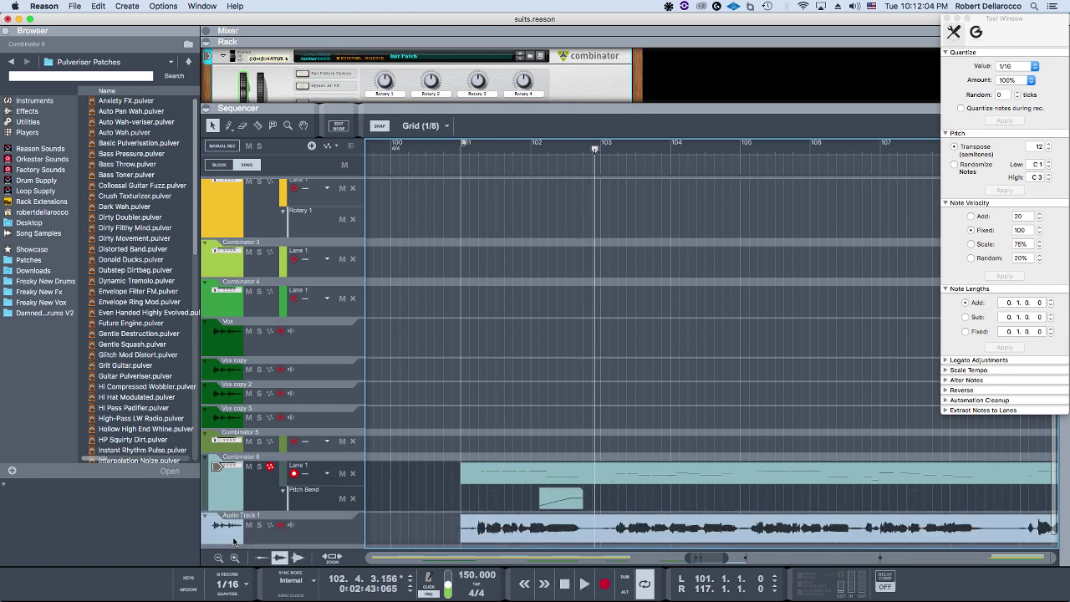
{"action": "left_click", "coordinate": [353, 498]}
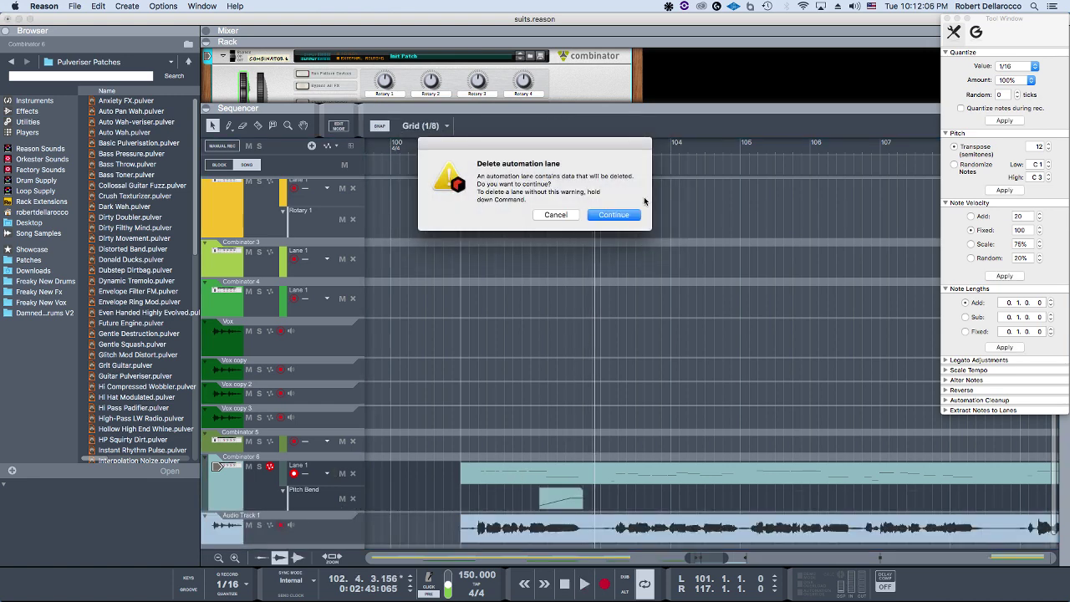
{"action": "left_click", "coordinate": [618, 217]}
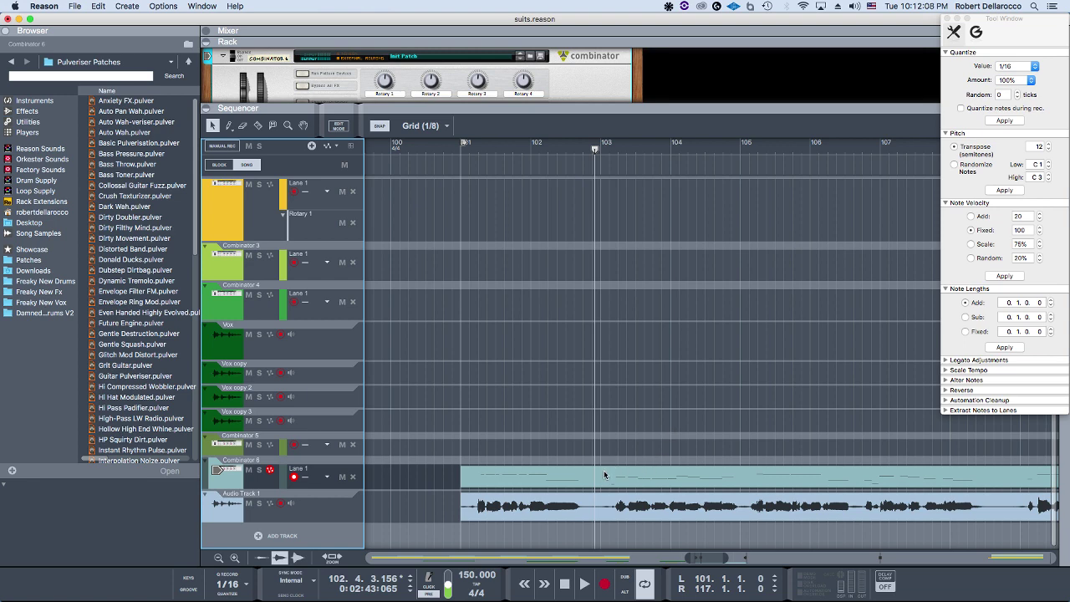
Move the Combinator 6 clip to start at bar 101 and return to the rack
{"action": "scroll", "coordinate": [594, 482], "scroll_direction": "down", "scroll_amount": 2}
{"action": "scroll", "coordinate": [482, 465], "scroll_direction": "down", "scroll_amount": 3}
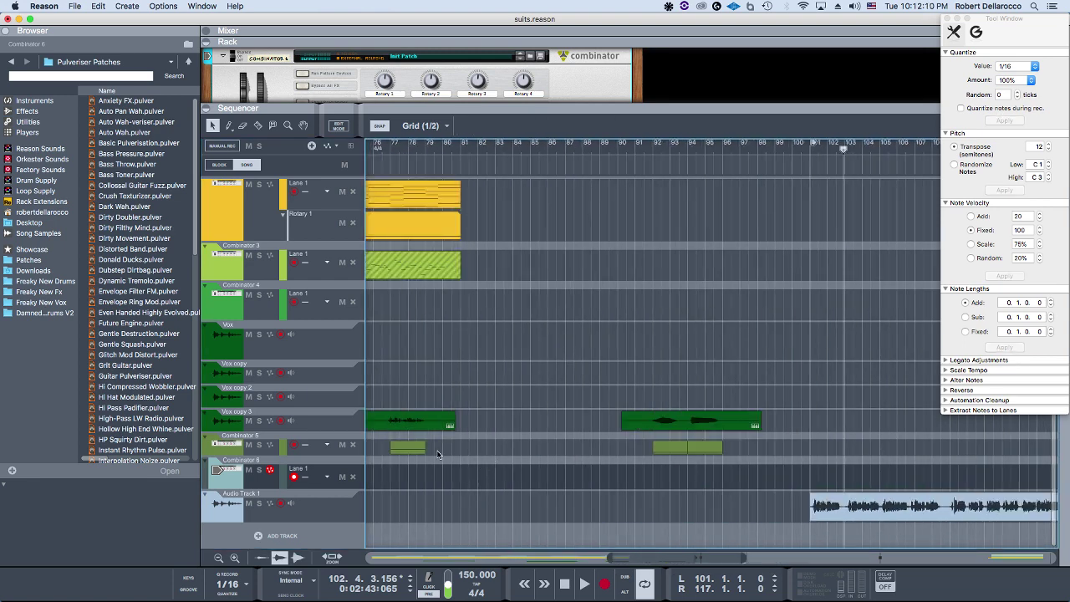
{"action": "scroll", "coordinate": [436, 454], "scroll_direction": "down", "scroll_amount": 2}
{"action": "scroll", "coordinate": [513, 458], "scroll_direction": "down", "scroll_amount": 2}
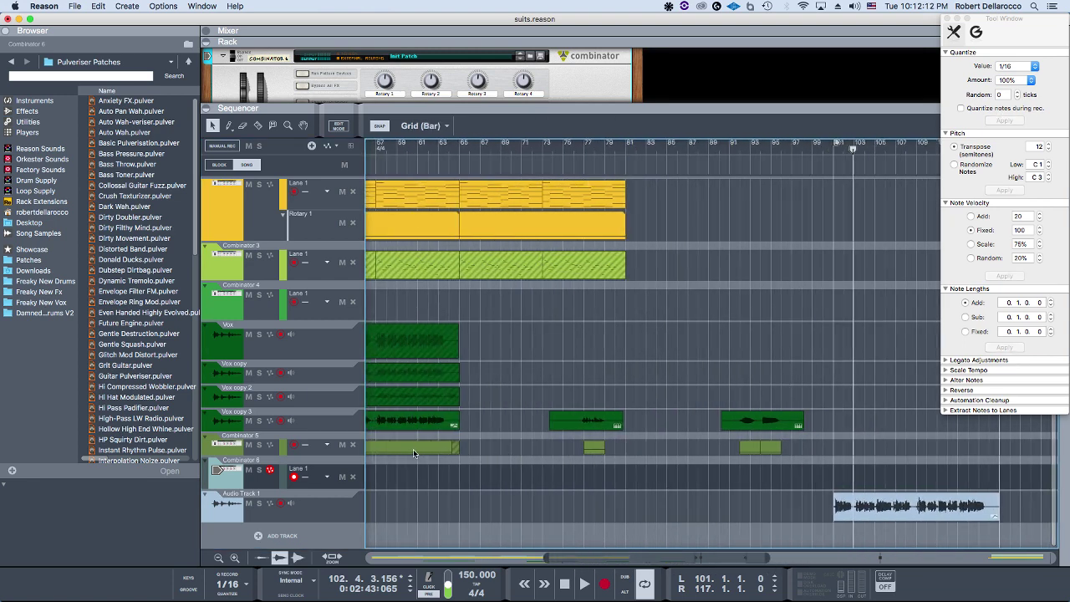
{"action": "left_click_drag", "start_coordinate": [410, 449], "coordinate": [934, 475]}
{"action": "scroll", "coordinate": [934, 476], "scroll_direction": "up", "scroll_amount": 8}
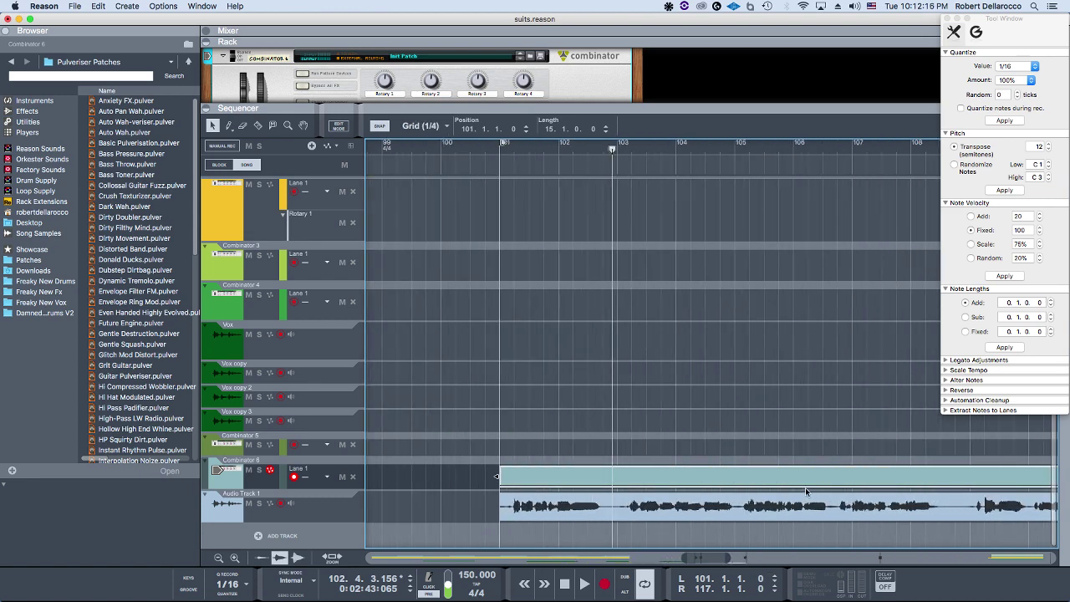
{"action": "key", "text": "F6"}
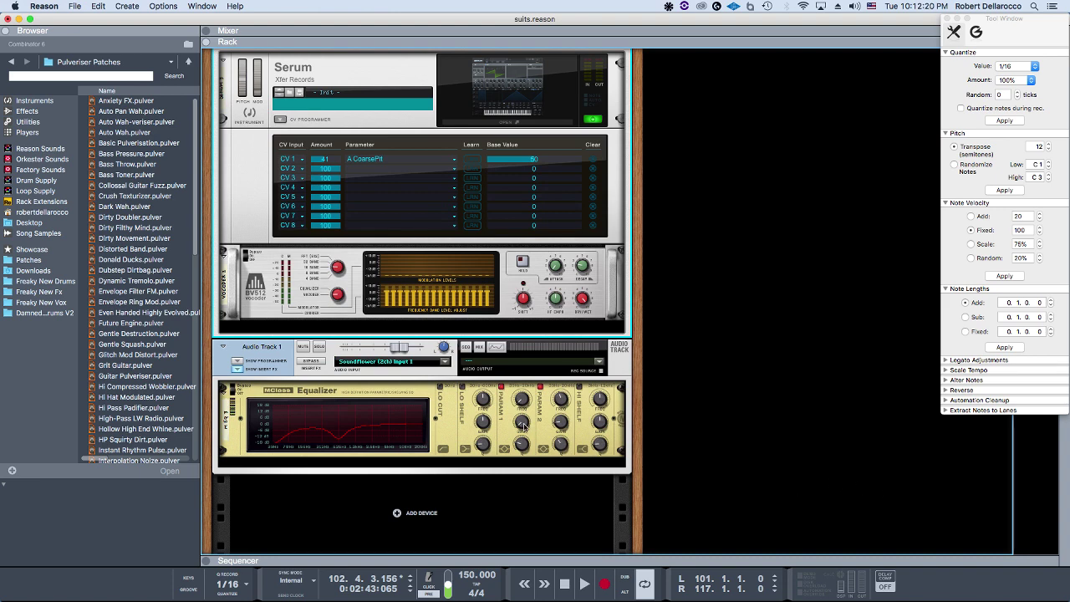
Insert a Neptune Pitch Adjuster after the MClass Equalizer on Audio Track 1
{"action": "right_click", "coordinate": [433, 413]}
{"action": "mouse_move", "coordinate": [474, 434]}
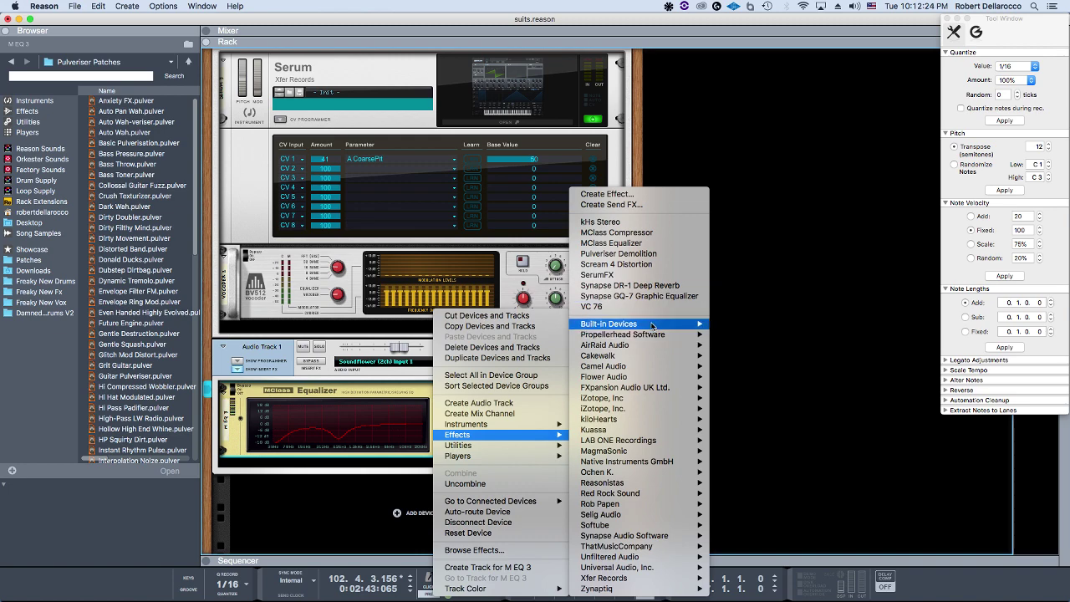
{"action": "mouse_move", "coordinate": [654, 325]}
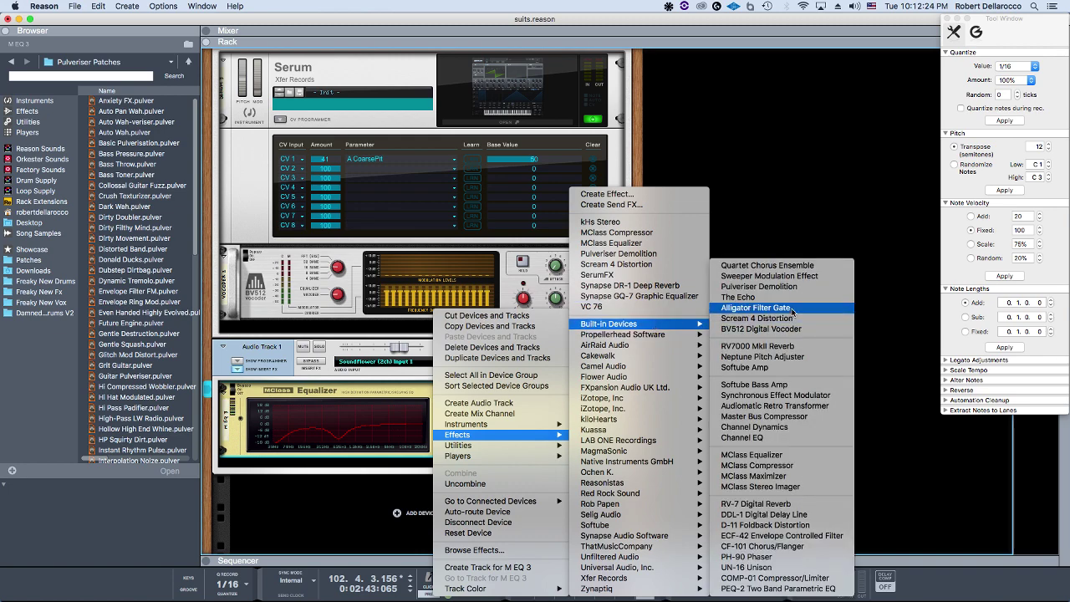
{"action": "left_click", "coordinate": [762, 357]}
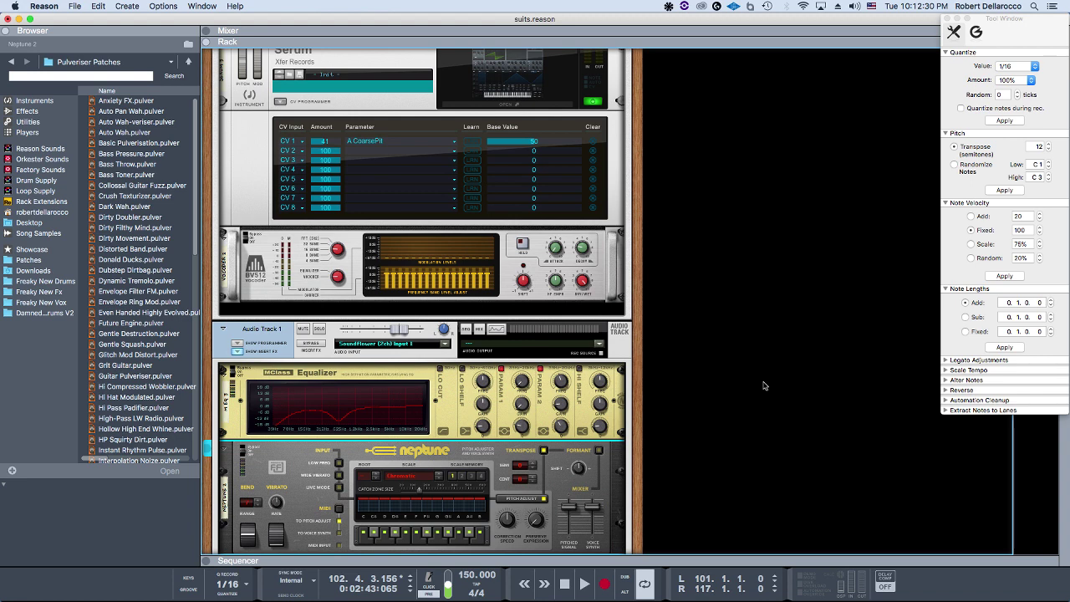
Cable Neptune's Pitch CV Out into Serum's CV In 1 and set the CV 1 amount to 100
{"action": "key", "text": "Tab"}
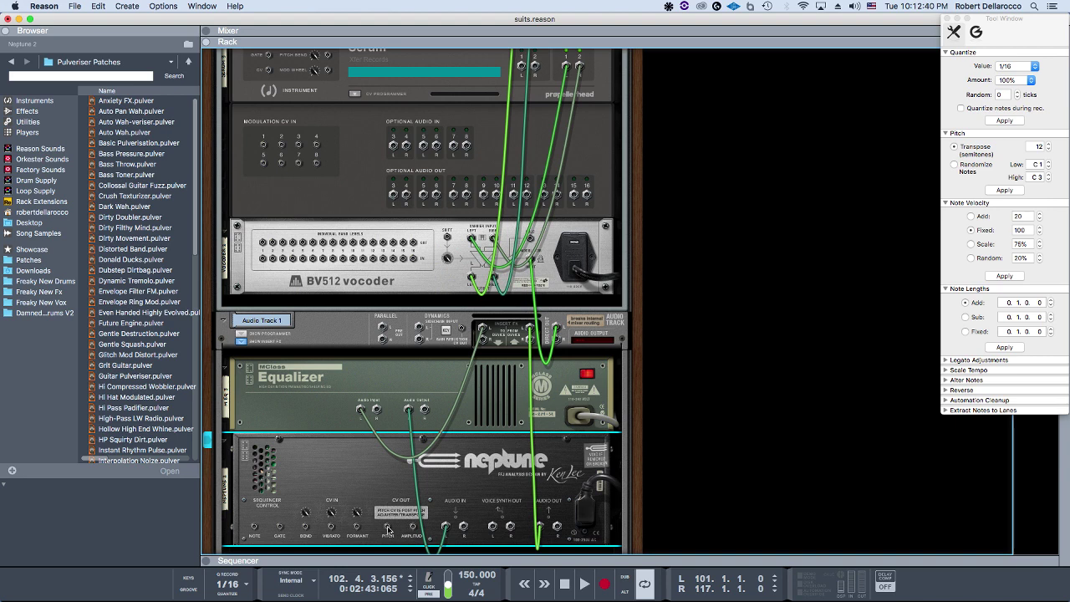
{"action": "left_click_drag", "start_coordinate": [390, 528], "coordinate": [264, 144]}
{"action": "key", "text": "Tab"}
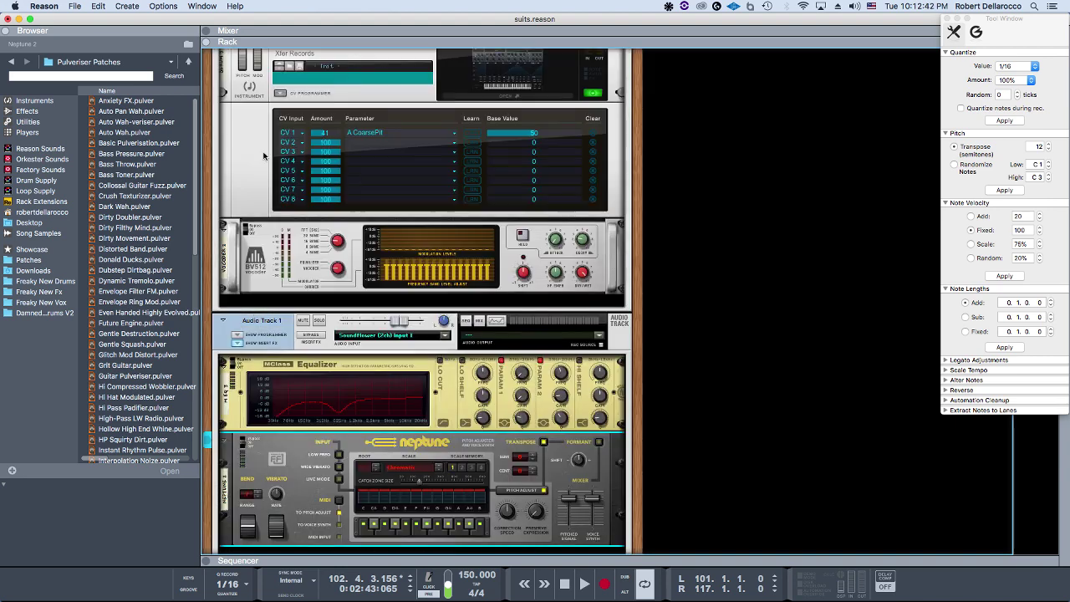
{"action": "scroll", "coordinate": [335, 205], "scroll_direction": "up", "scroll_amount": 2}
{"action": "left_click", "coordinate": [335, 205], "text": "super"}
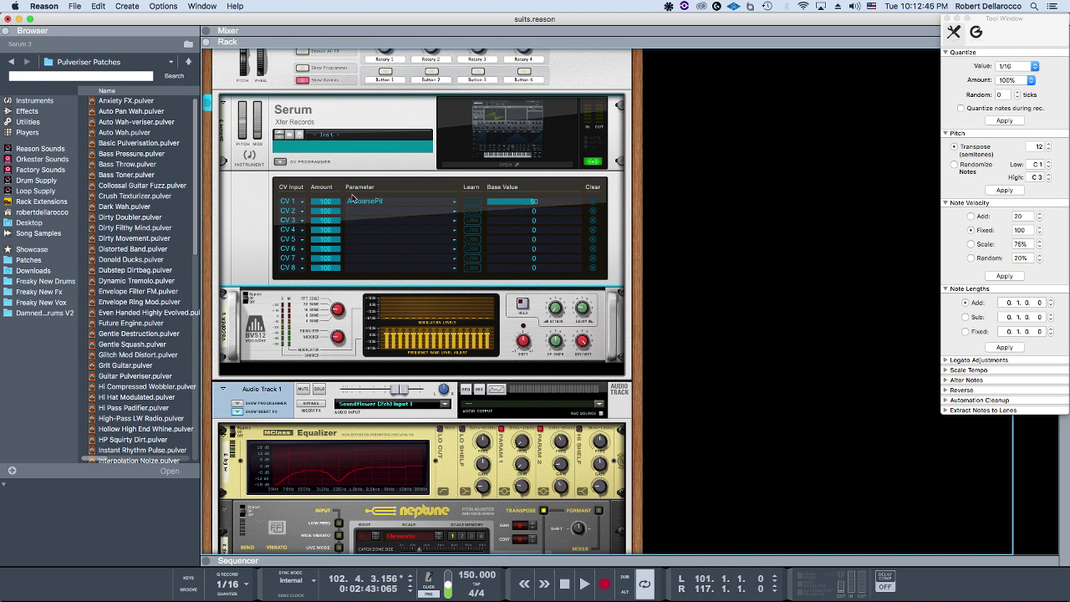
In Serum's window, try oscillator A's coarse pitch, then reset it to default
{"action": "key", "text": "F7"}
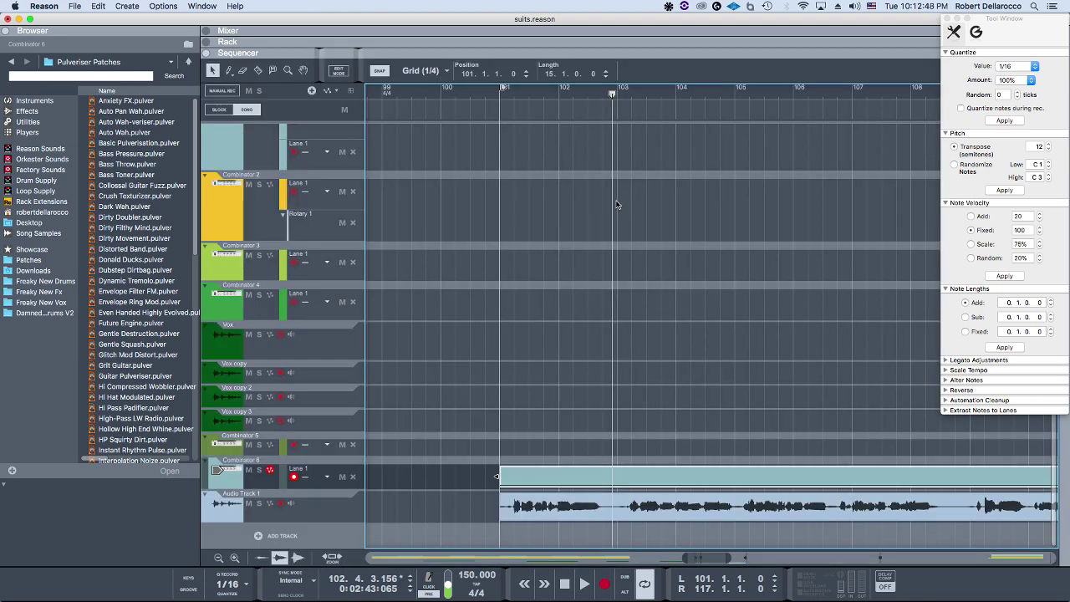
{"action": "key", "text": "F6"}
{"action": "left_click", "coordinate": [511, 125]}
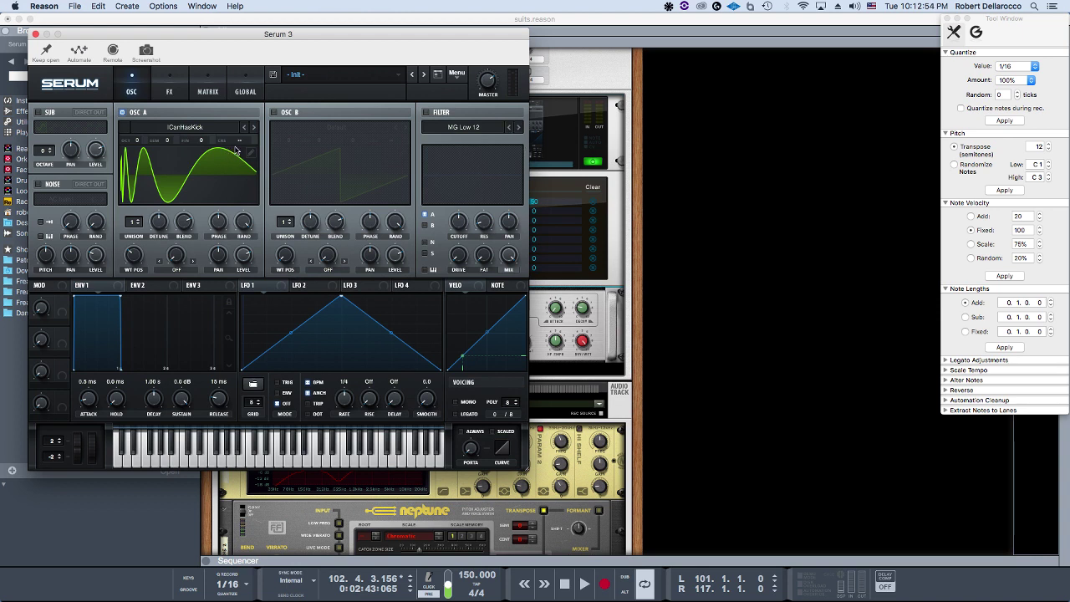
{"action": "left_click_drag", "start_coordinate": [236, 150], "coordinate": [280, 25]}
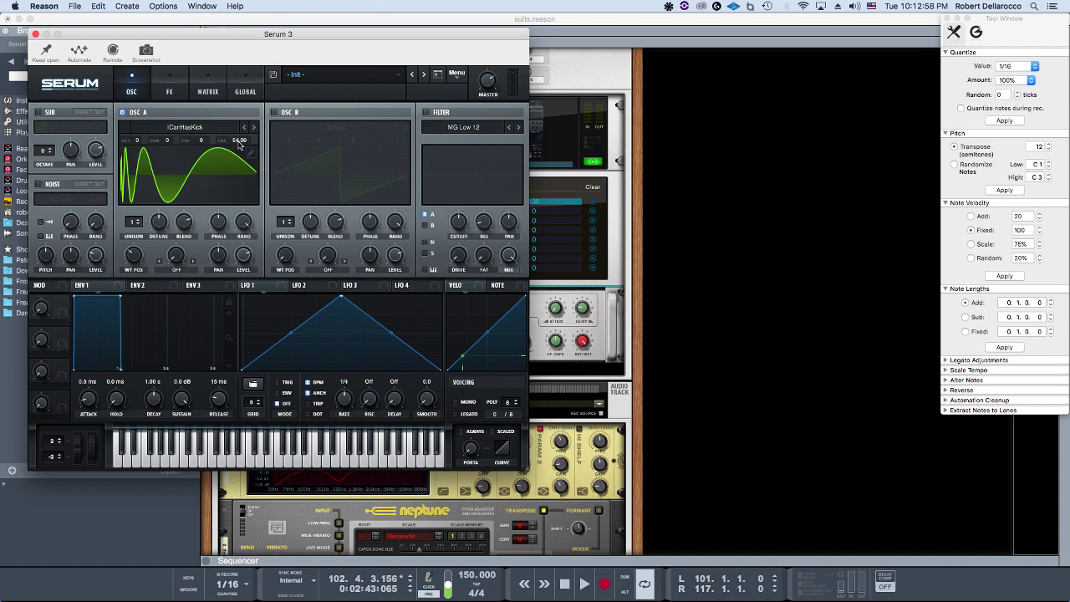
{"action": "left_click_drag", "start_coordinate": [236, 145], "coordinate": [234, 198]}
{"action": "right_click", "coordinate": [239, 143]}
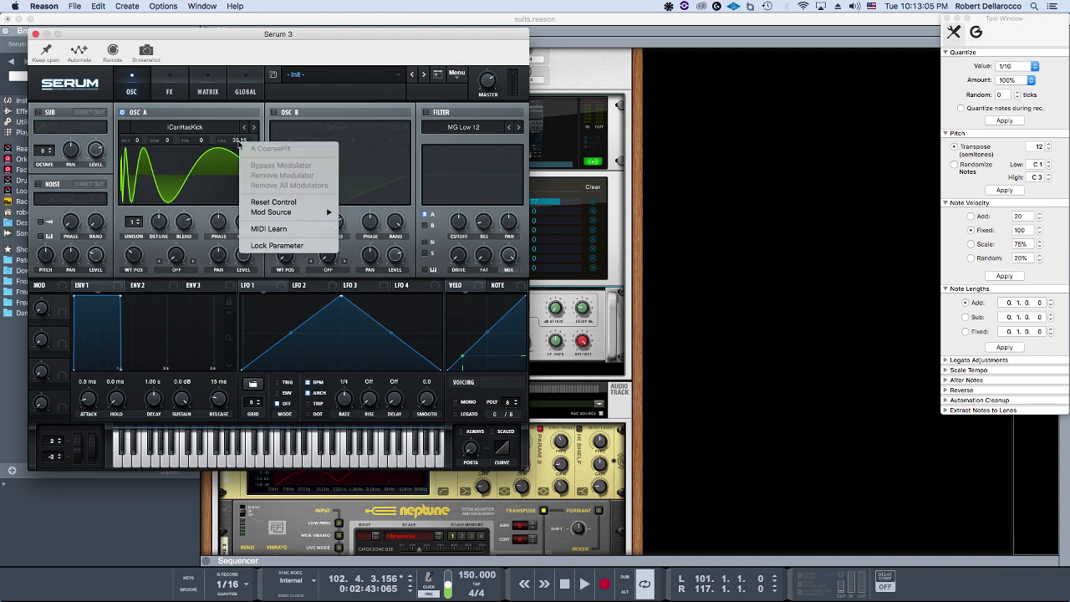
{"action": "left_click", "coordinate": [272, 201]}
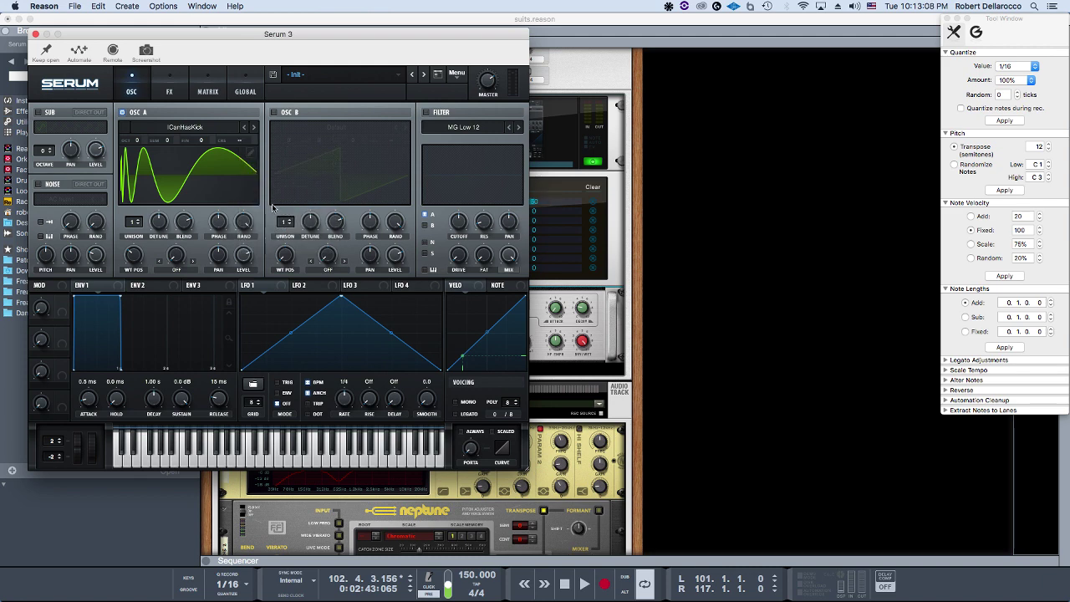
Play the song from bar 101 so the carrier tracks the vocal
{"action": "key", "text": "F7"}
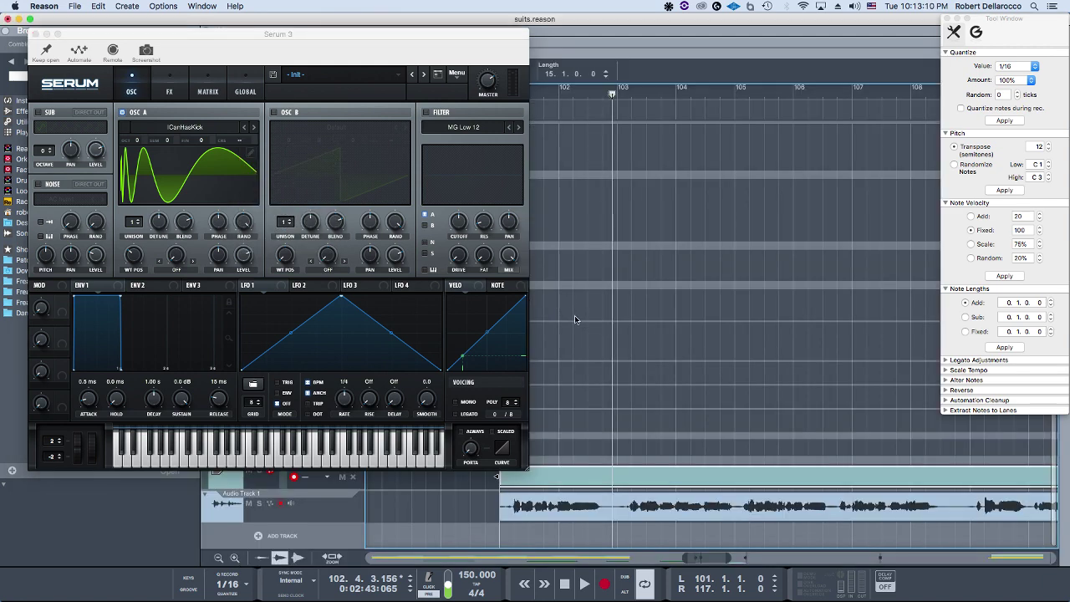
{"action": "scroll", "coordinate": [576, 338], "scroll_direction": "left", "scroll_amount": 3}
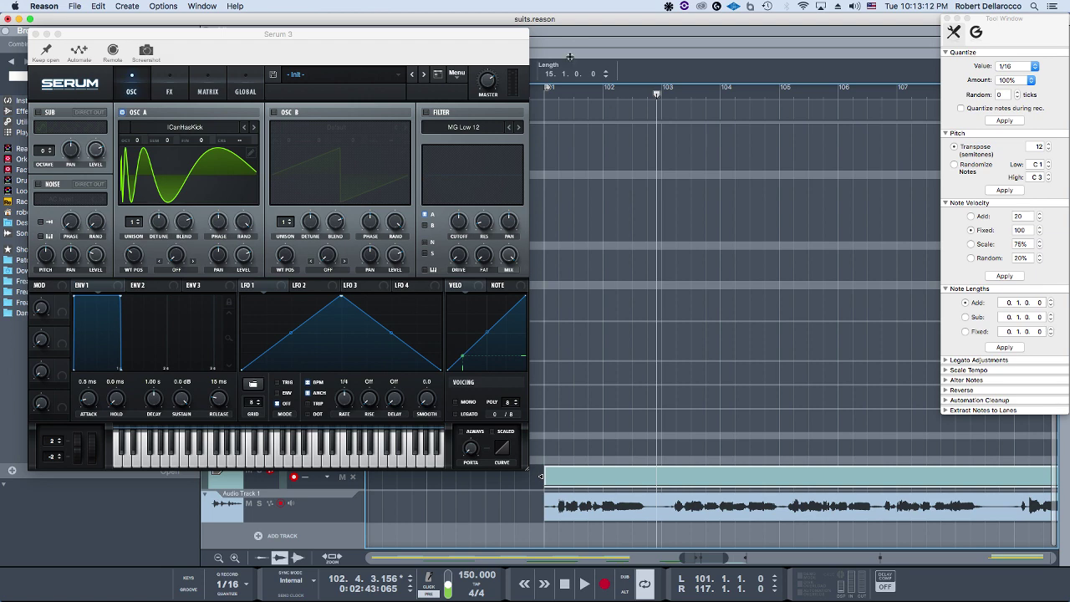
{"action": "left_click", "coordinate": [545, 94]}
{"action": "key", "text": "space"}
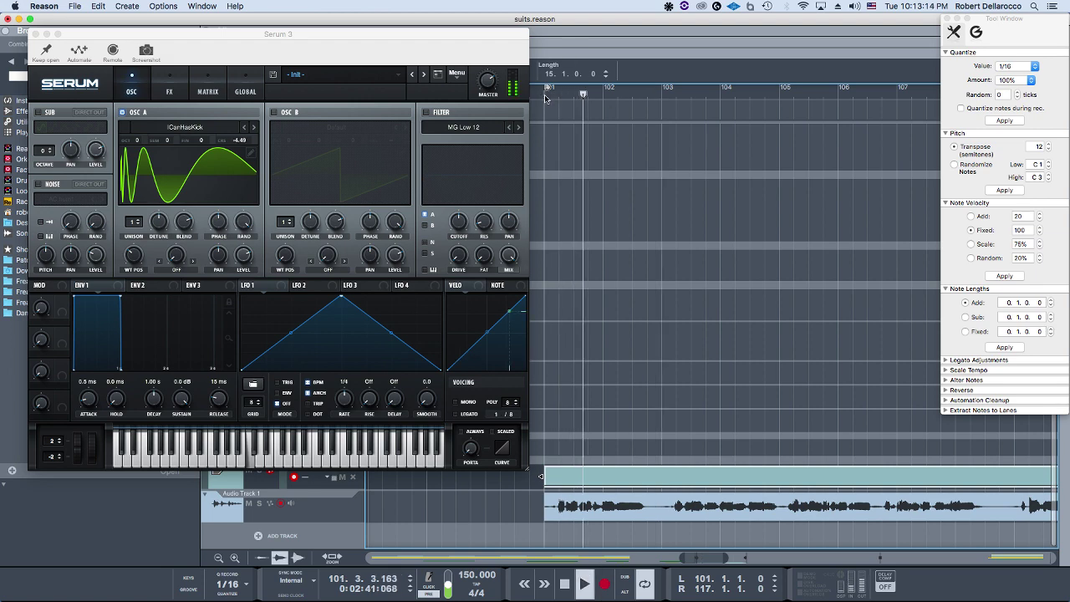
{"action": "key", "text": "F7"}
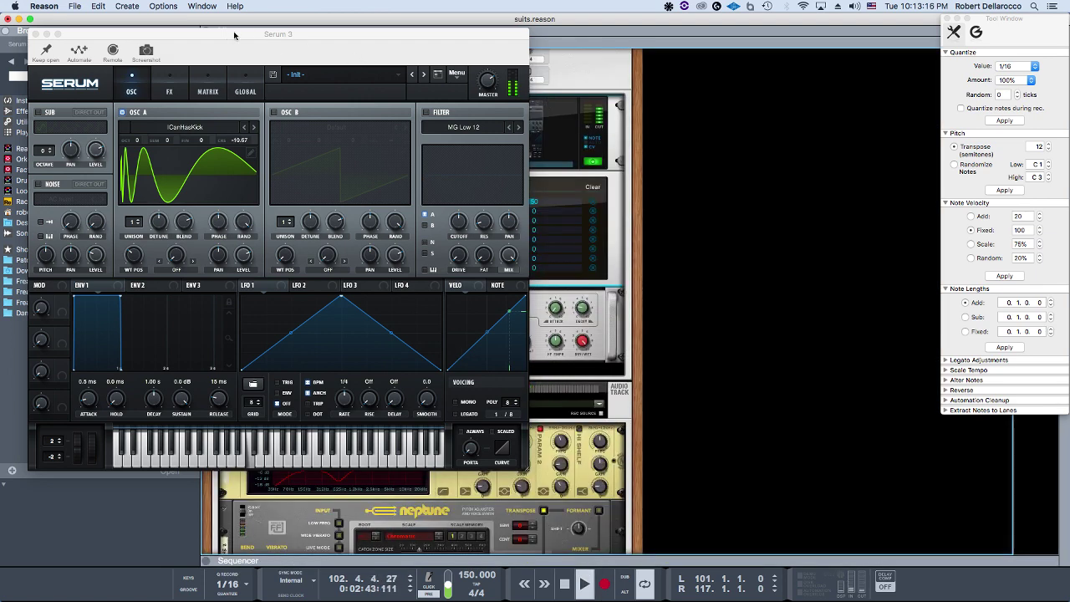
Close Serum's plugin window and return the sequencer playhead to bar 101
{"action": "left_click", "coordinate": [33, 34]}
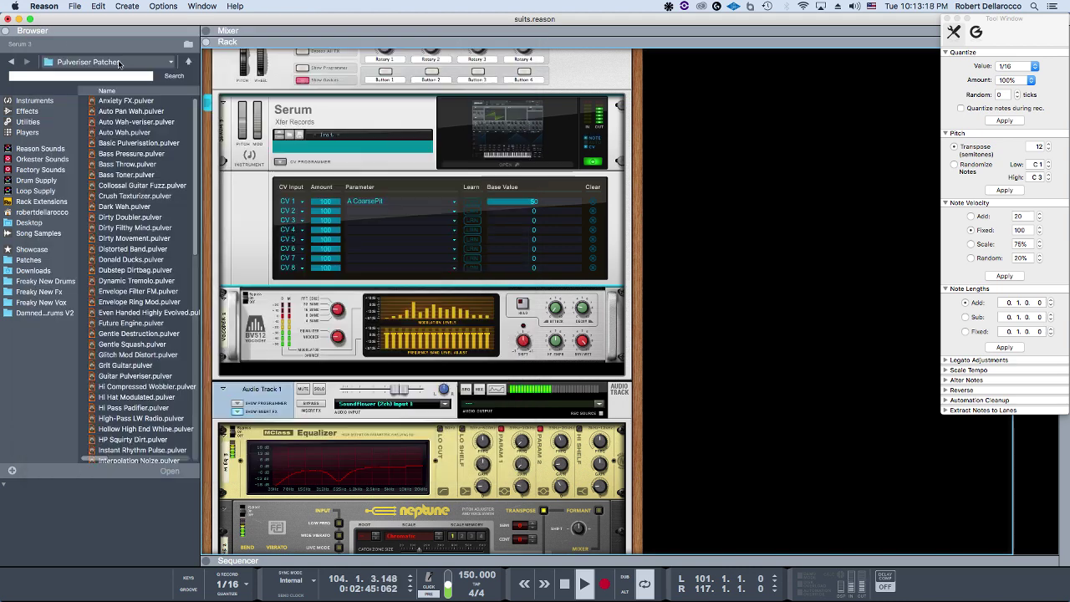
{"action": "key", "text": "F7"}
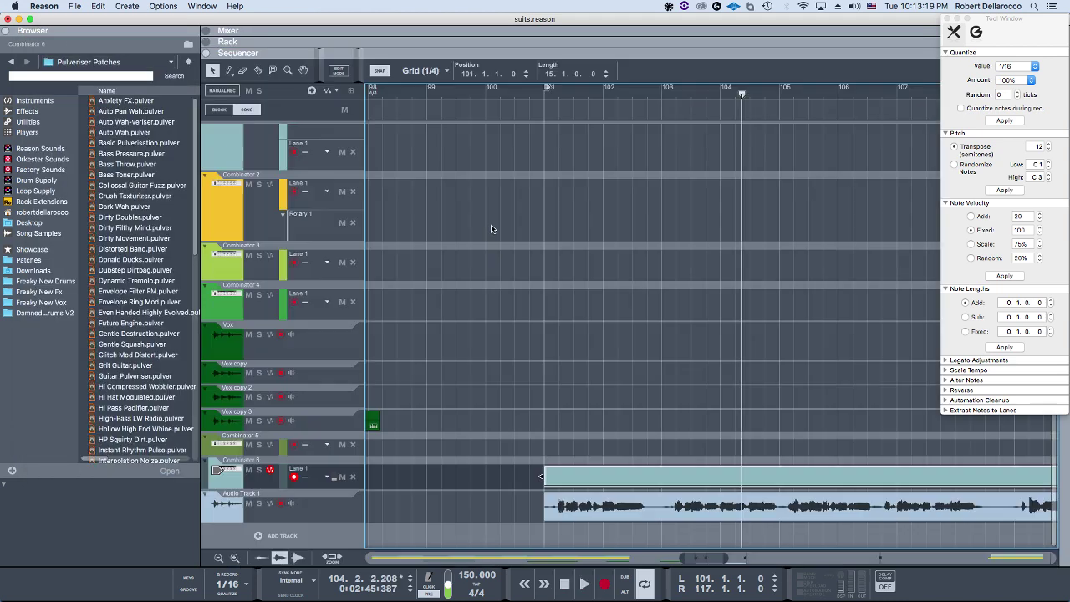
{"action": "left_click", "coordinate": [544, 94]}
In the rack, lower Serum's CV 1 amount on A CoarsePit from 100 to 63, then show the sequencer
{"action": "key", "text": "F6"}
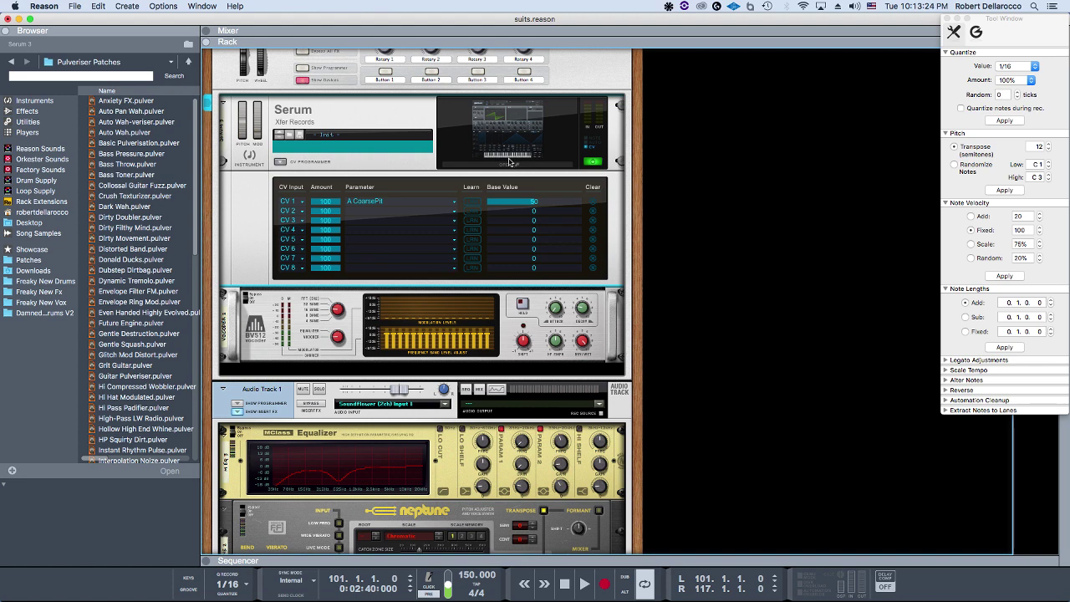
{"action": "left_click_drag", "start_coordinate": [336, 206], "coordinate": [342, 189]}
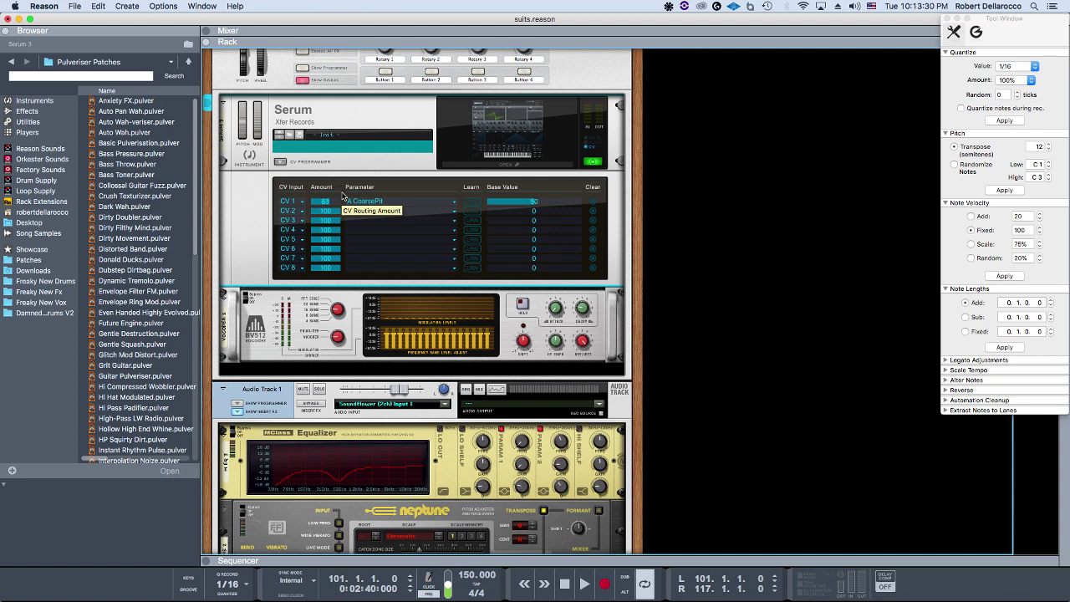
{"action": "key", "text": "F7"}
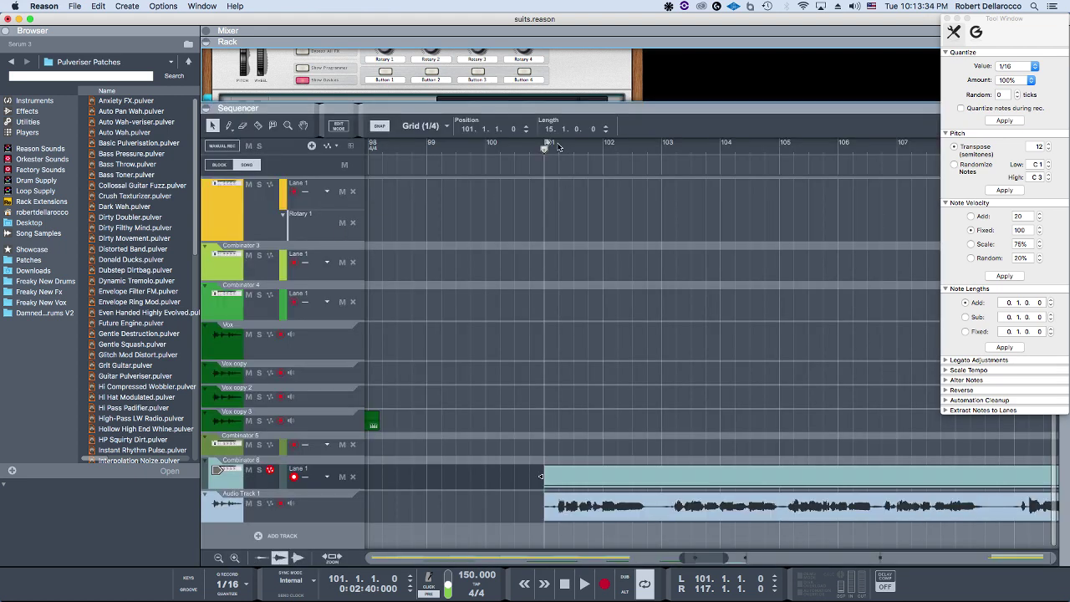
Check Combinator 6's clip notes, then play the song from bar 101 and zoom out
{"action": "double_click", "coordinate": [635, 475]}
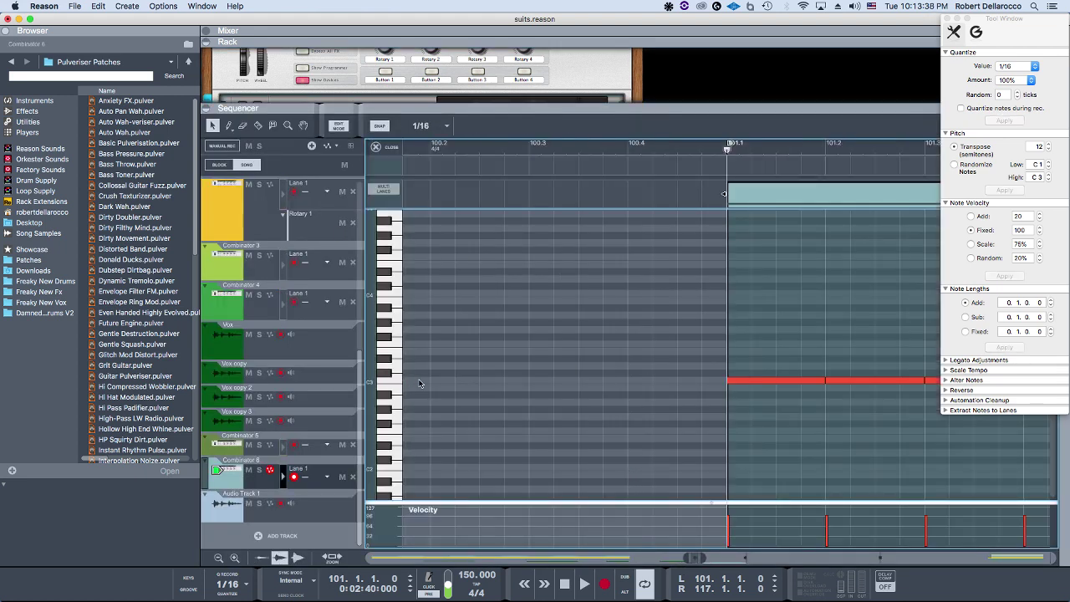
{"action": "key", "text": "super+e"}
{"action": "key", "text": "space"}
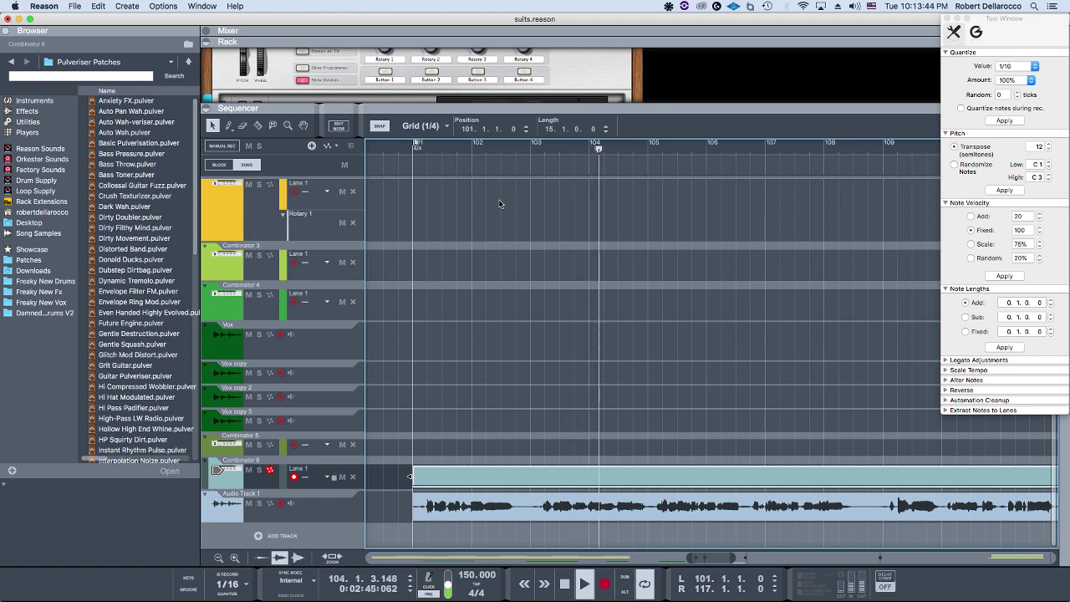
{"action": "scroll", "coordinate": [535, 240], "scroll_direction": "down", "scroll_amount": 2}
{"action": "scroll", "coordinate": [540, 251], "scroll_direction": "down", "scroll_amount": 3}
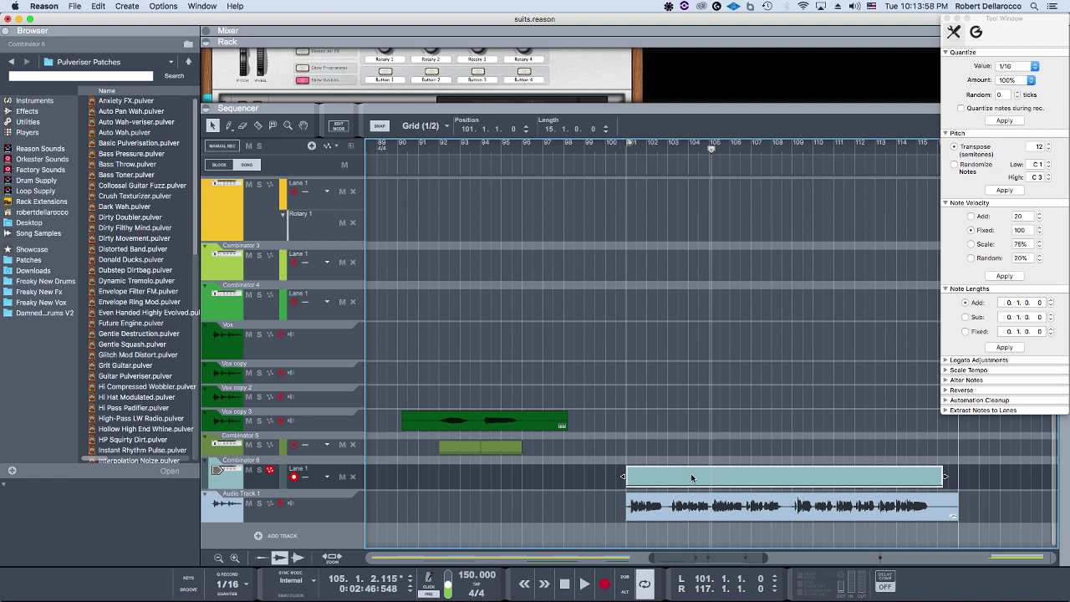
Copy the vocal audio clip onto Combinator 6's lane and place a further duplicate clip
{"action": "left_click_drag", "start_coordinate": [690, 516], "coordinate": [386, 476]}
{"action": "key", "text": "g"}
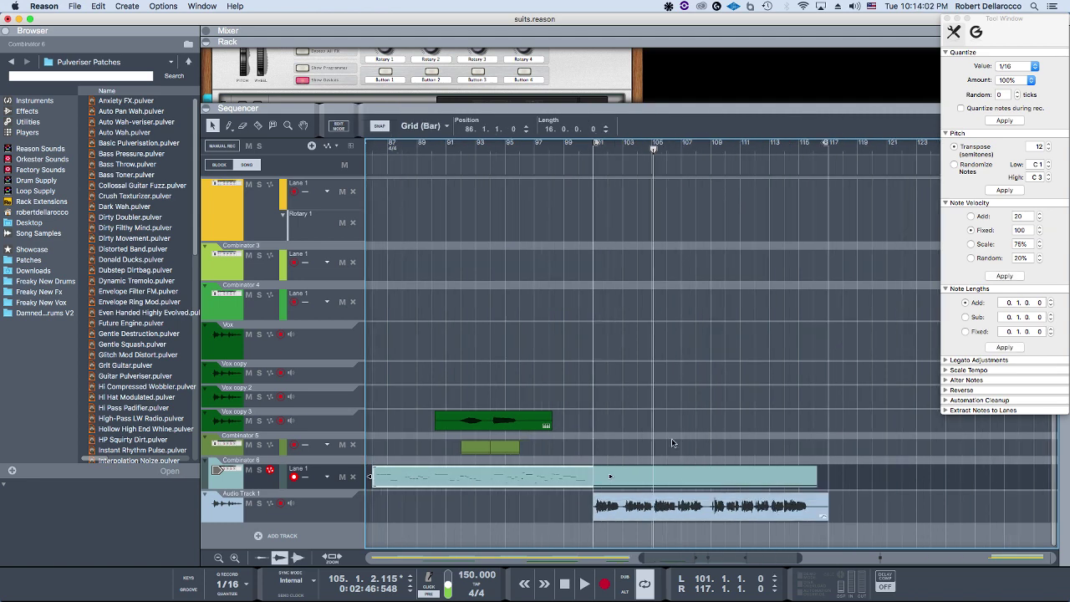
{"action": "scroll", "coordinate": [502, 425], "scroll_direction": "down", "scroll_amount": 3}
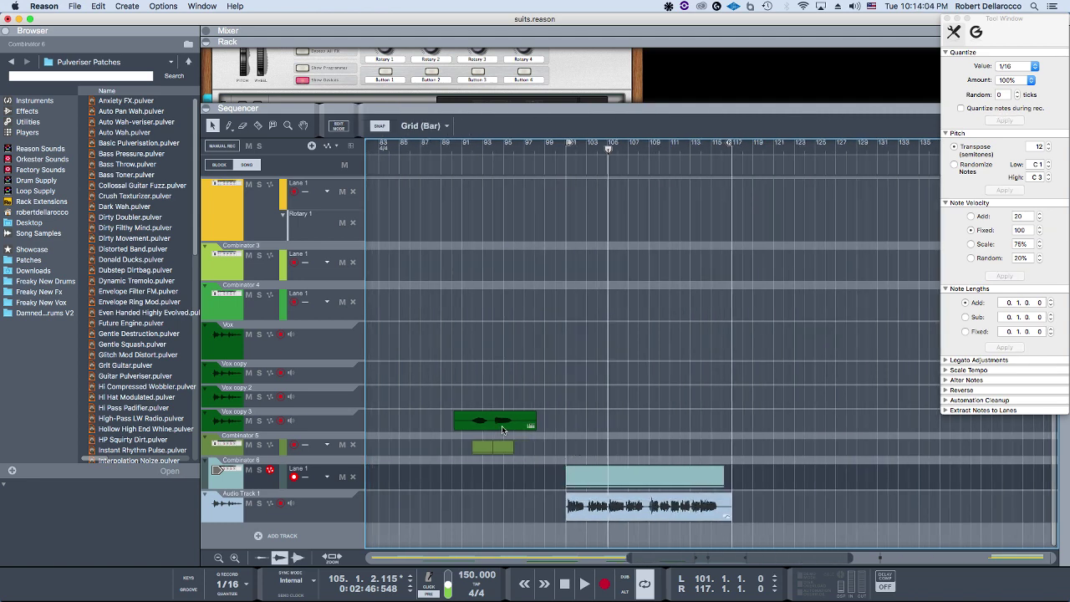
{"action": "scroll", "coordinate": [515, 422], "scroll_direction": "left", "scroll_amount": 3}
{"action": "left_click_drag", "start_coordinate": [570, 423], "coordinate": [509, 391]}
{"action": "scroll", "coordinate": [509, 391], "scroll_direction": "up", "scroll_amount": 2}
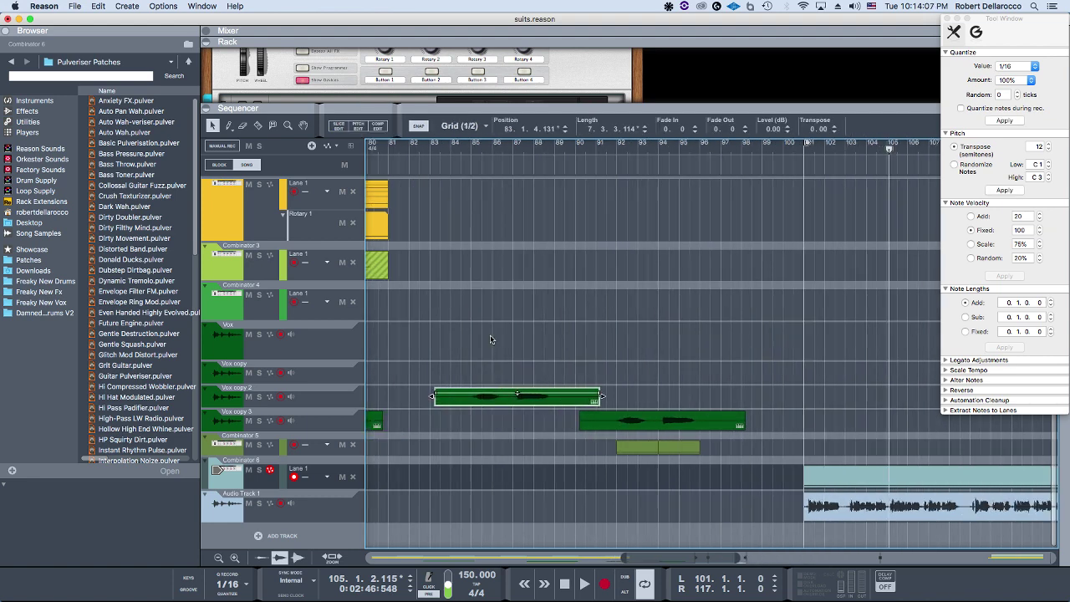
Play from around bar 84, then stop and delete the duplicate clip on Vox copy 2
{"action": "left_click", "coordinate": [460, 148]}
{"action": "key", "text": "space"}
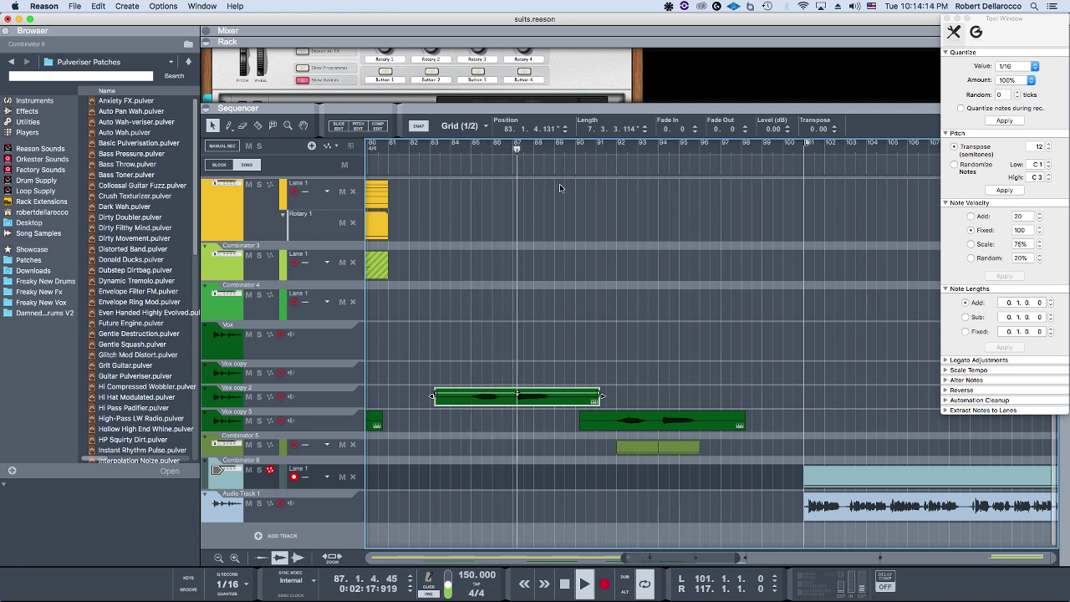
{"action": "key", "text": "space"}
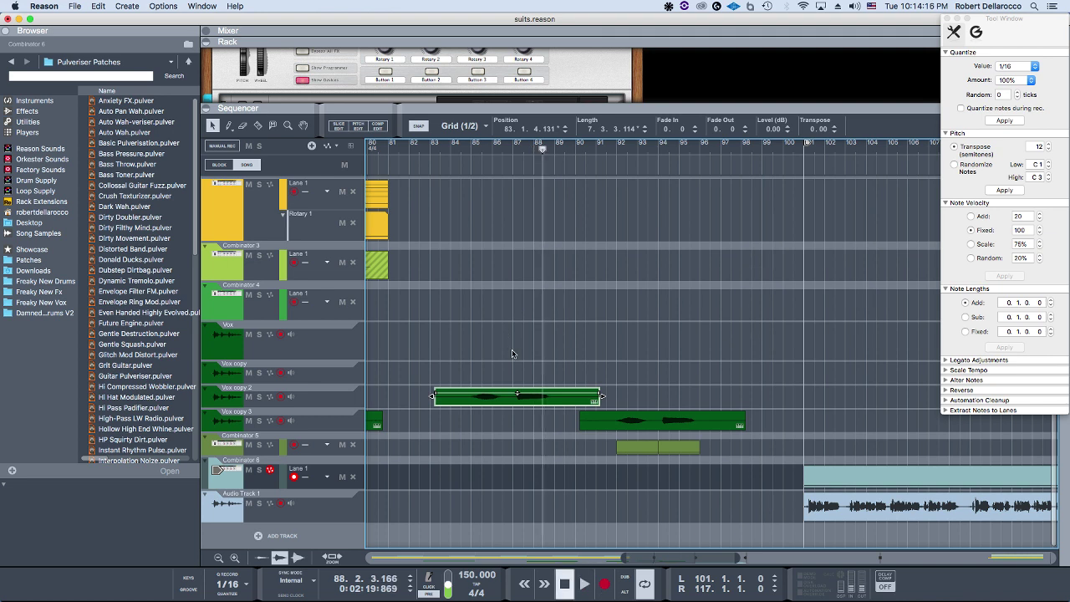
{"action": "key", "text": "Delete"}
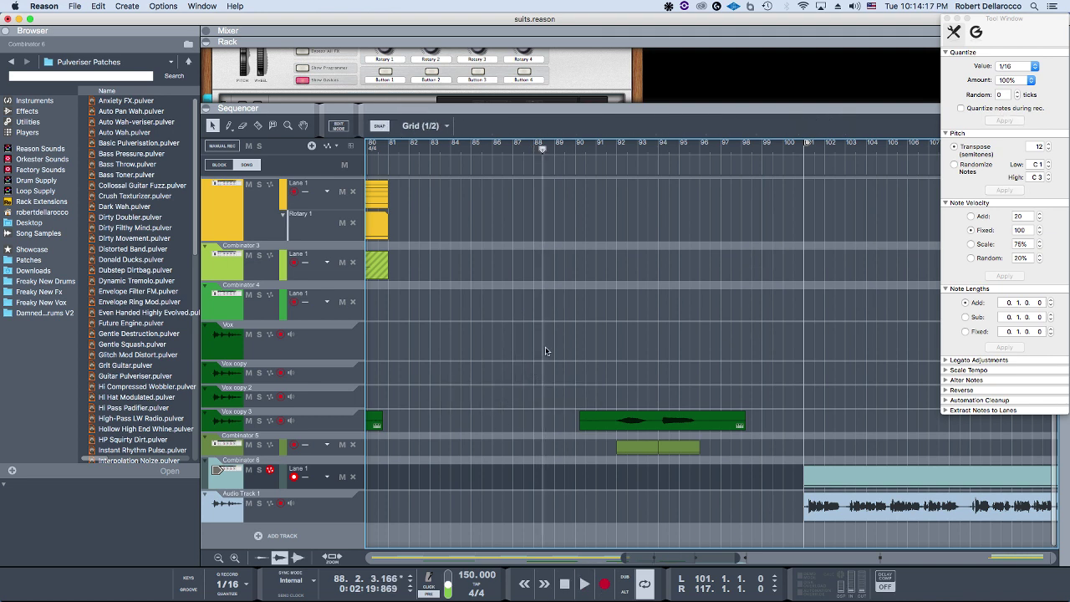
Play the song again from bar 91
{"action": "left_click", "coordinate": [611, 155]}
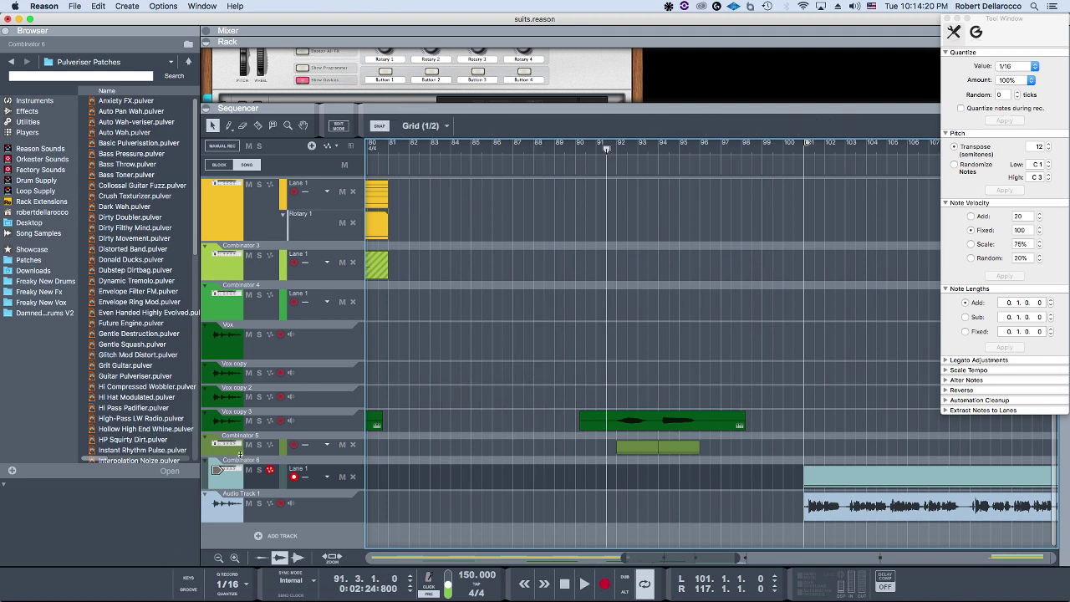
{"action": "key", "text": "space"}
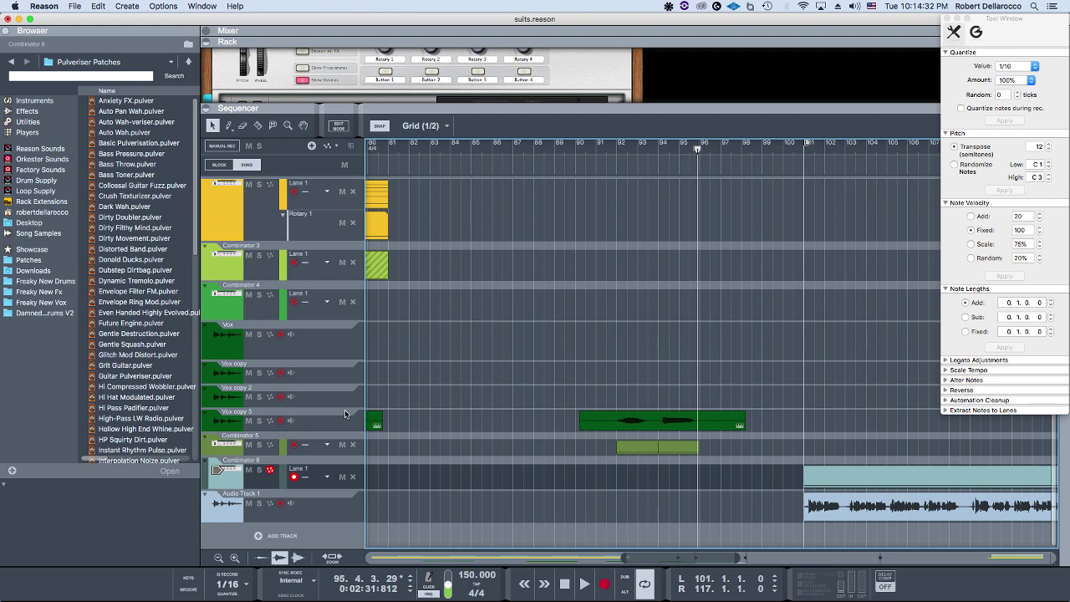
{"action": "scroll", "coordinate": [574, 546], "scroll_direction": "down", "scroll_amount": 10}
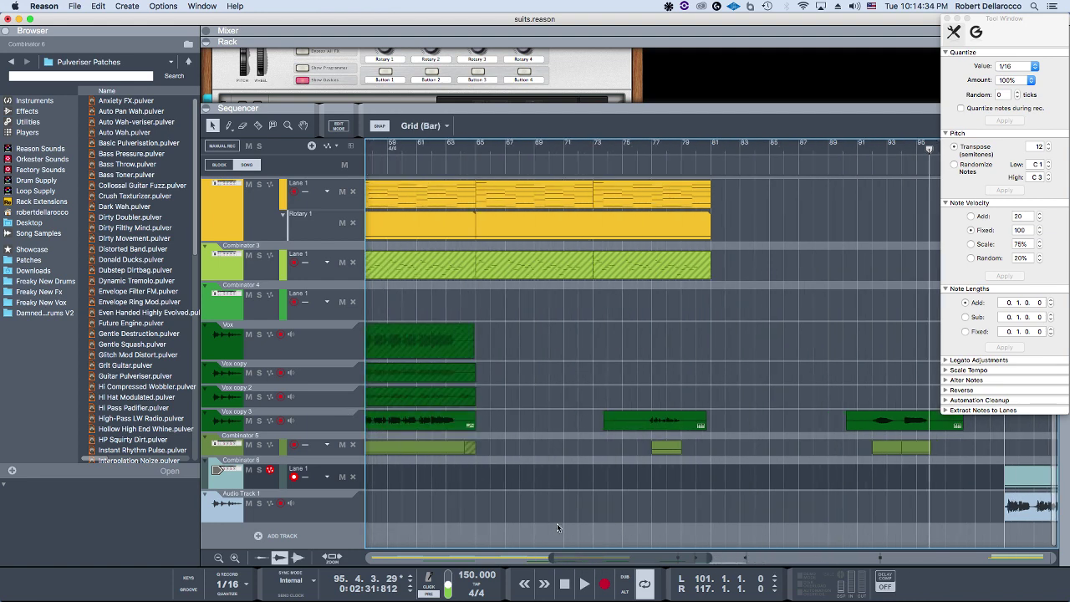
Zoom out the timeline, then let the rack with Serum and the BV512 vocoder fill the window
{"action": "scroll", "coordinate": [556, 523], "scroll_direction": "up", "scroll_amount": 1}
{"action": "scroll", "coordinate": [557, 523], "scroll_direction": "left", "scroll_amount": 5}
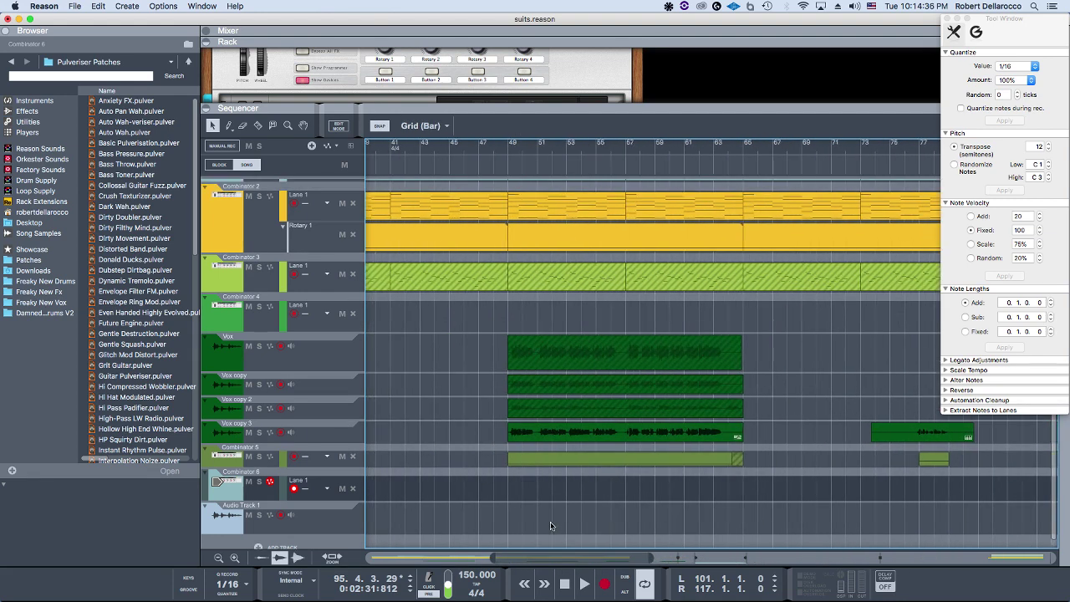
{"action": "scroll", "coordinate": [550, 525], "scroll_direction": "down", "scroll_amount": 2}
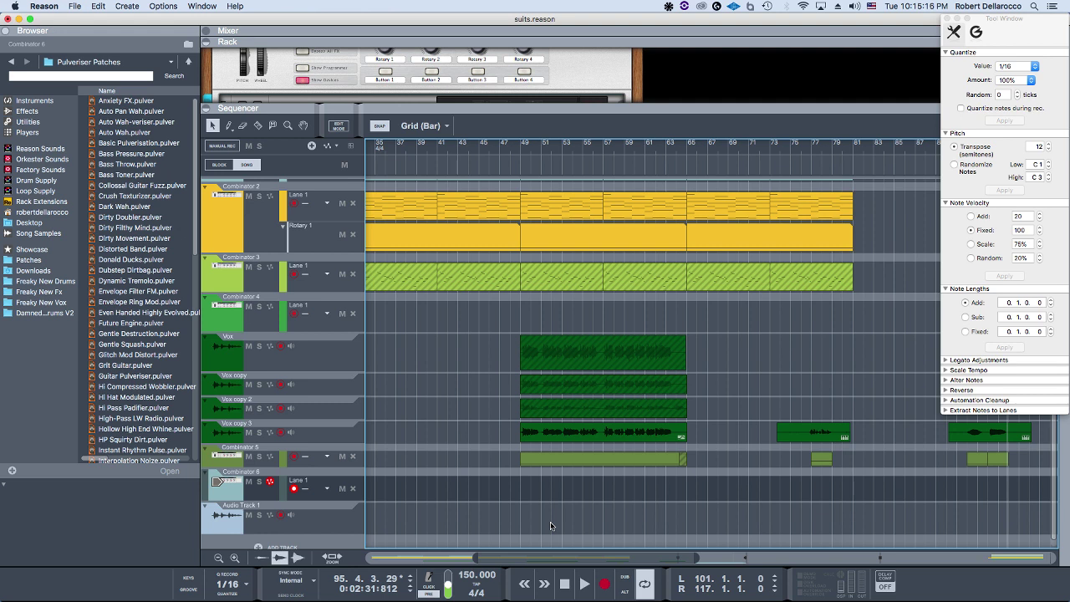
{"action": "key", "text": "F6"}
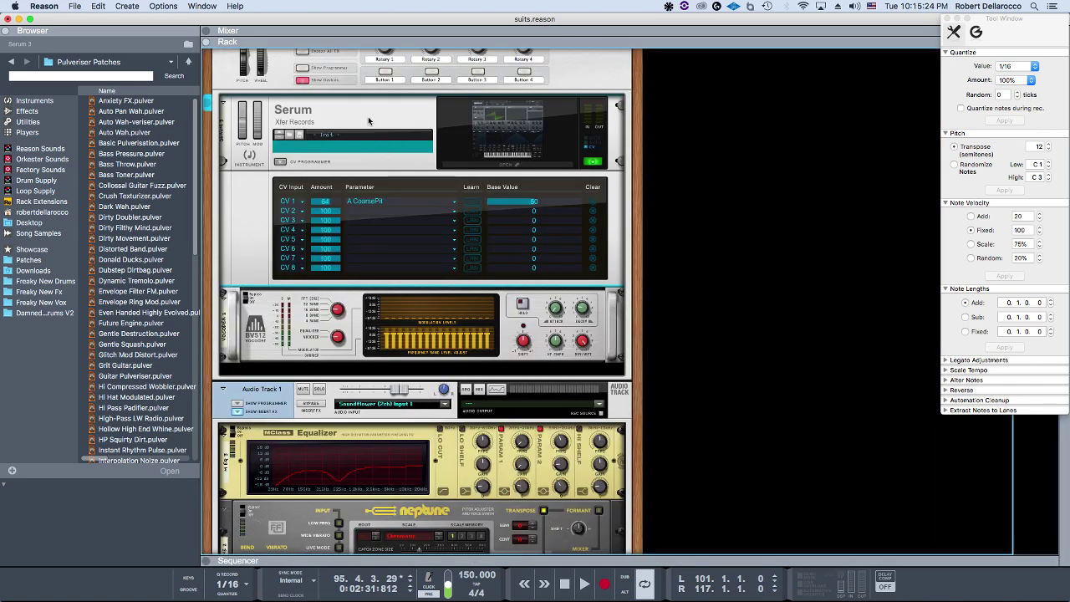
Step down the rack selecting the vocoder, Audio Track 1 and the MClass Equalizer
{"action": "scroll", "coordinate": [468, 217], "scroll_direction": "down", "scroll_amount": 1}
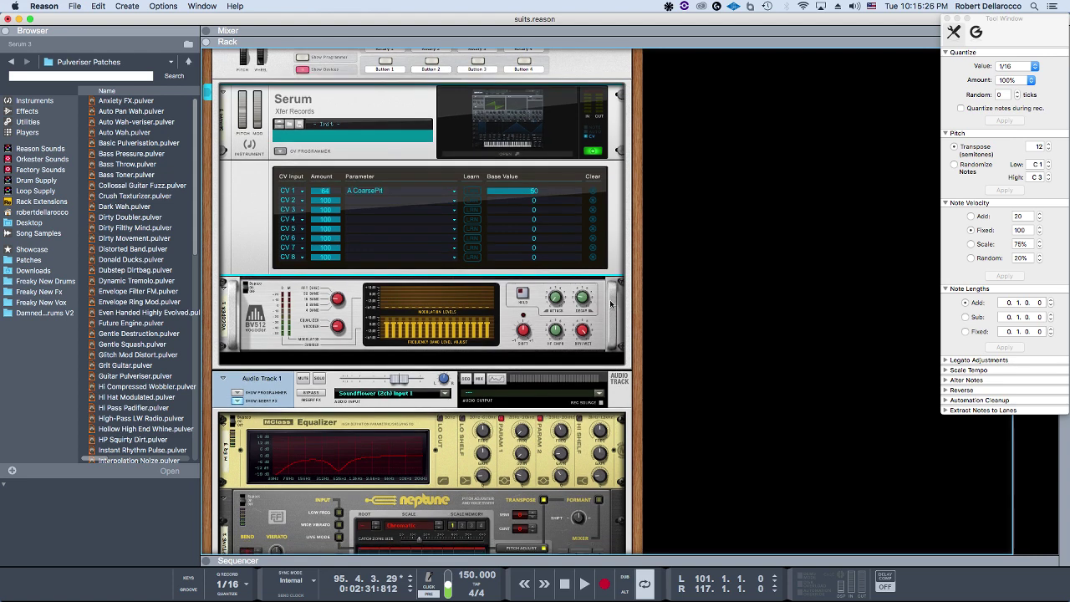
{"action": "left_click", "coordinate": [610, 303]}
{"action": "scroll", "coordinate": [693, 520], "scroll_direction": "down", "scroll_amount": 3}
{"action": "left_click", "coordinate": [264, 355]}
{"action": "scroll", "coordinate": [342, 384], "scroll_direction": "down", "scroll_amount": 6}
{"action": "left_click", "coordinate": [449, 338]}
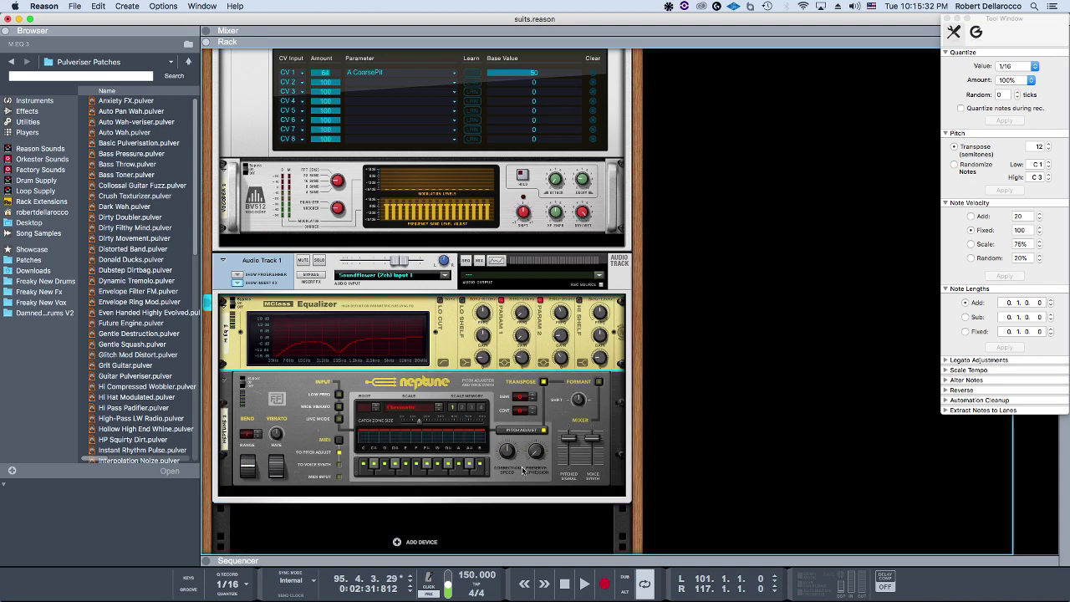
Select Neptune and flip the rack to check its Pitch CV cable into Serum's CV 1
{"action": "left_click", "coordinate": [483, 386]}
{"action": "key", "text": "Tab"}
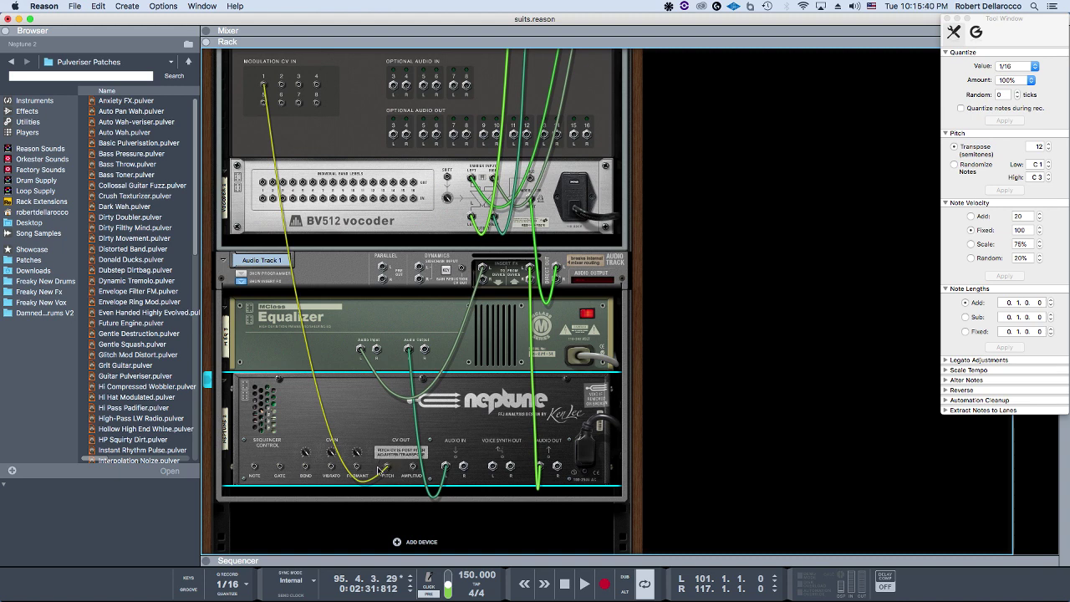
{"action": "scroll", "coordinate": [249, 344], "scroll_direction": "up", "scroll_amount": 1}
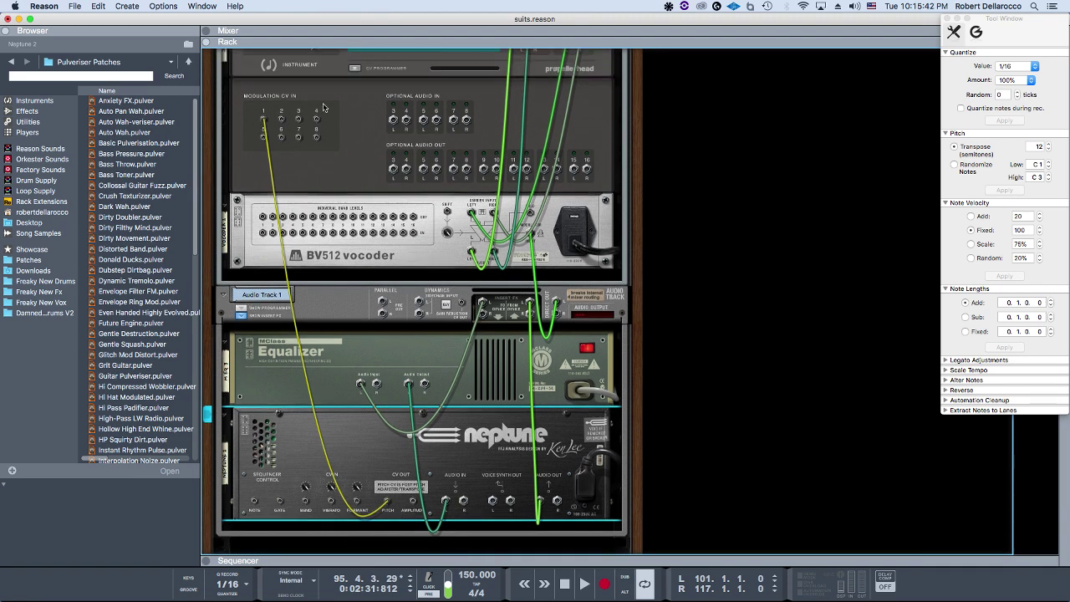
{"action": "key", "text": "Tab"}
Confirm Serum's CV 1 parameter is still set to A CoarsePit
{"action": "scroll", "coordinate": [274, 111], "scroll_direction": "up", "scroll_amount": 2}
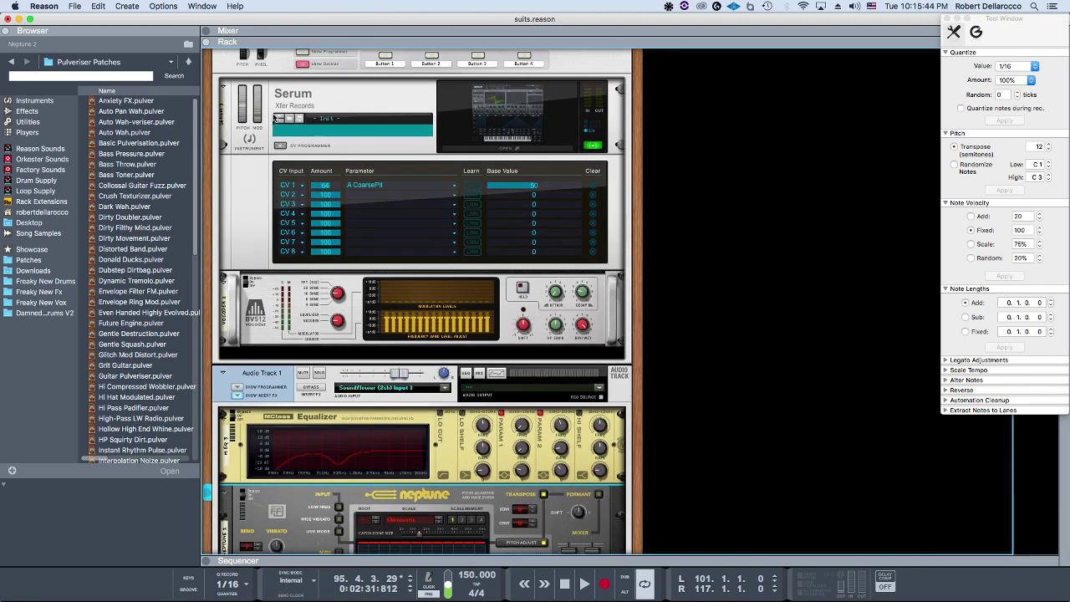
{"action": "left_click", "coordinate": [369, 187]}
{"action": "left_click", "coordinate": [342, 182]}
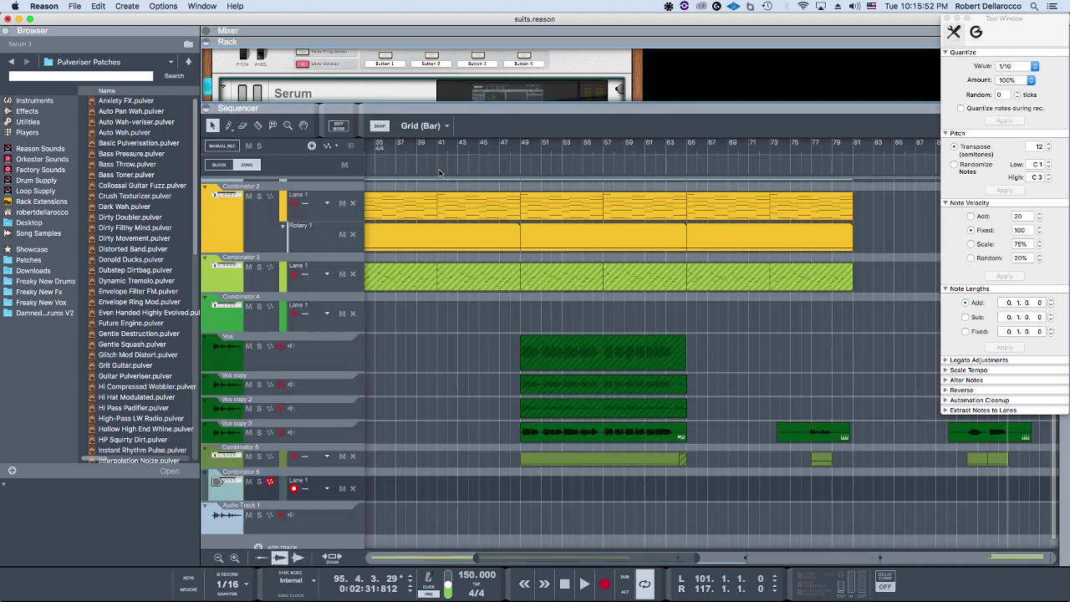
Play the song from bar 49 to hear the carrier track the vocal pitch, then stop
{"action": "key", "text": "F7"}
{"action": "left_click", "coordinate": [518, 148]}
{"action": "key", "text": "space"}
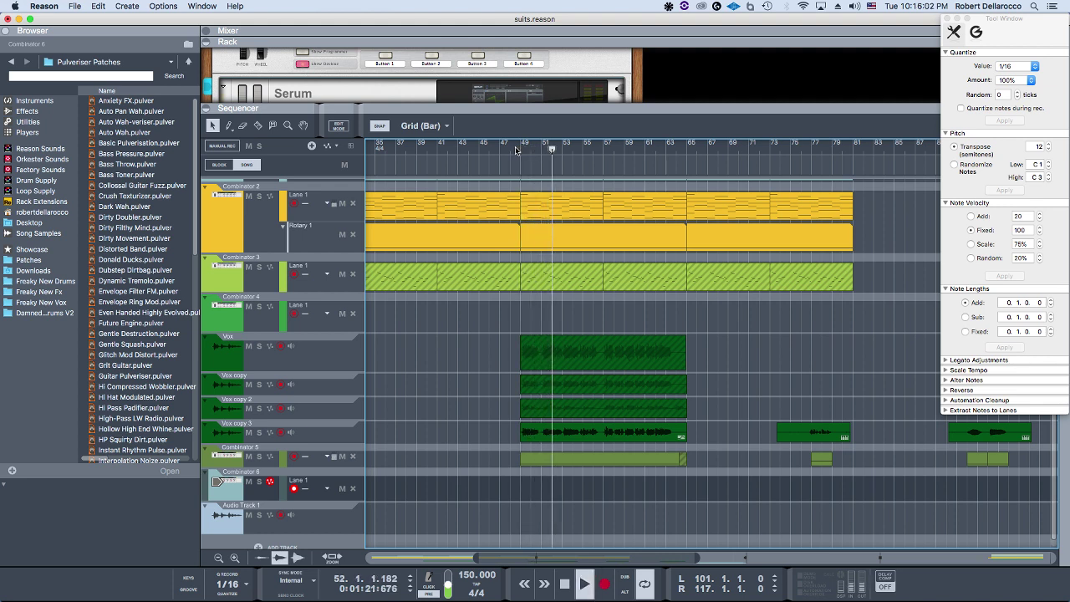
{"action": "key", "text": "space"}
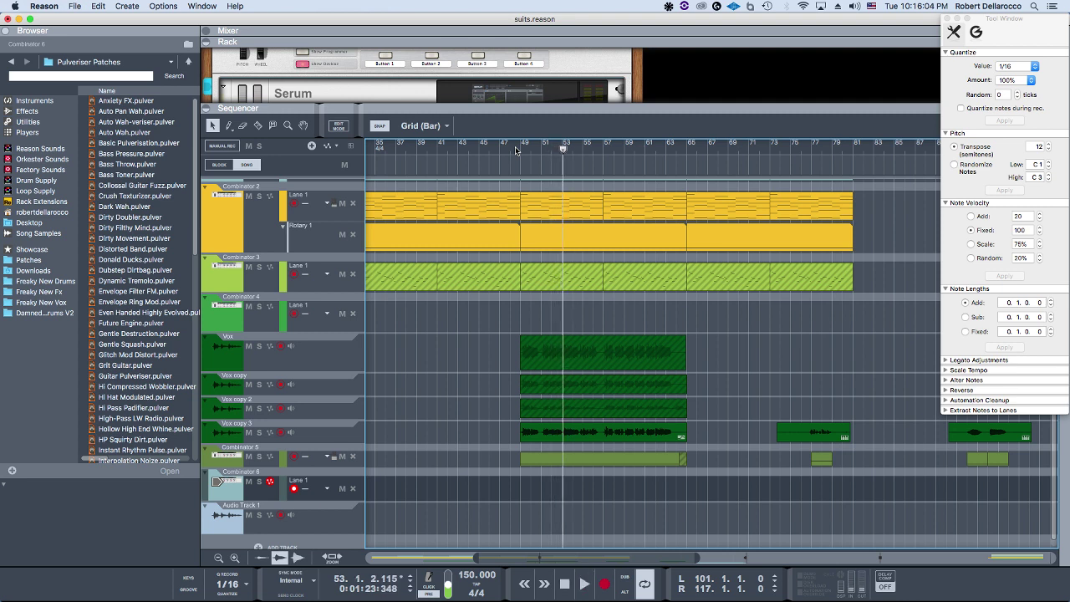